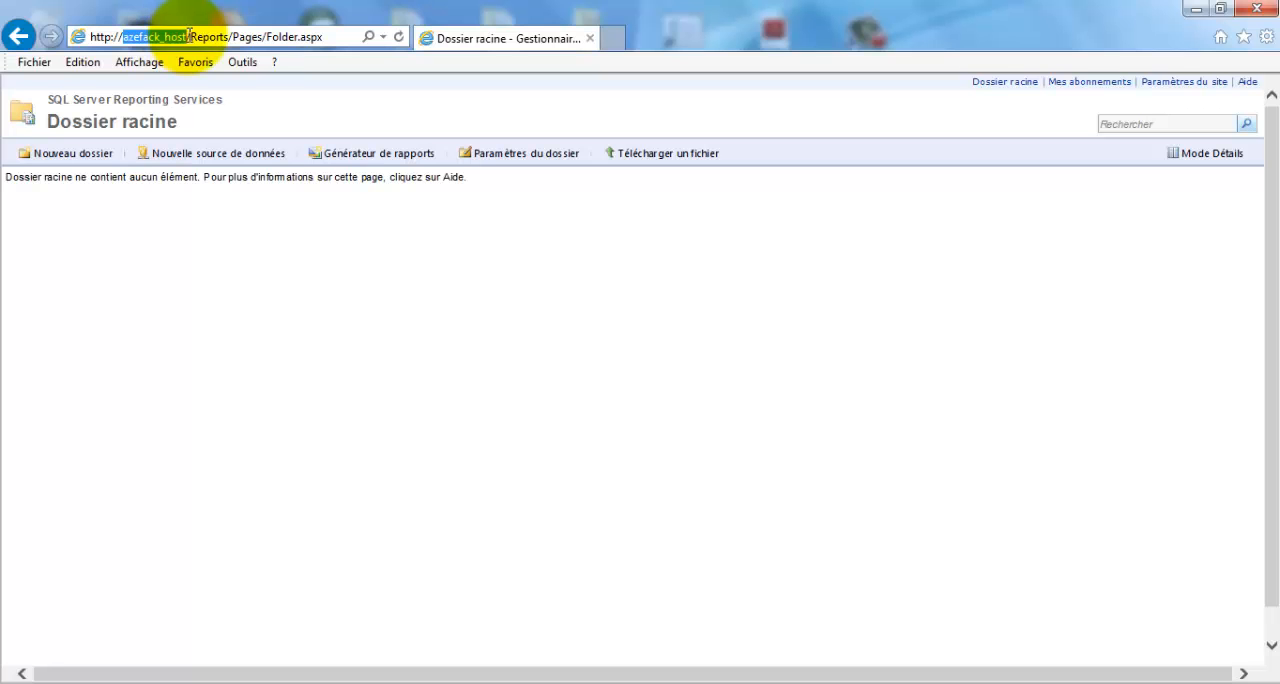
# - Launch the report generator from the Reporting Services root folder and create a blank report (Rapport vierge)
pyautogui.moveTo(232, 36); pyautogui.dragTo(88, 35)
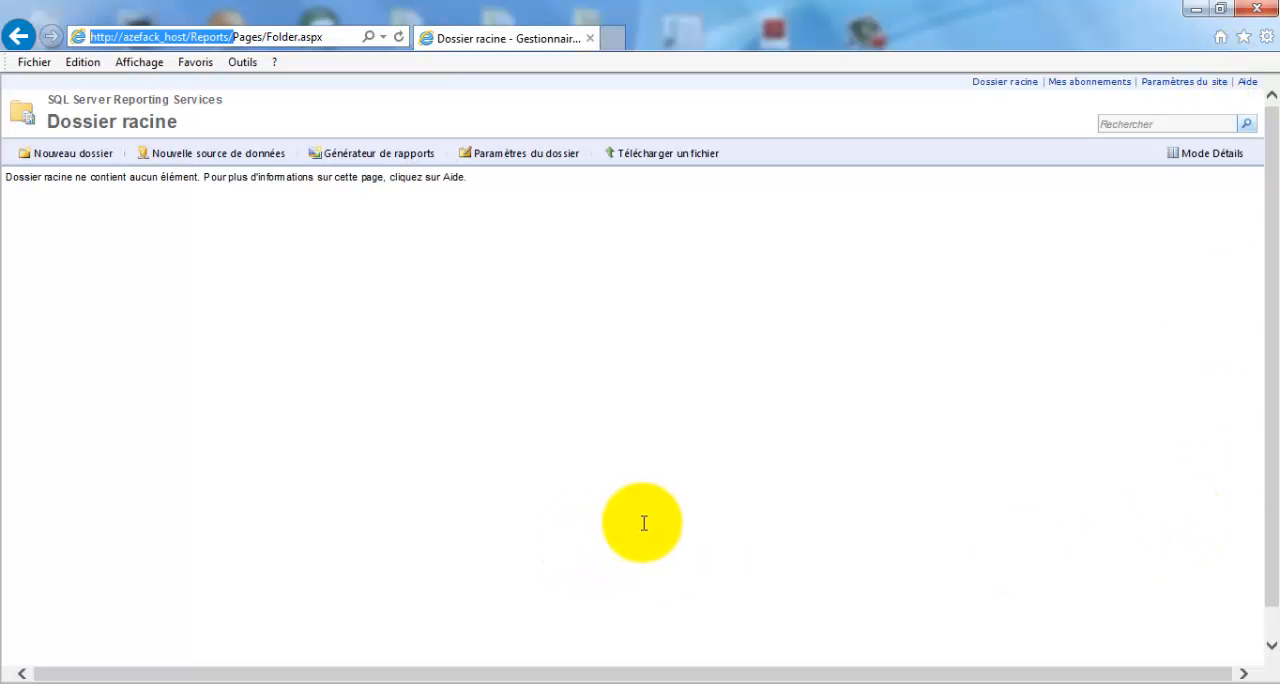
pyautogui.click(376, 152)
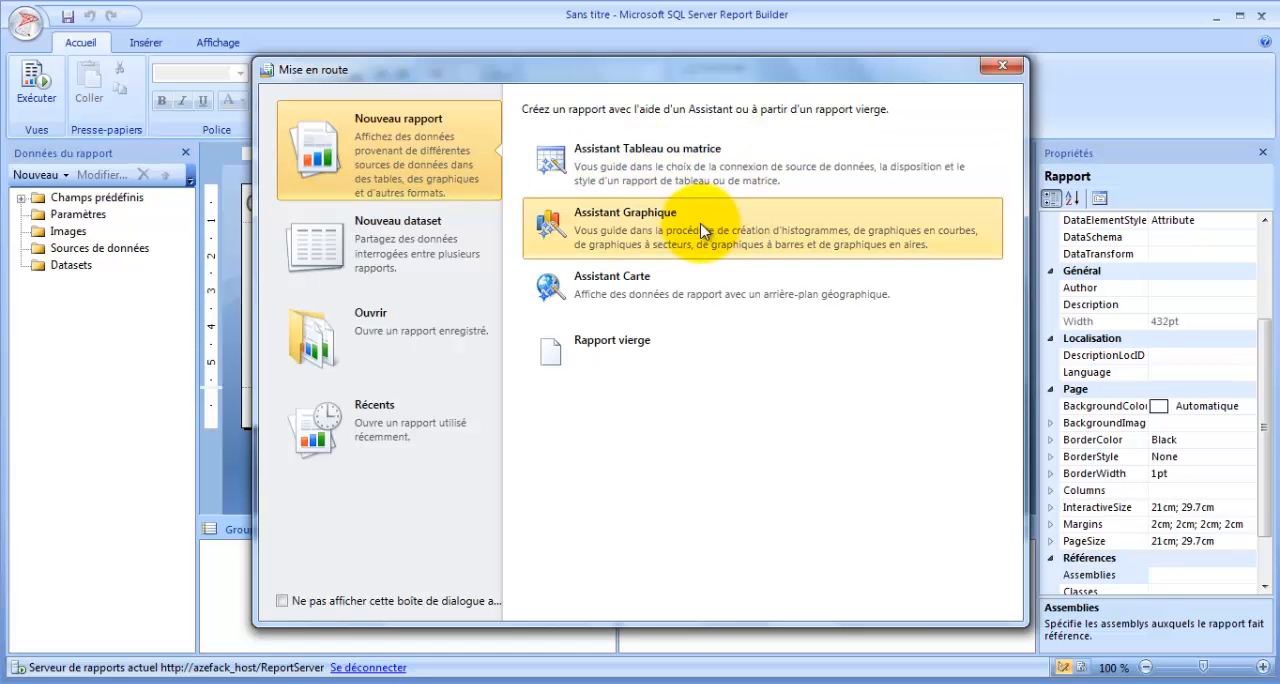
pyautogui.click(662, 240)
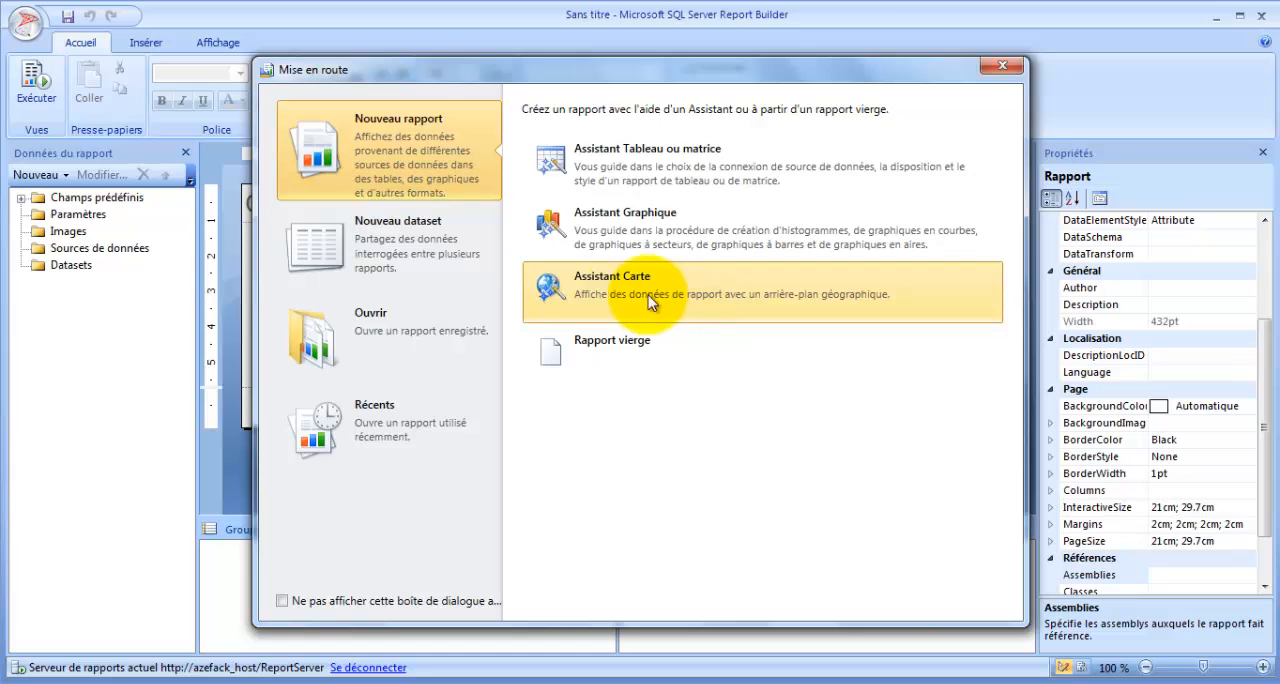
pyautogui.click(668, 356)
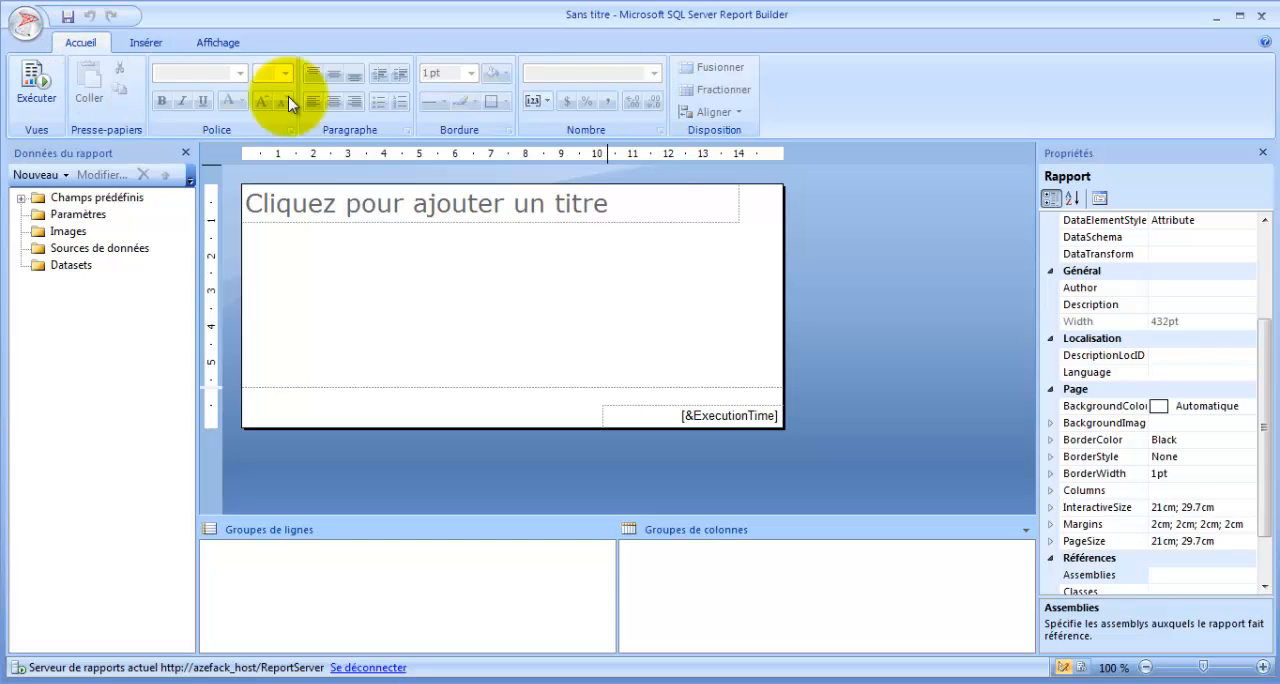
# - Hide and restore the Regroupement, Données du rapport and Propriétés panes in turn
pyautogui.click(145, 43)
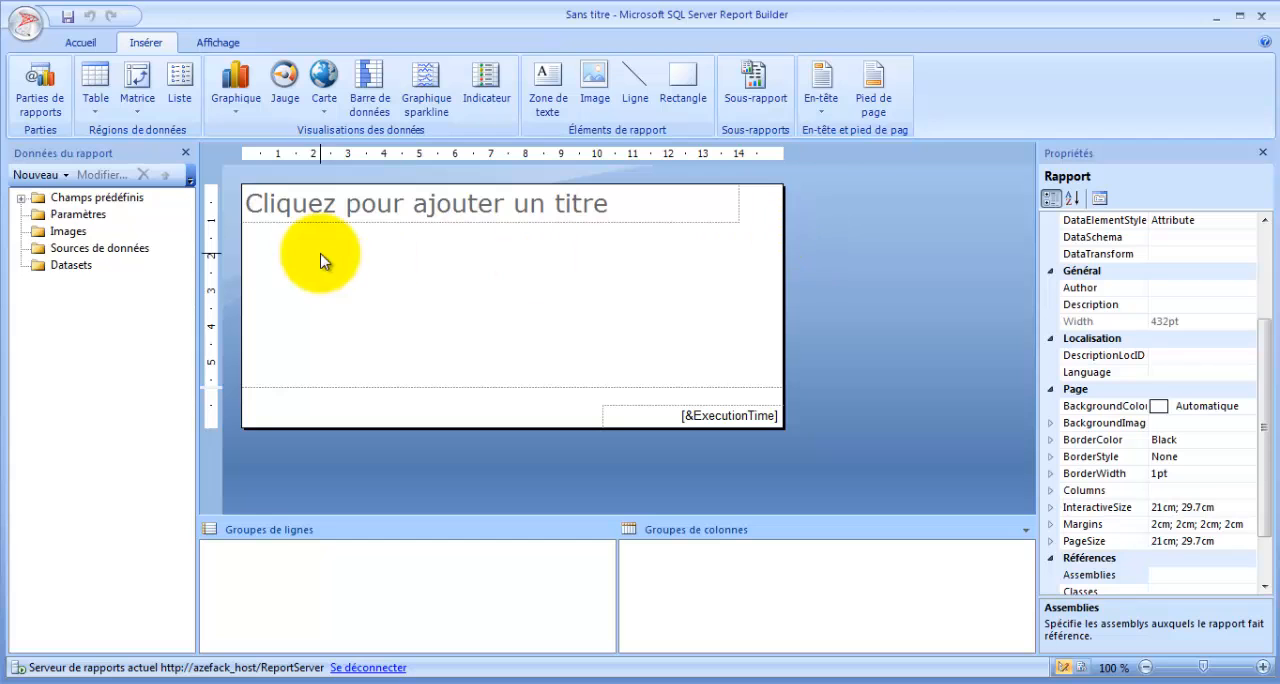
pyautogui.click(216, 43)
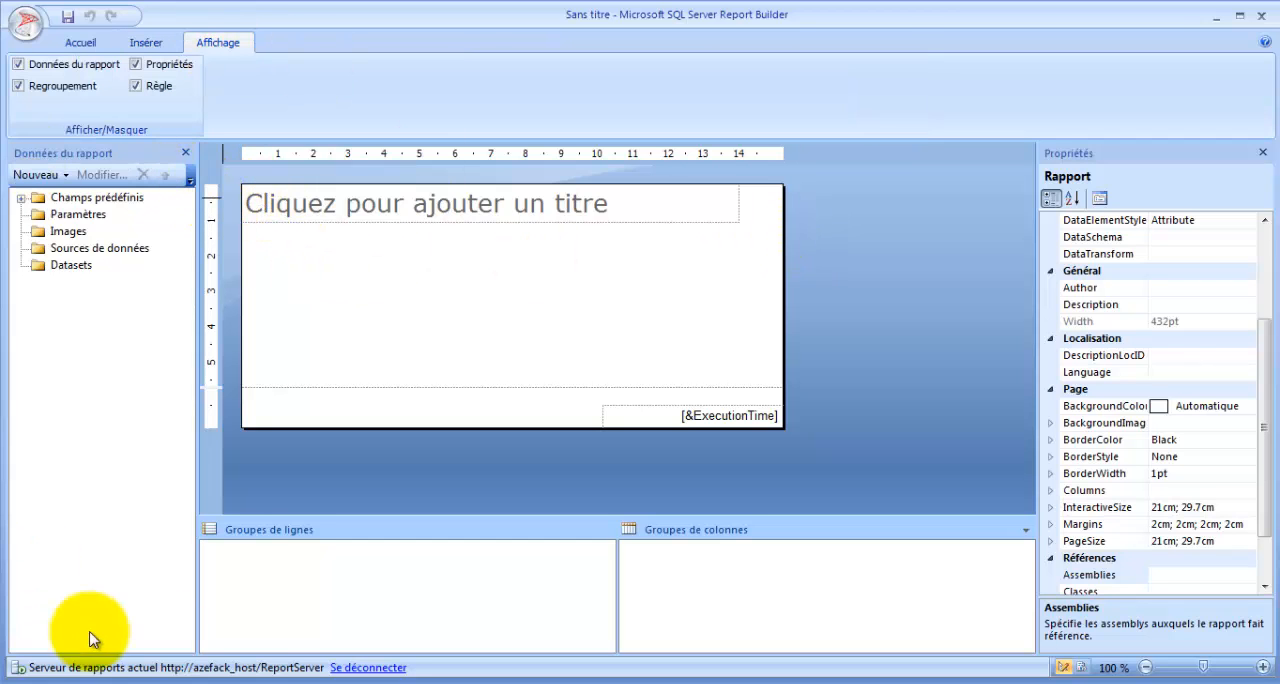
pyautogui.click(52, 90)
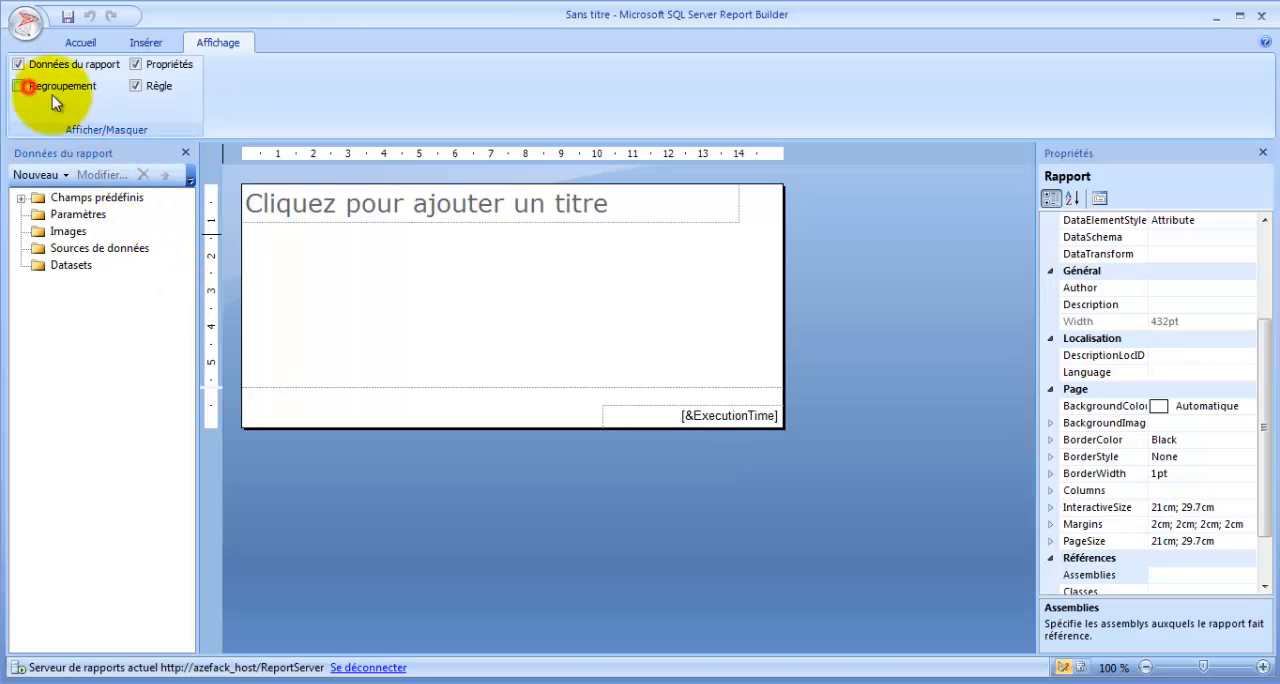
pyautogui.click(58, 90)
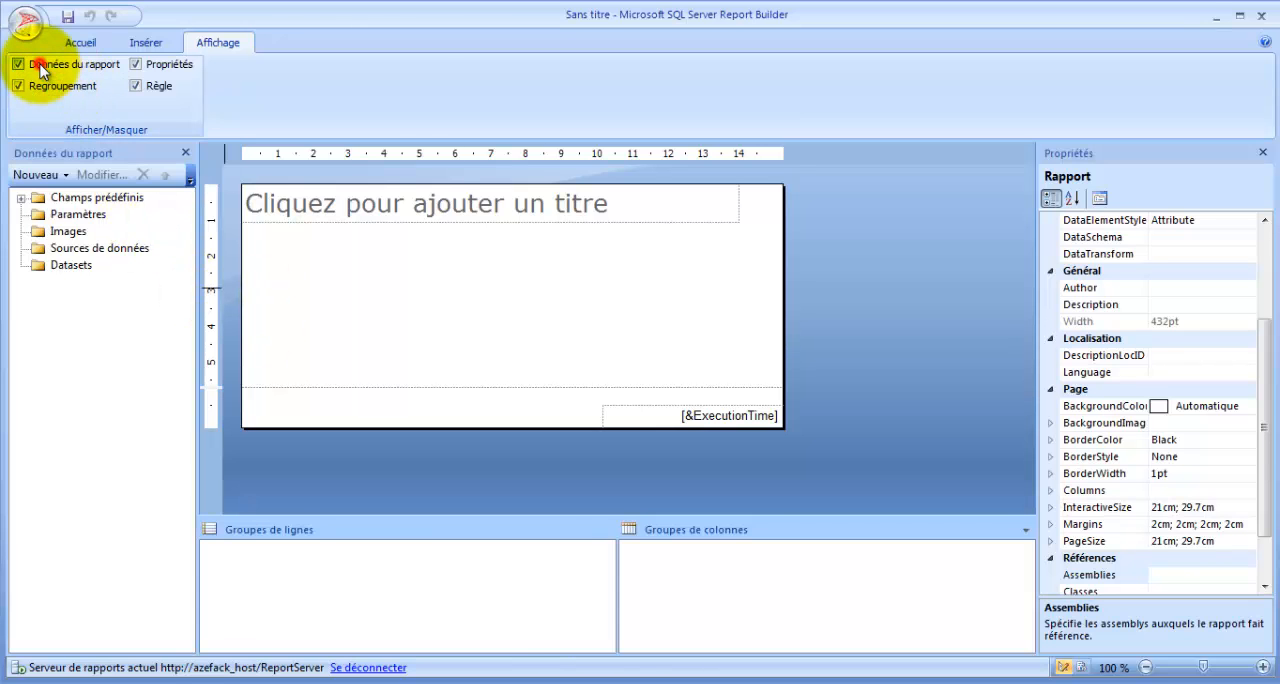
pyautogui.click(22, 66)
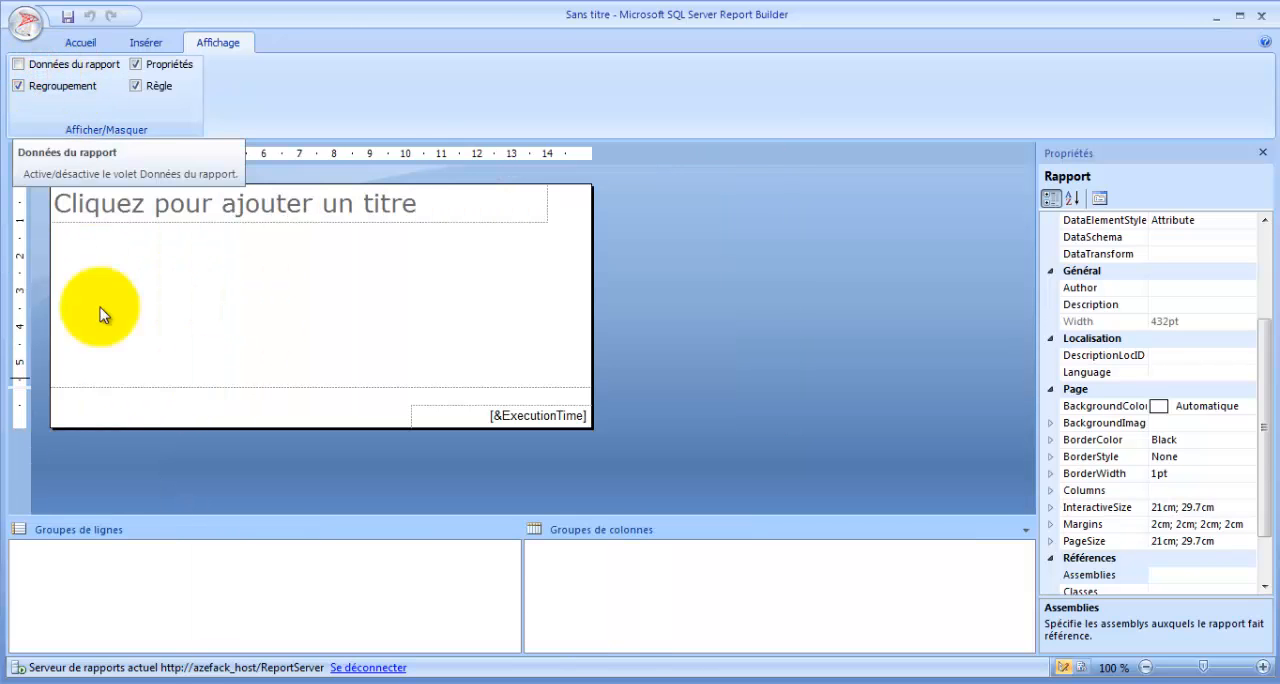
pyautogui.click(22, 64)
pyautogui.click(166, 66)
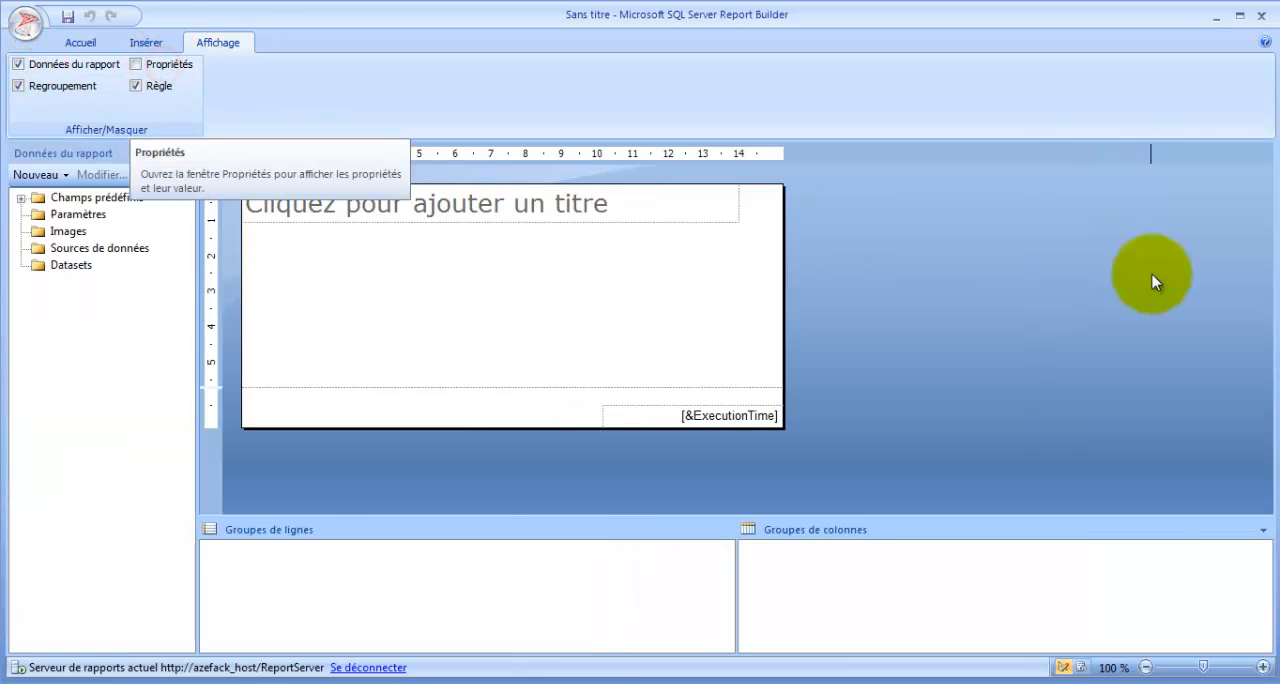
pyautogui.click(141, 63)
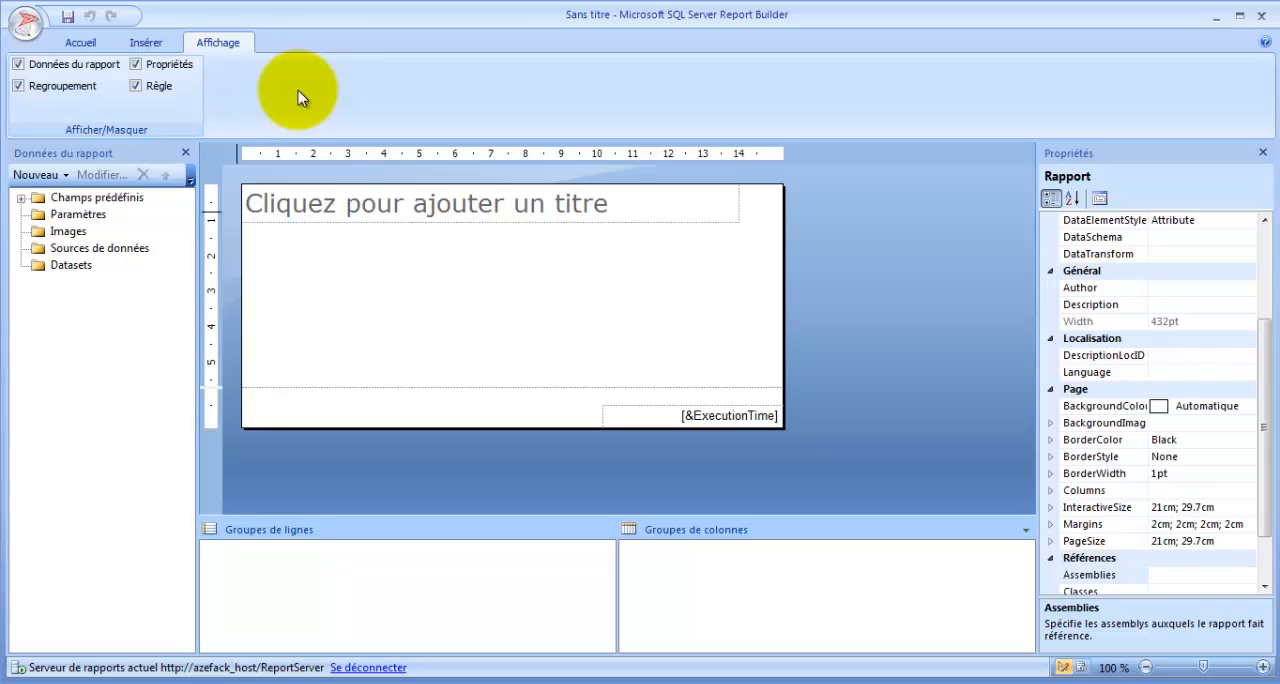
# - Add a data source named DS_AW that uses a connection embedded in the report, of type Microsoft SQL Server
pyautogui.click(112, 251)
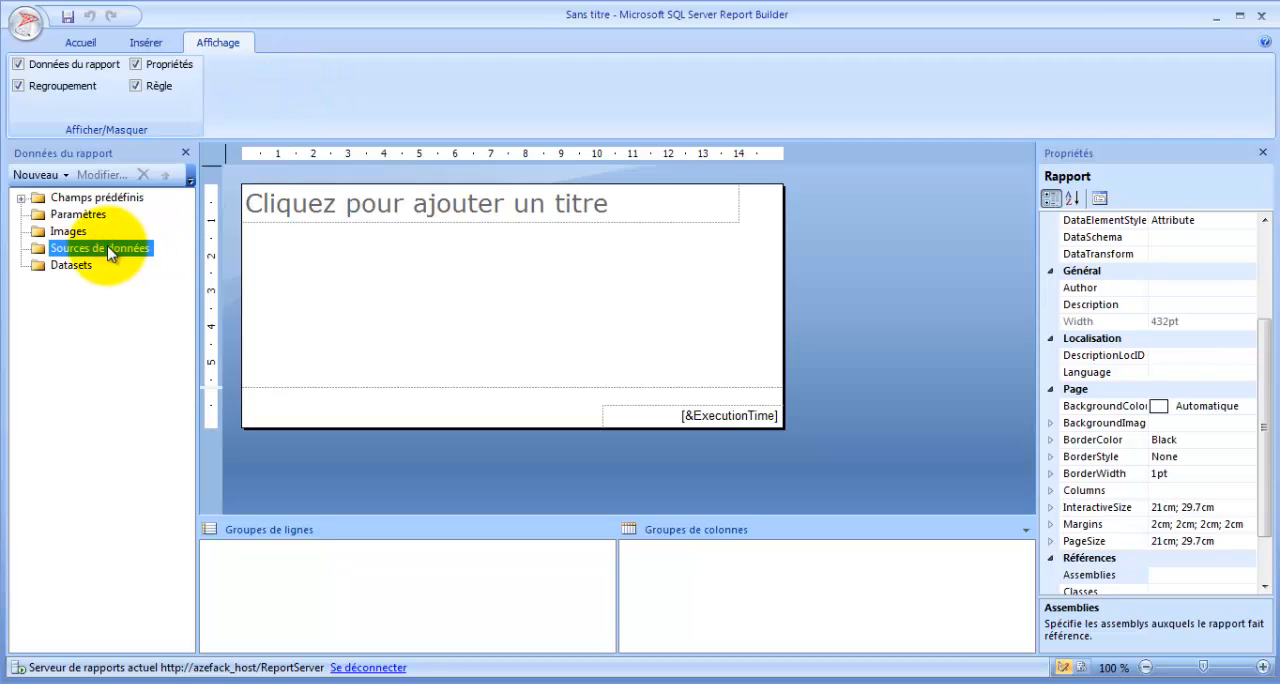
pyautogui.rightClick(110, 252)
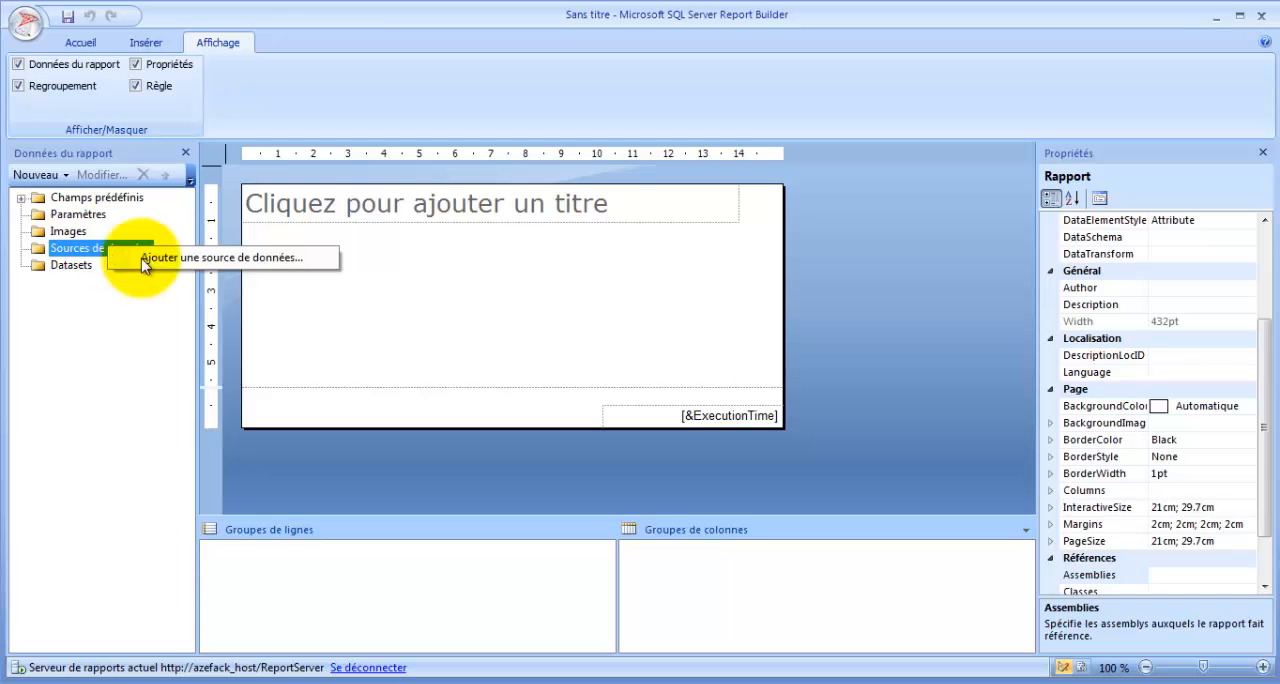
pyautogui.click(230, 263)
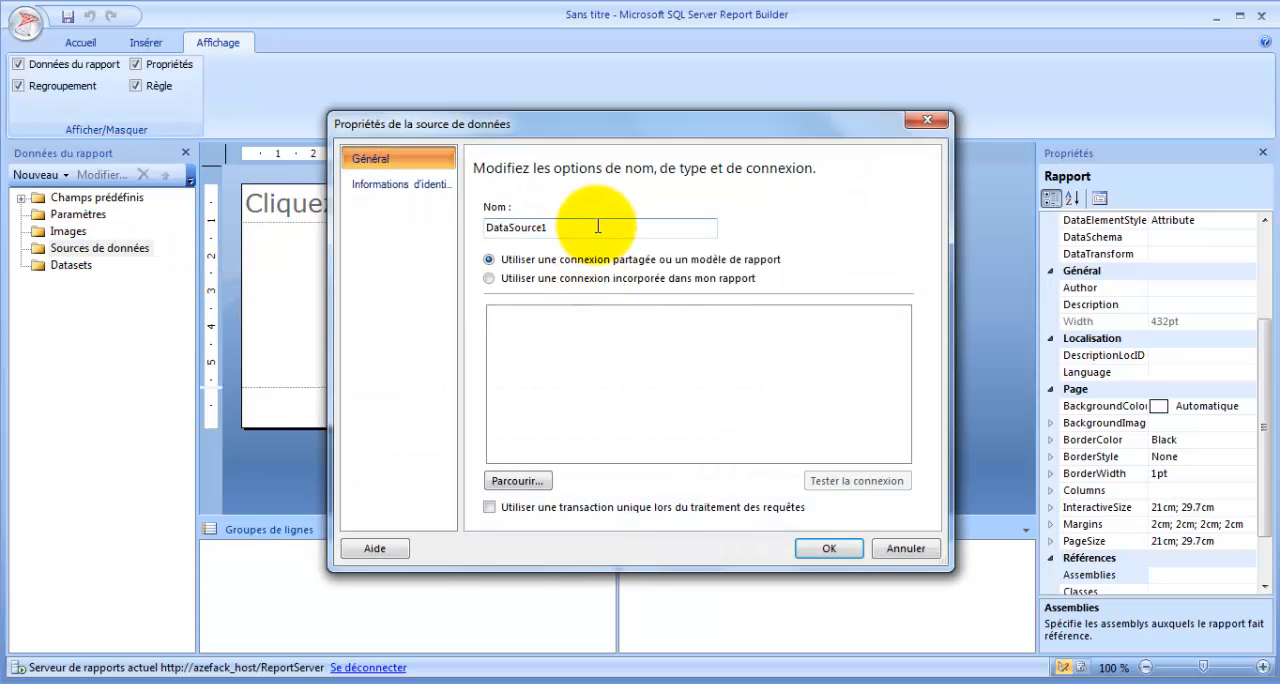
pyautogui.click(598, 226)
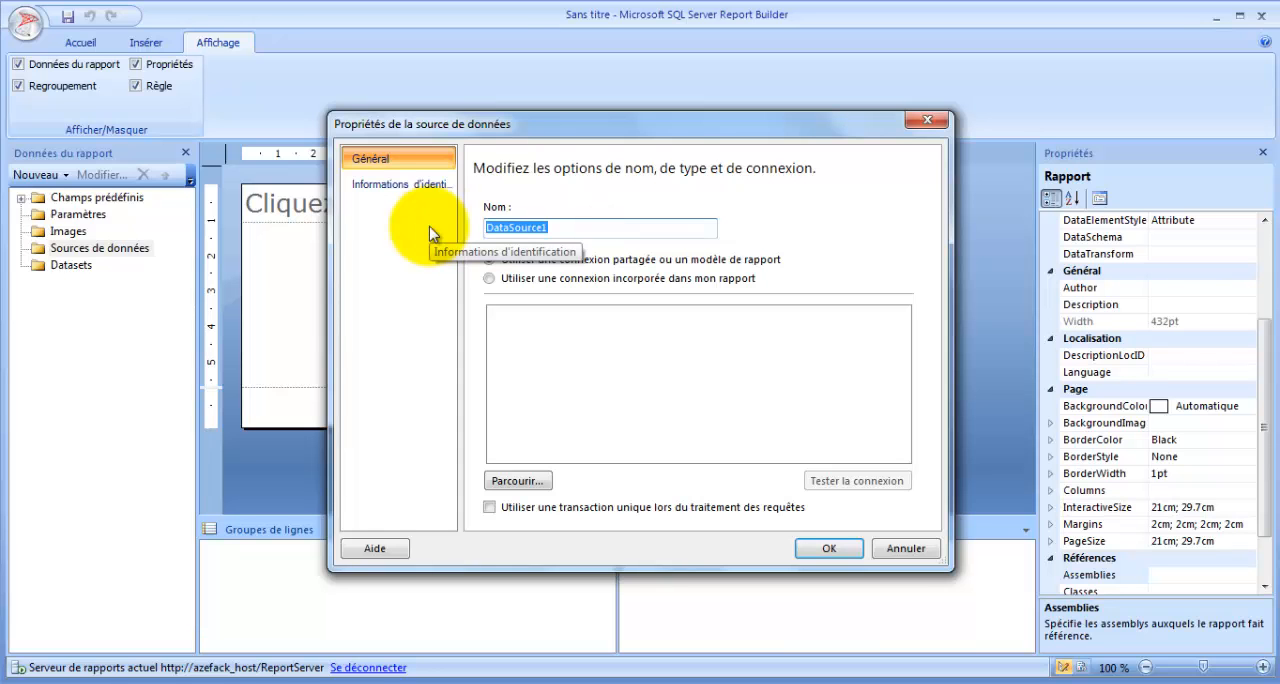
pyautogui.write('DS_AW')
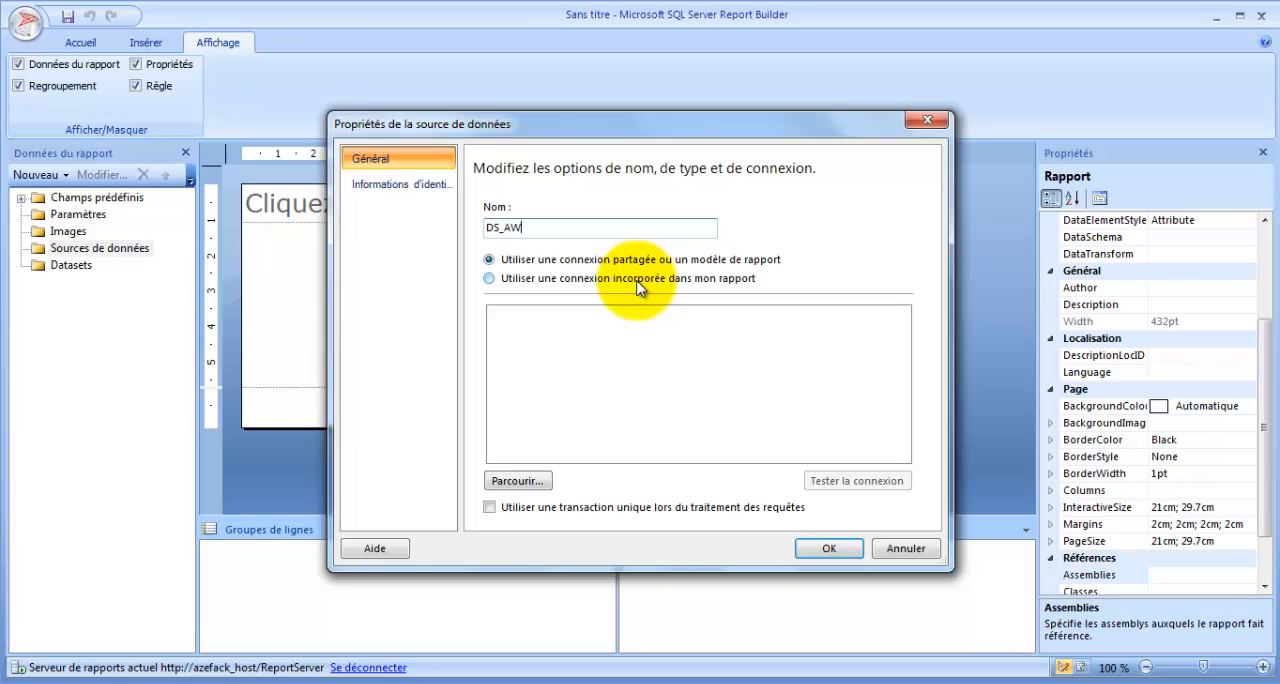
pyautogui.click(578, 282)
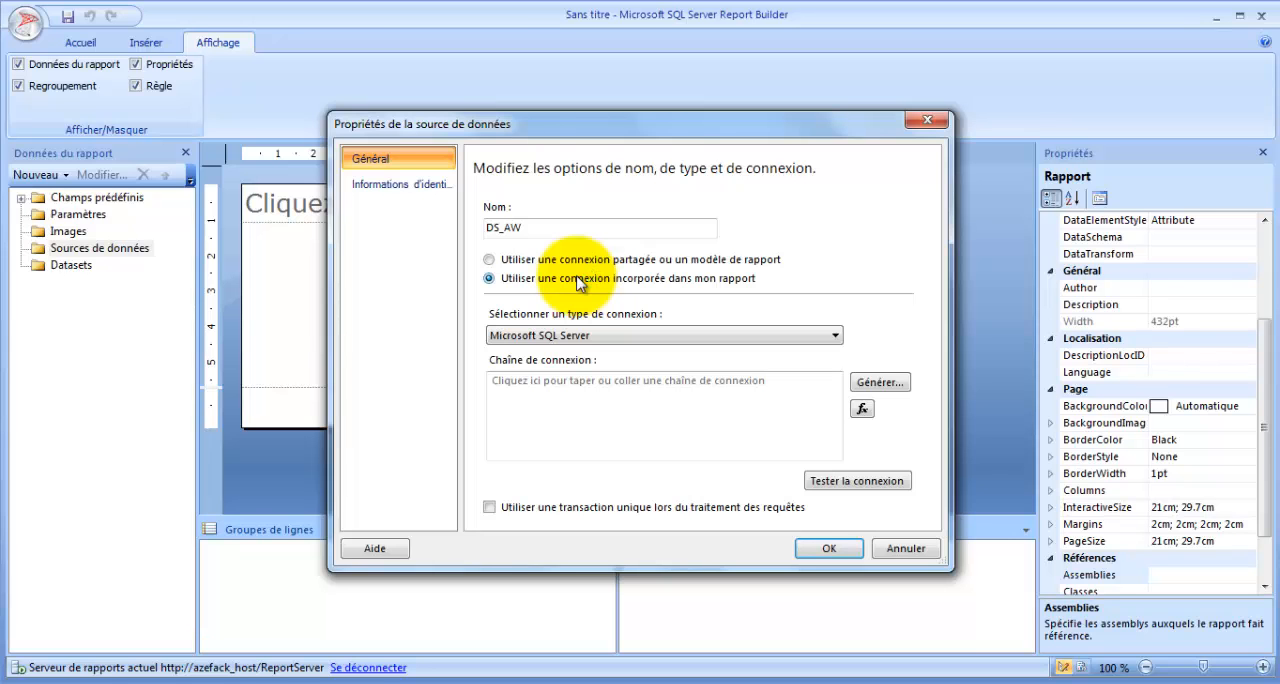
pyautogui.click(752, 336)
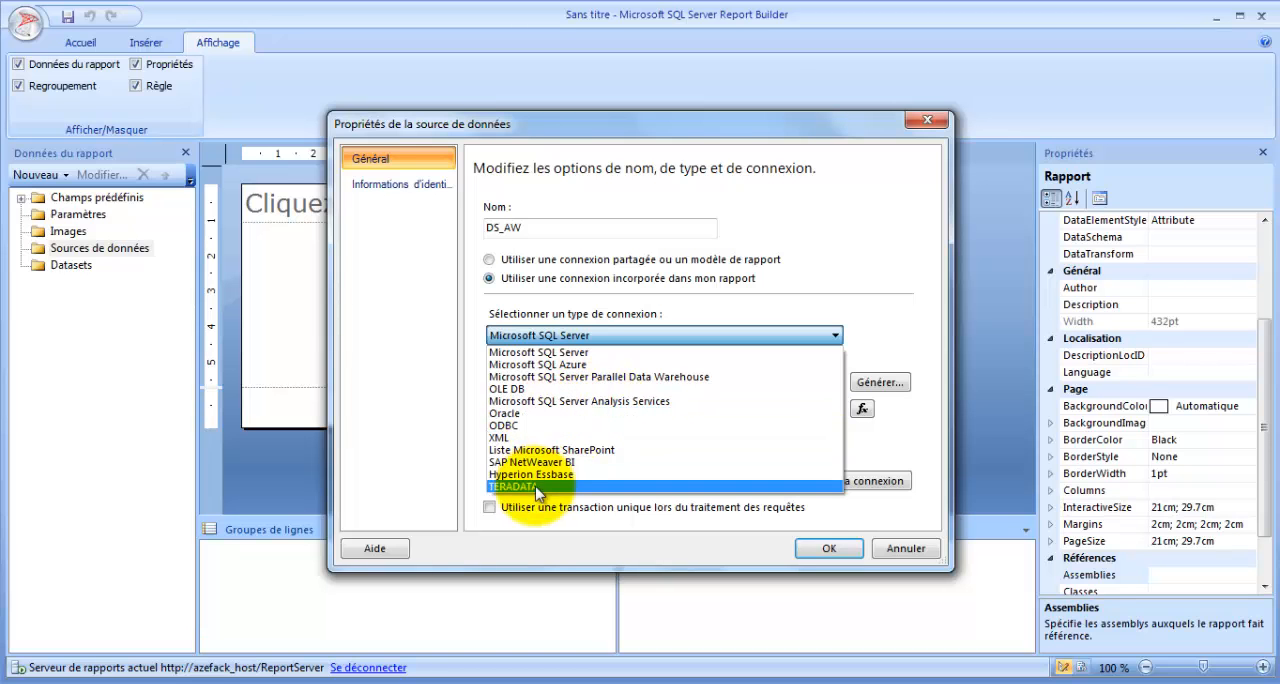
pyautogui.click(575, 353)
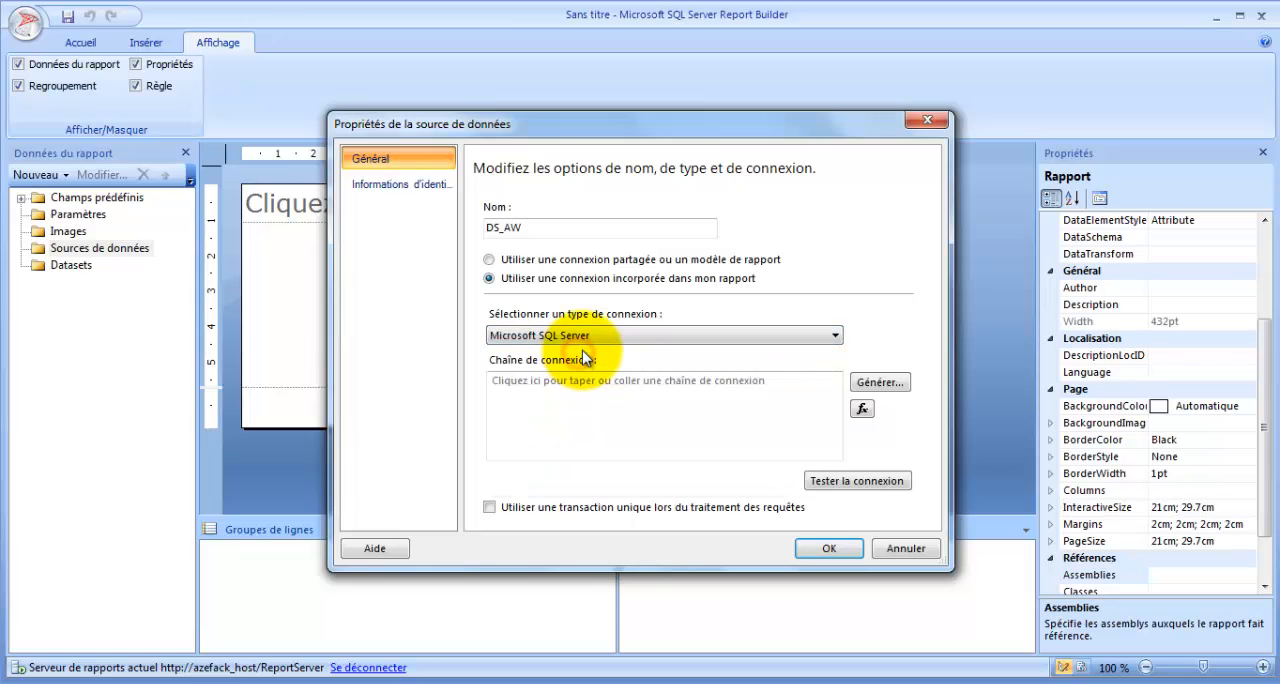
# - Start generating the connection string and enter azefack_HOST as the server name
pyautogui.click(571, 399)
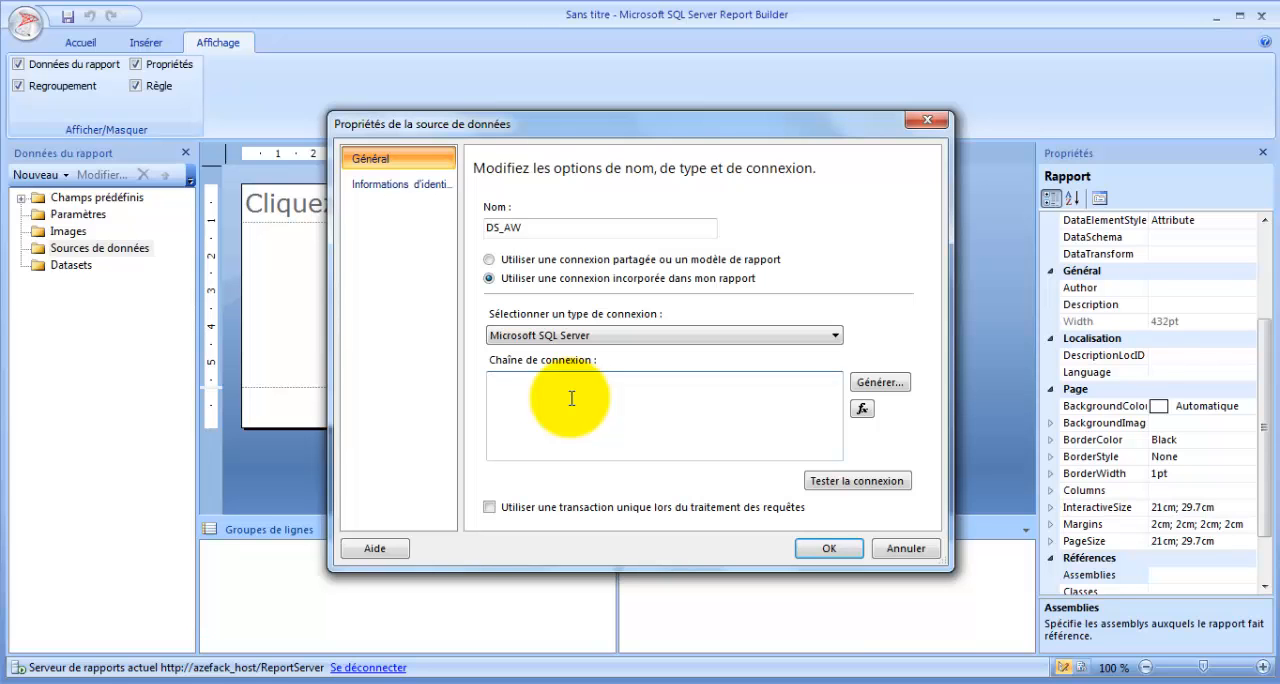
pyautogui.click(892, 386)
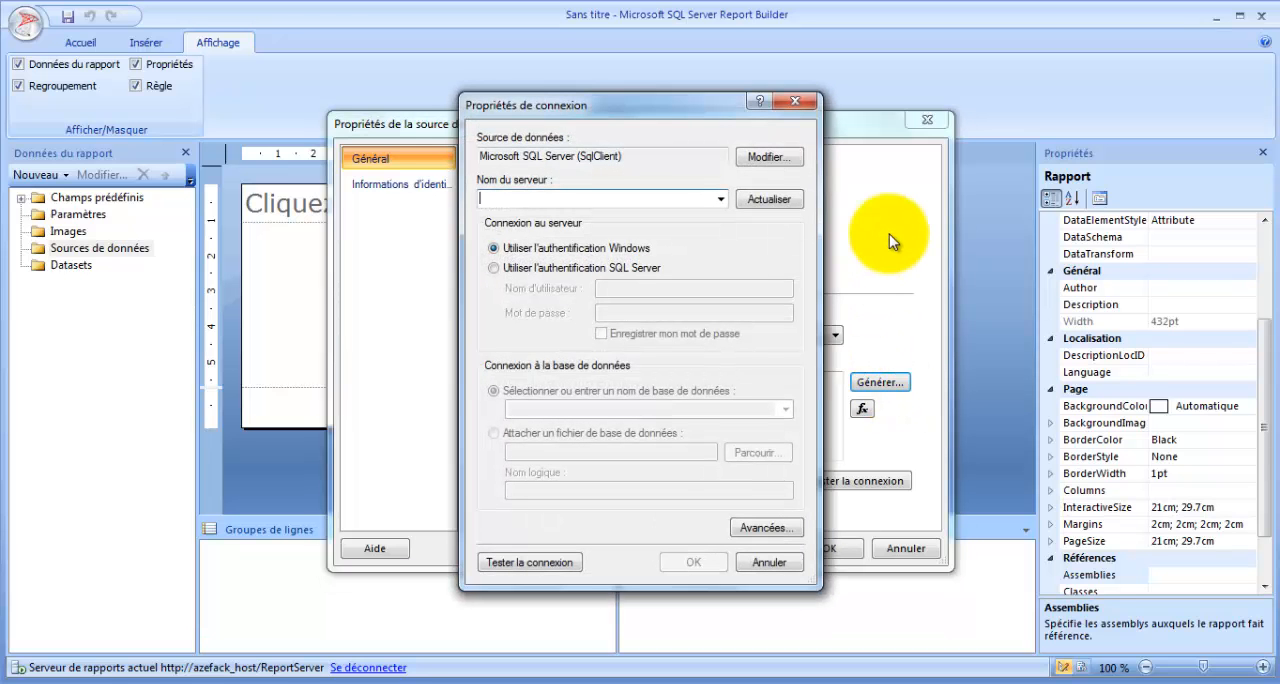
pyautogui.write('azefac')
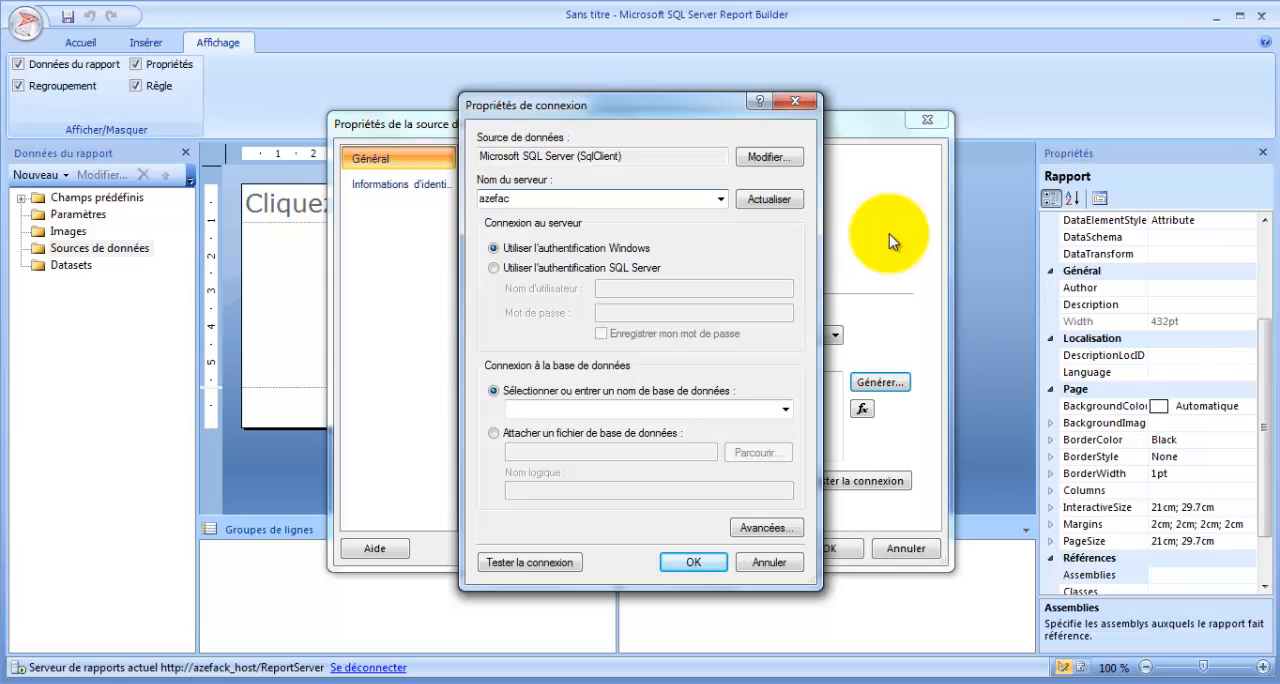
pyautogui.write('k_')
# - Replace the server name with a dot, and put azefack_HOST back
pyautogui.moveTo(571, 199); pyautogui.dragTo(434, 194)
pyautogui.hotkey('ctrl', 'c')
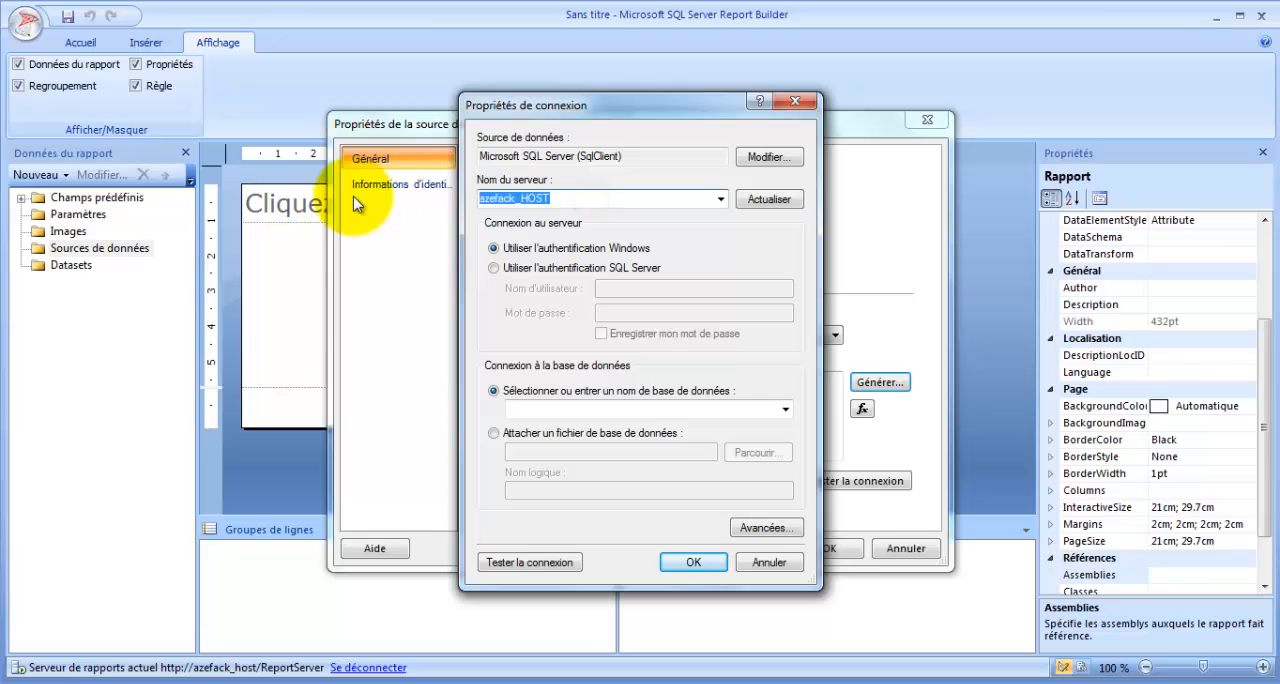
pyautogui.press('Delete')
pyautogui.write('.')
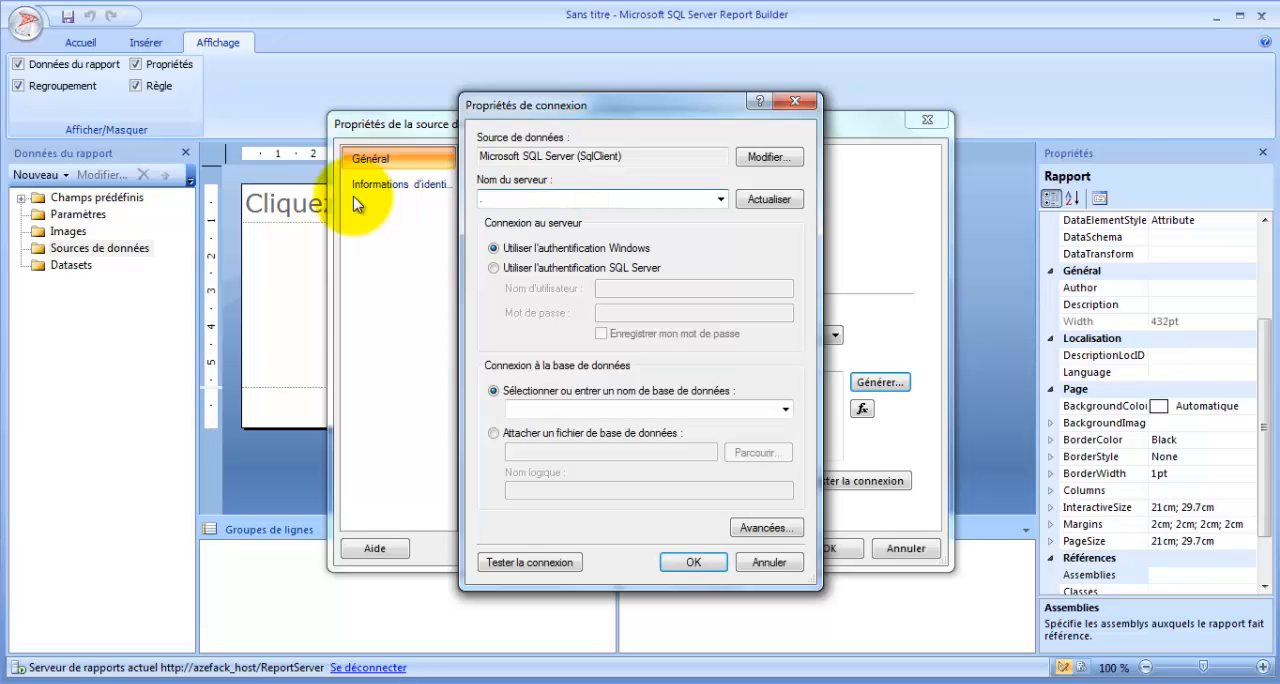
pyautogui.moveTo(507, 198); pyautogui.dragTo(403, 200)
pyautogui.hotkey('ctrl', 'v')
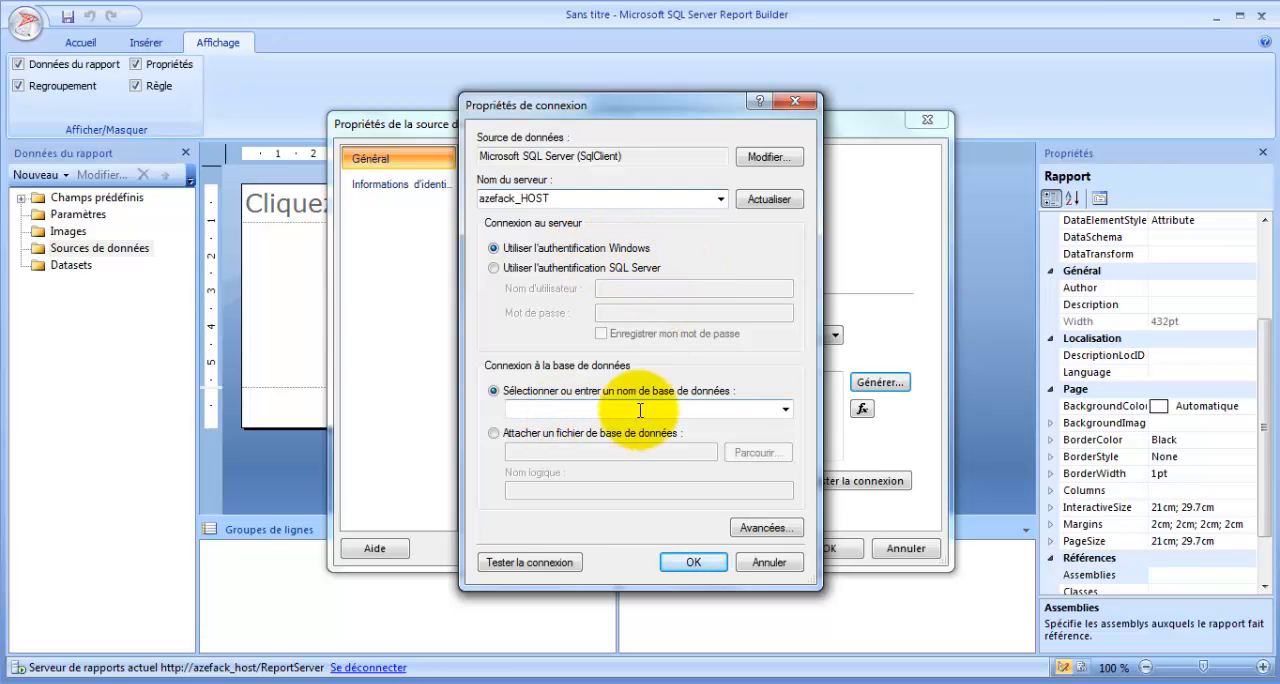
# - Choose the AdventureWorks2008 database, test the connection and save the DS_AW data source
pyautogui.click(787, 408)
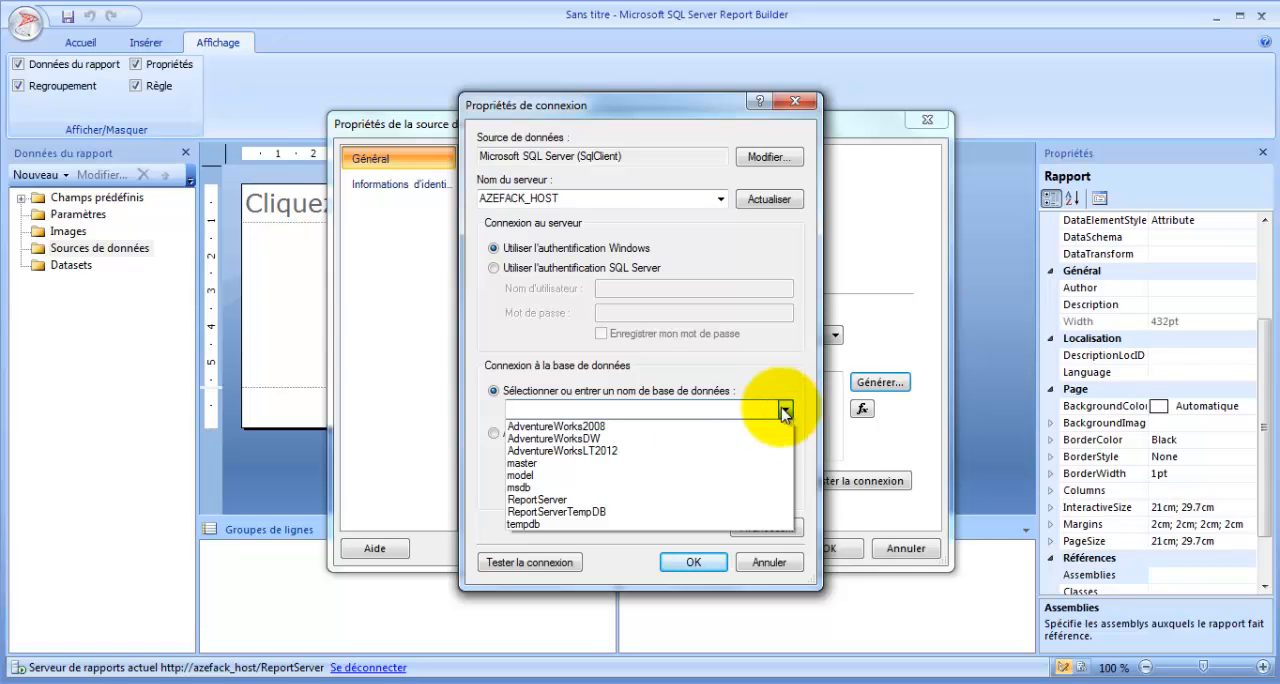
pyautogui.click(590, 426)
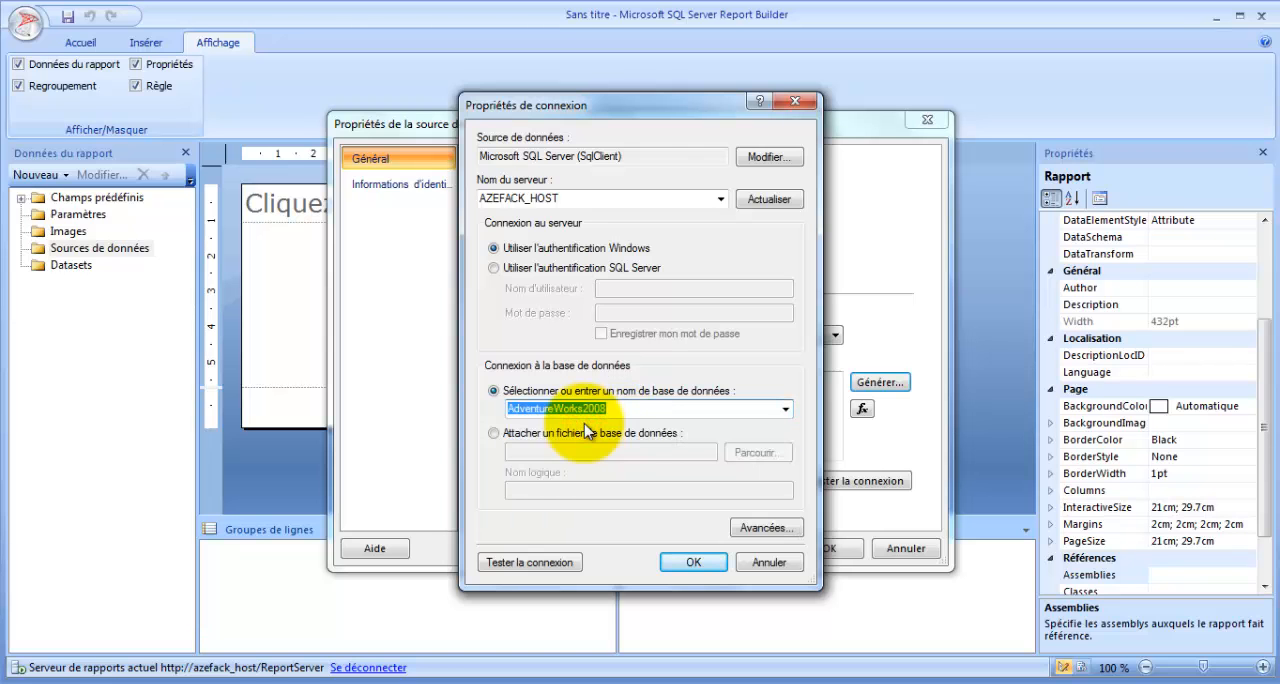
pyautogui.click(530, 562)
pyautogui.click(714, 414)
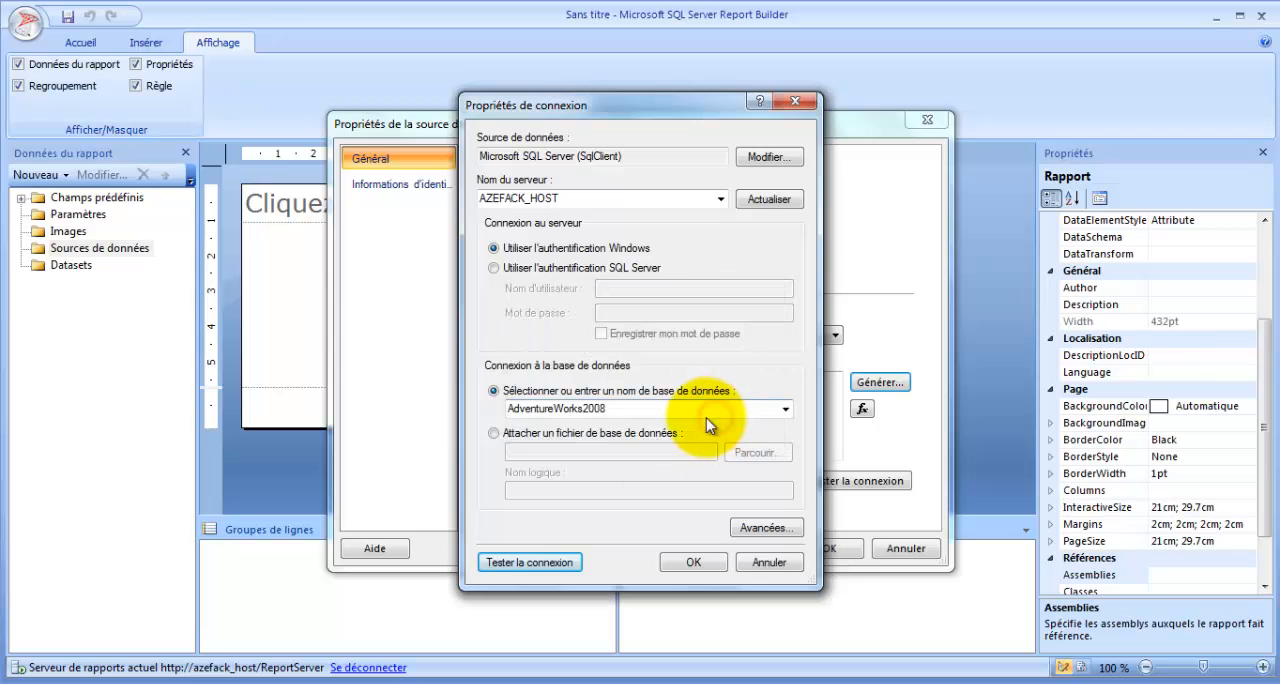
pyautogui.click(694, 563)
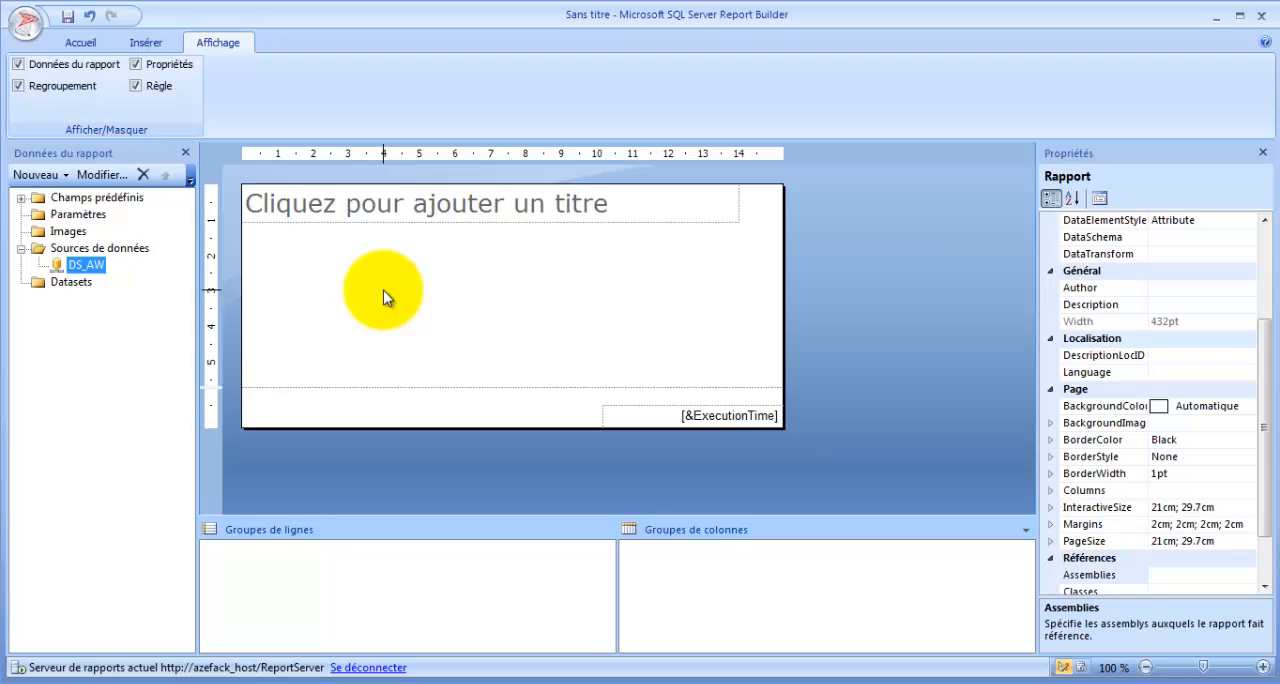
# - Add a new dataset to the report and name it Clients
pyautogui.rightClick(82, 290)
pyautogui.click(150, 292)
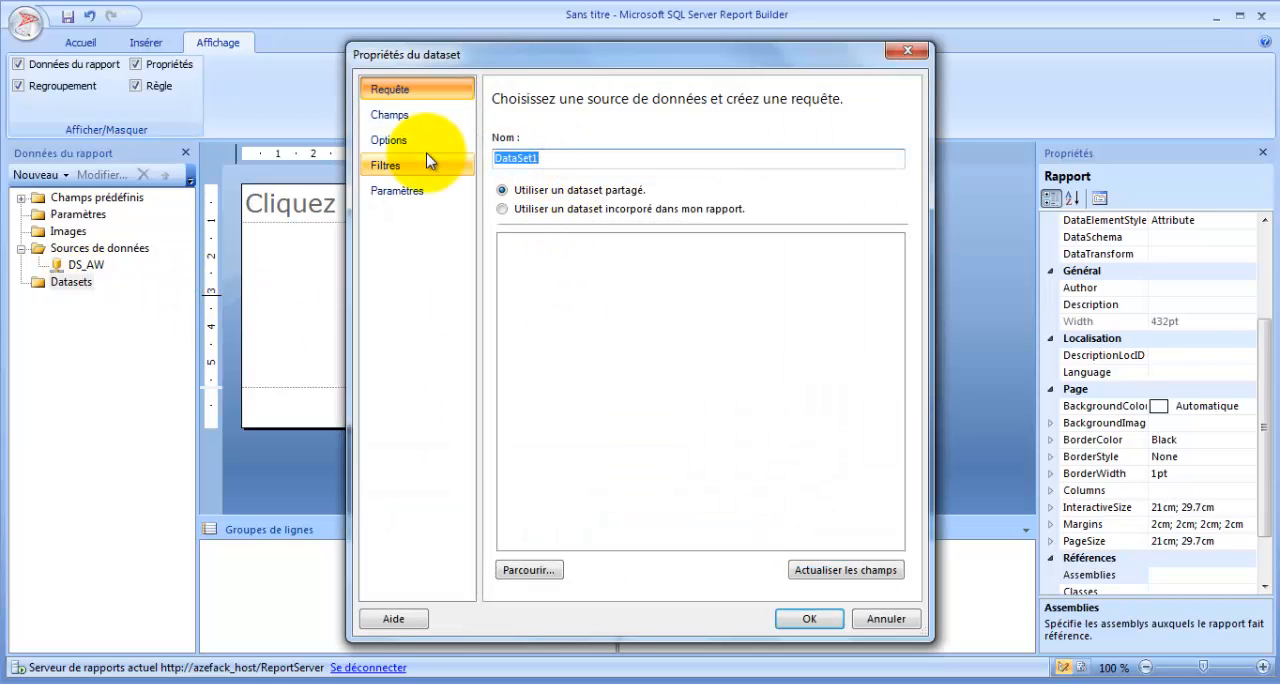
pyautogui.write('Clients')
pyautogui.press('BackSpace')
pyautogui.press('BackSpace')
pyautogui.press('BackSpace')
pyautogui.write('ents')
# - Make the Clients dataset embedded in the report and base it on the DS_AW data source
pyautogui.click(530, 202)
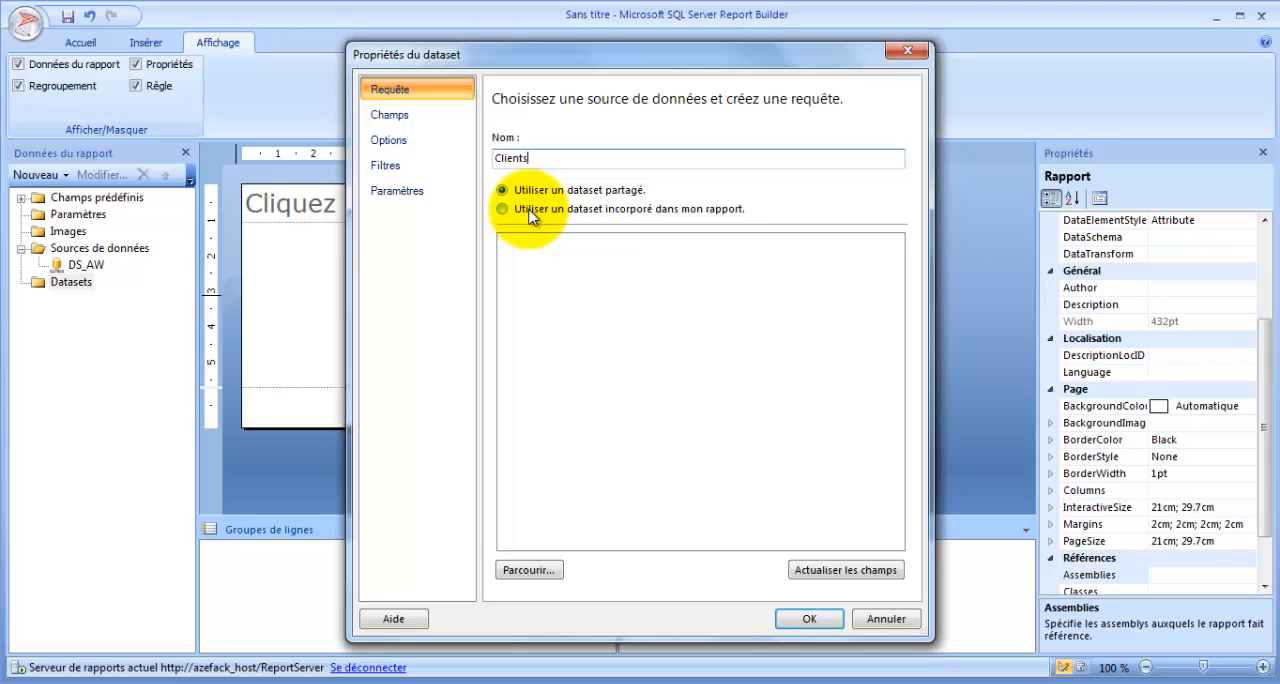
pyautogui.click(531, 217)
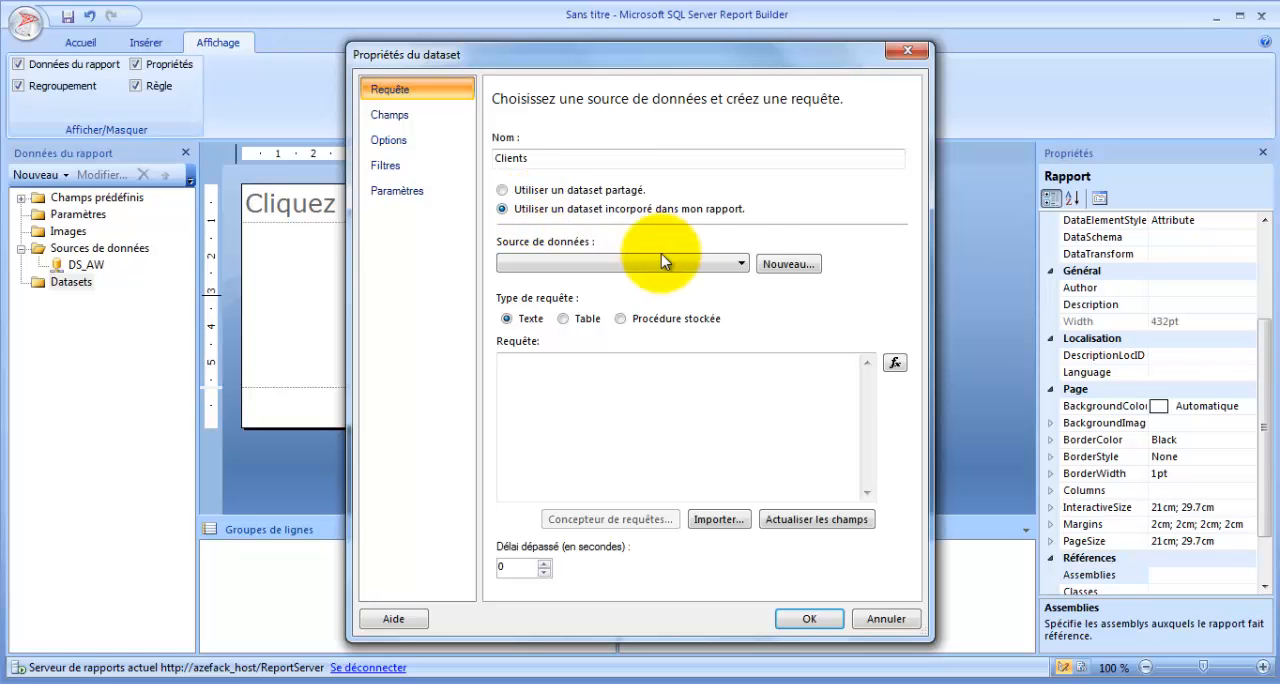
pyautogui.click(742, 264)
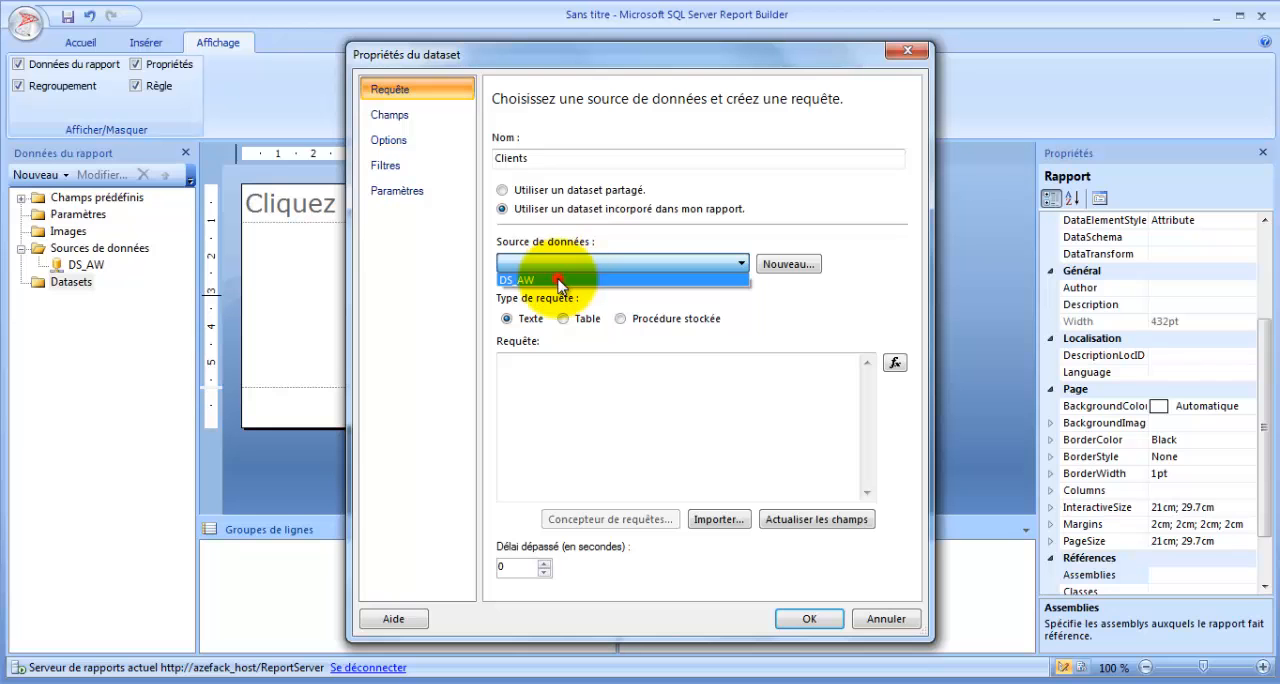
pyautogui.click(558, 282)
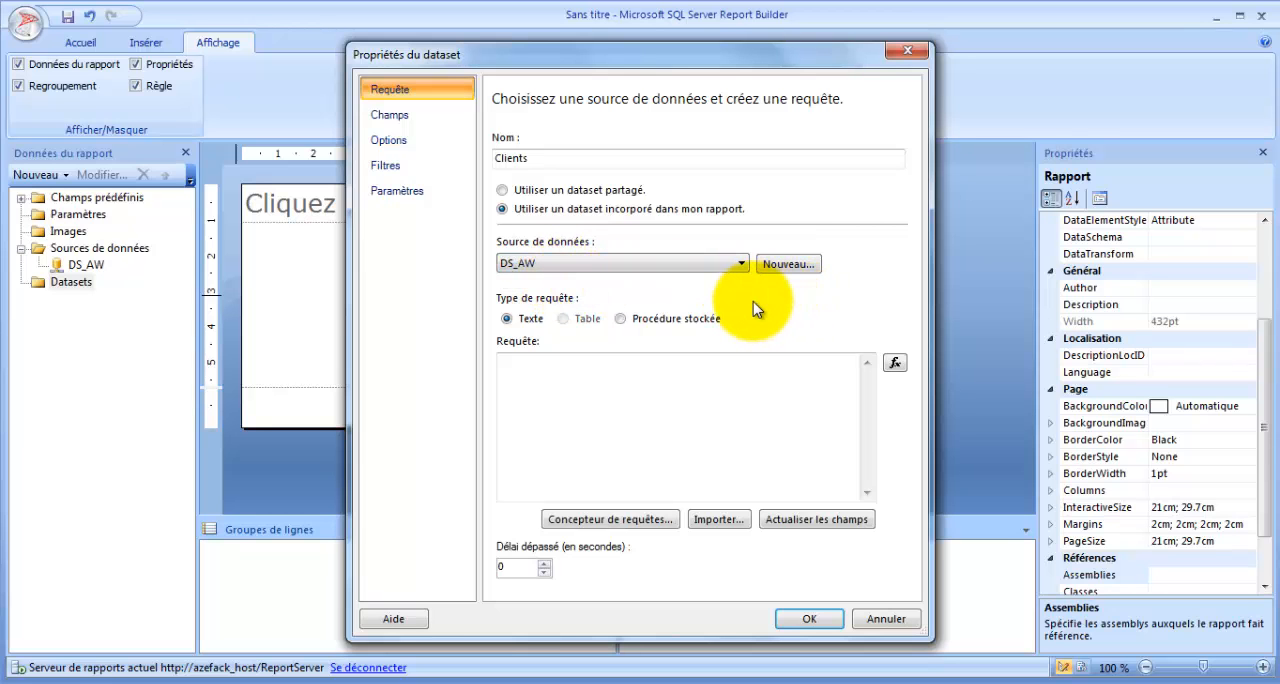
pyautogui.click(796, 263)
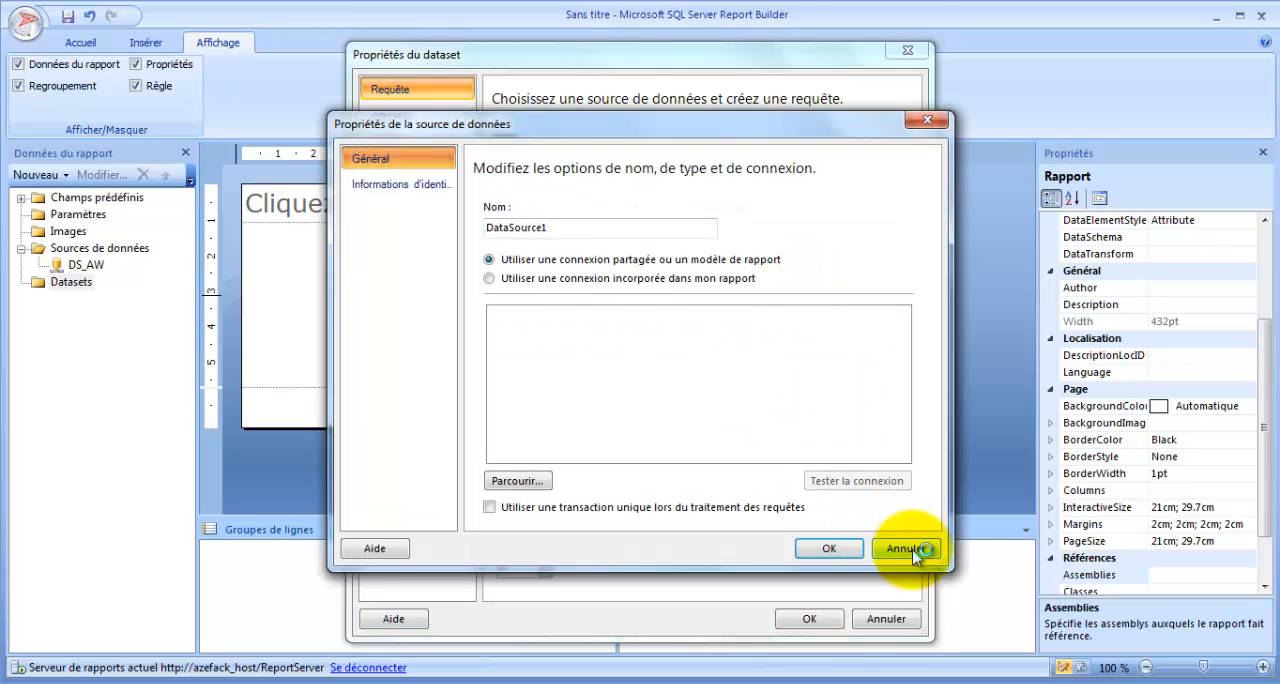
pyautogui.click(904, 549)
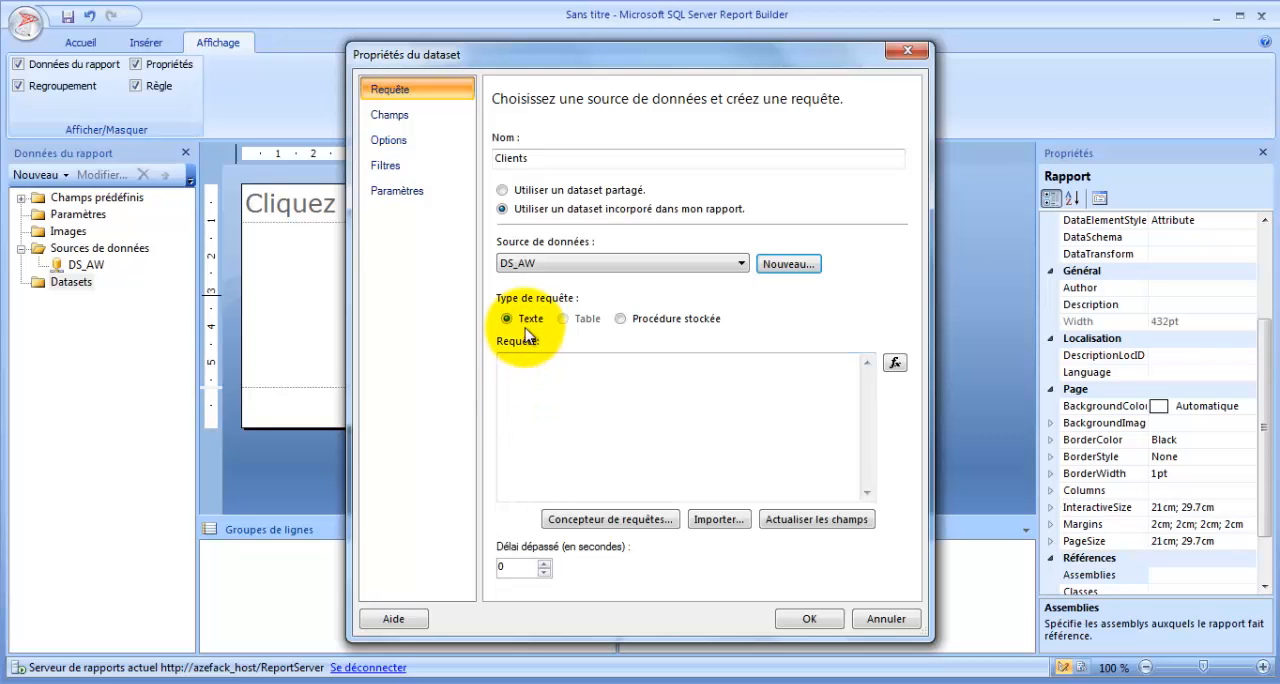
pyautogui.click(514, 362)
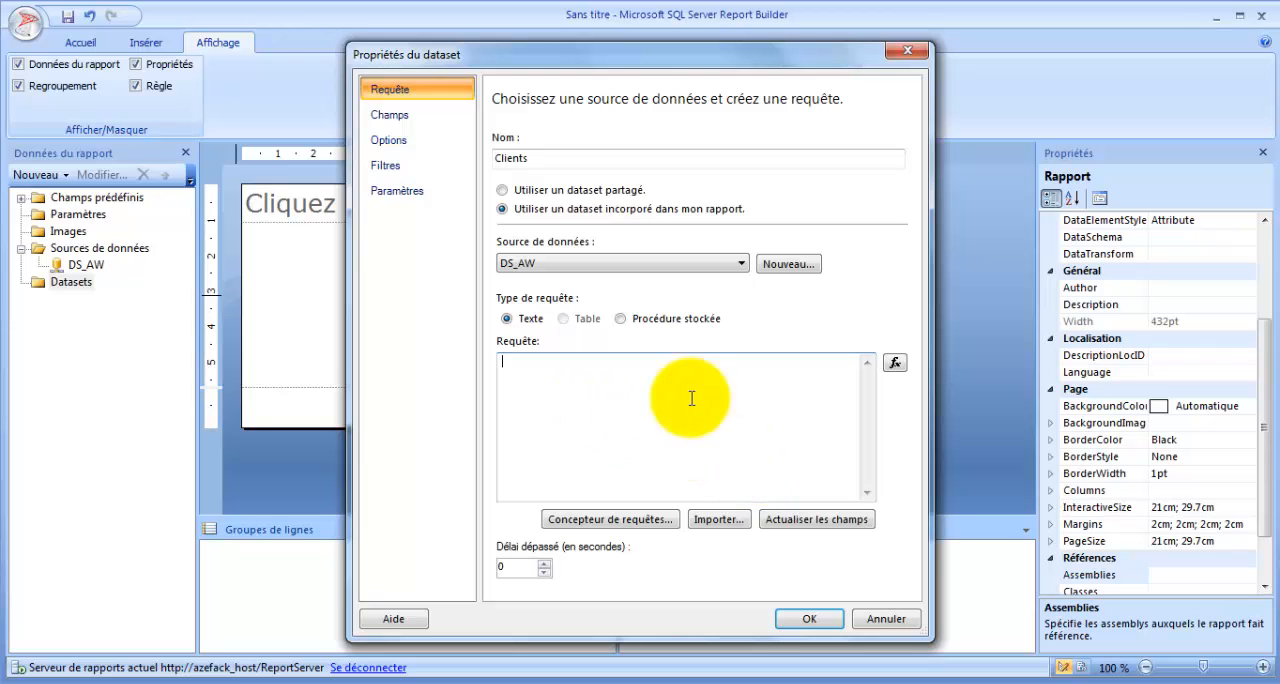
# - Switch the query type to stored procedure, view the available procedures, and set the type back to Texte
pyautogui.click(621, 319)
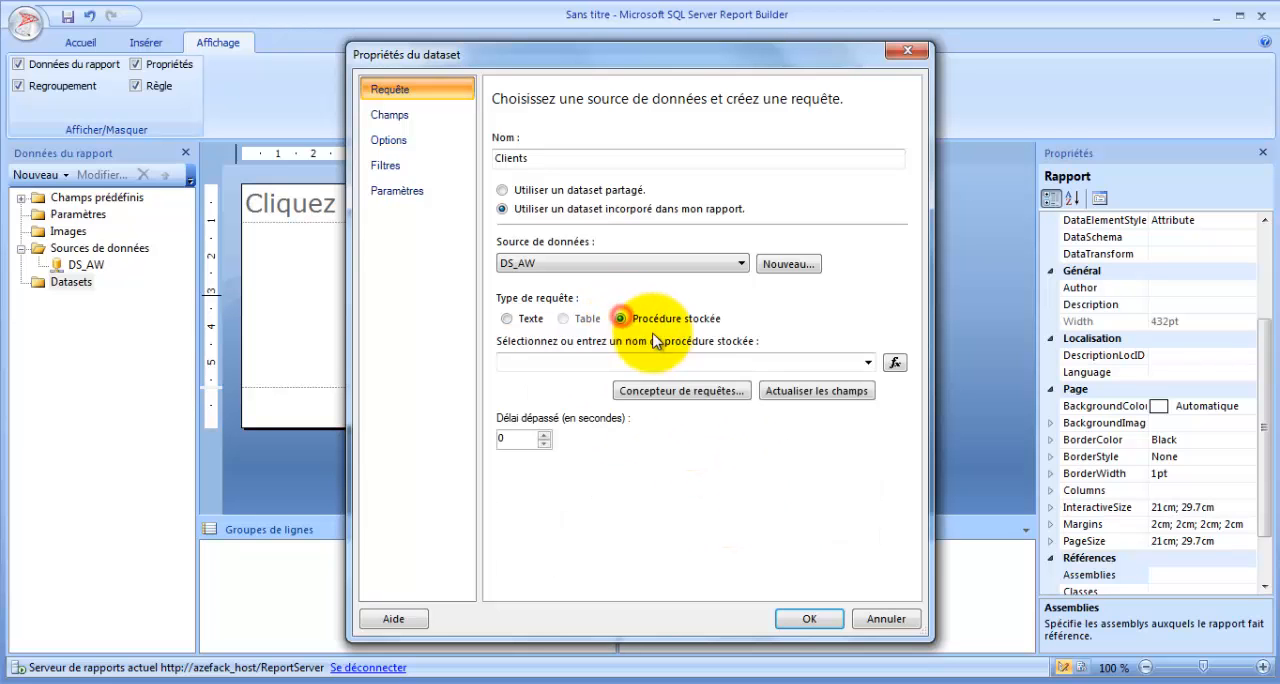
pyautogui.click(867, 364)
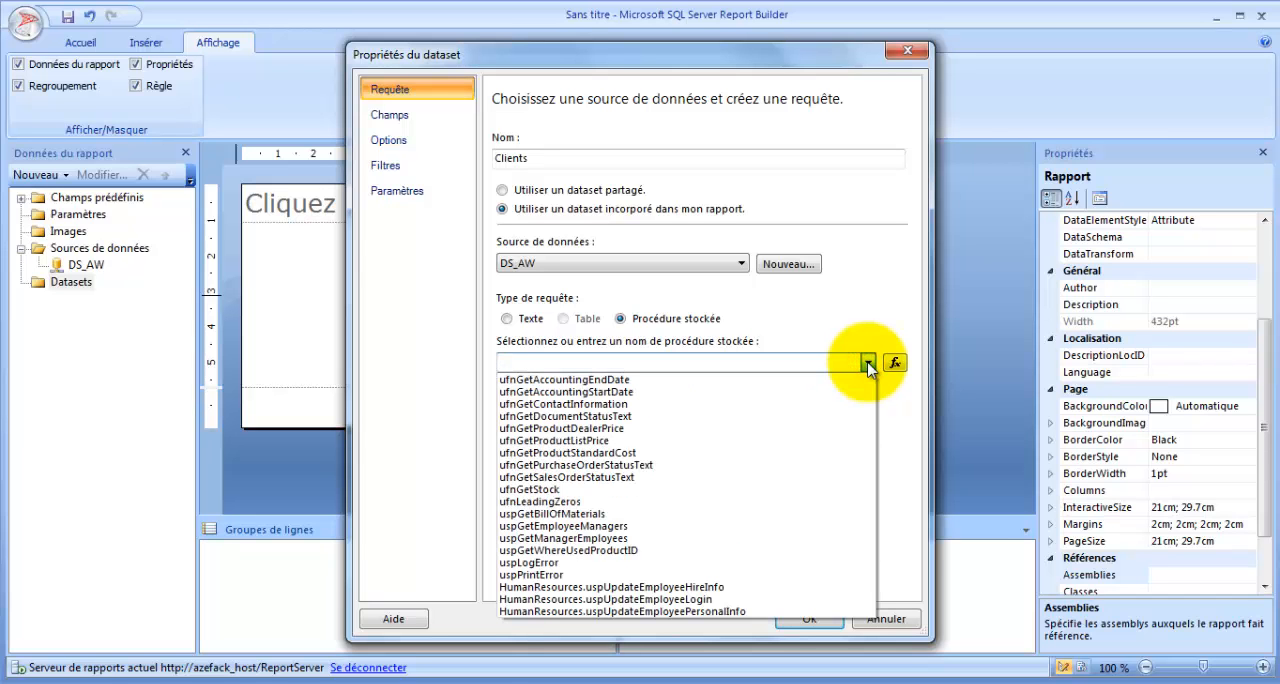
pyautogui.click(867, 364)
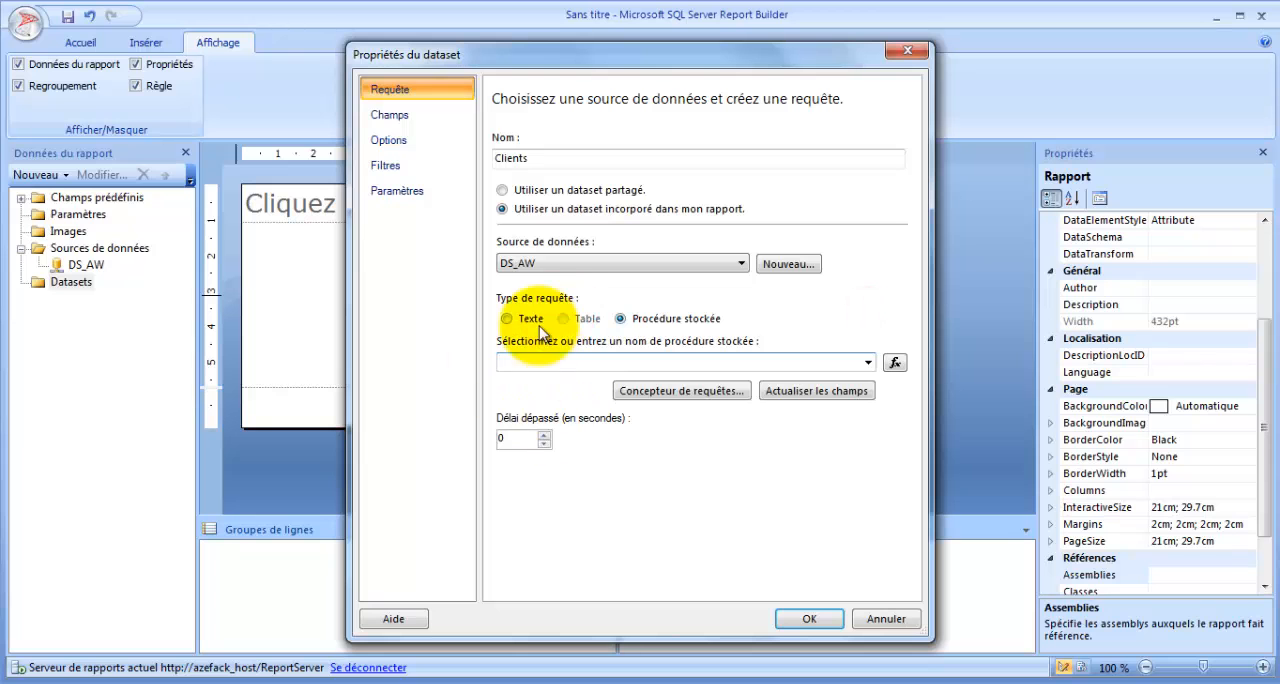
pyautogui.click(508, 319)
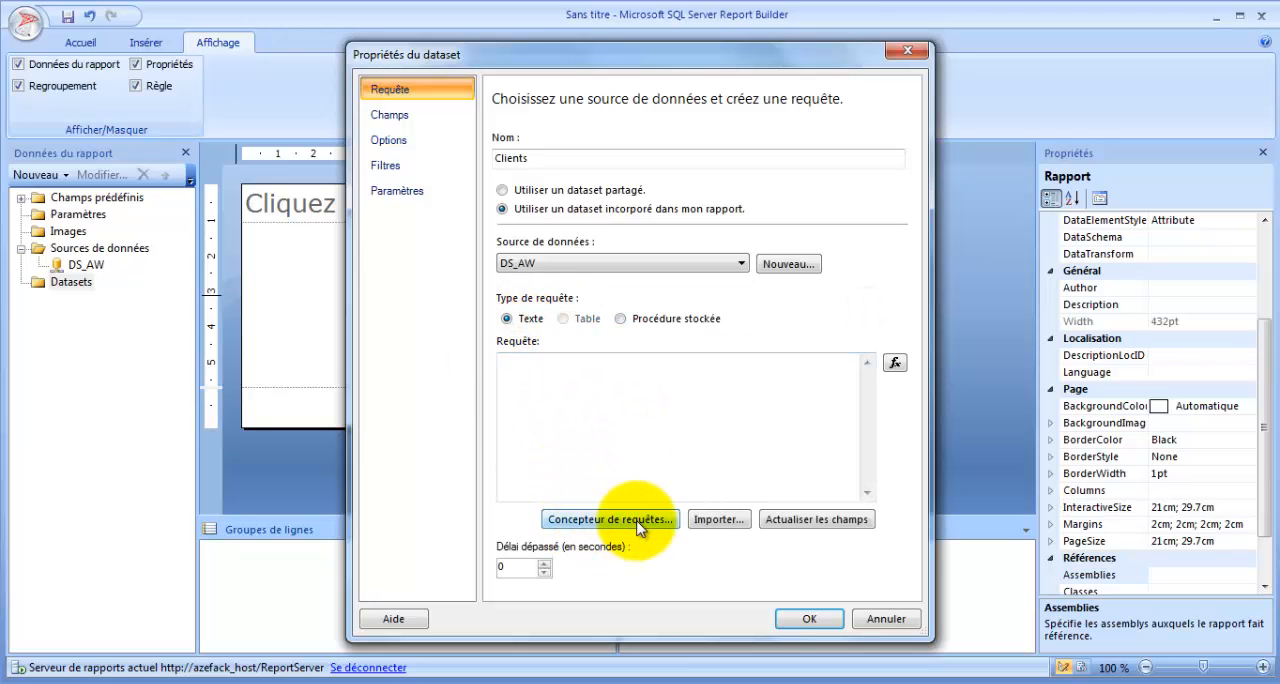
# - Open the query designer and expand the vSalesPerson view among the views of the Sales schema
pyautogui.click(596, 521)
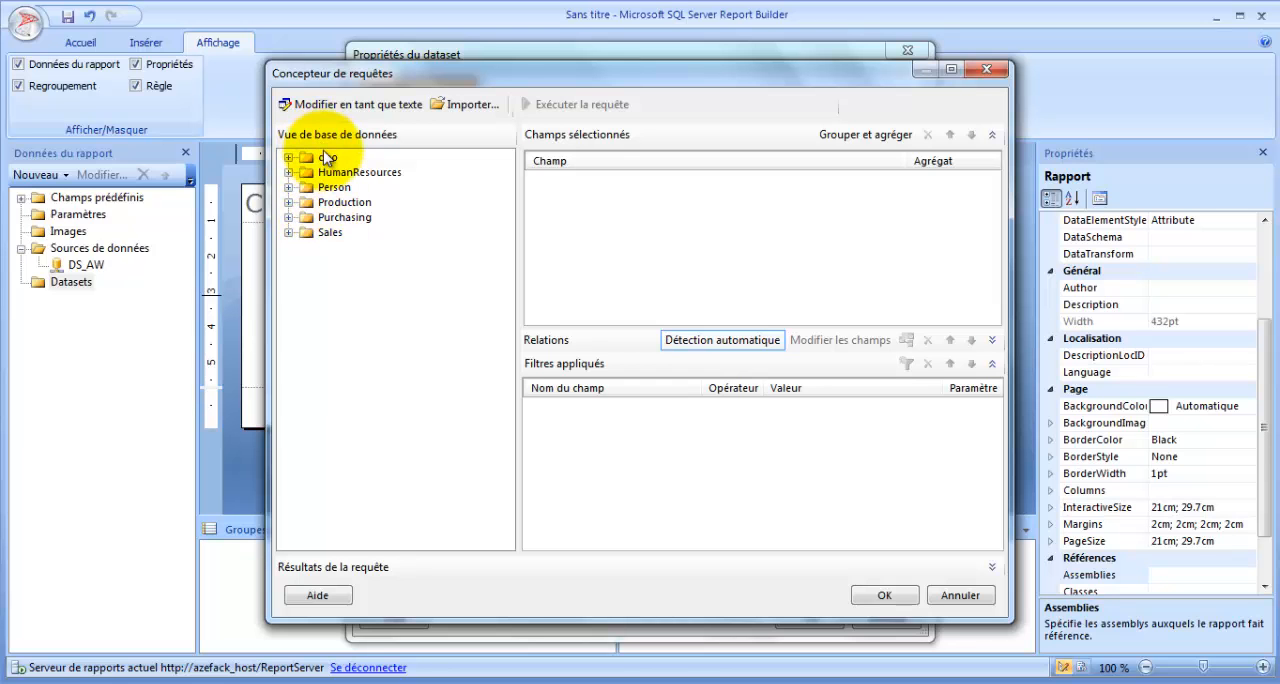
pyautogui.click(288, 233)
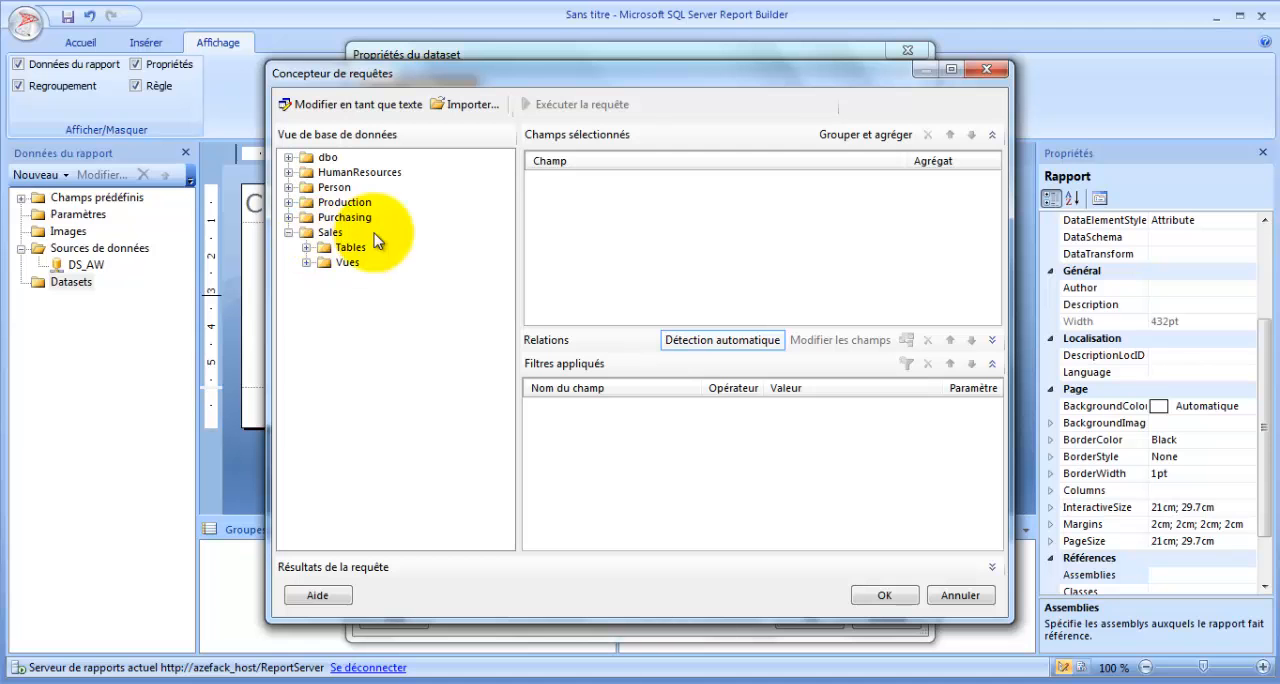
pyautogui.click(307, 262)
pyautogui.click(307, 262)
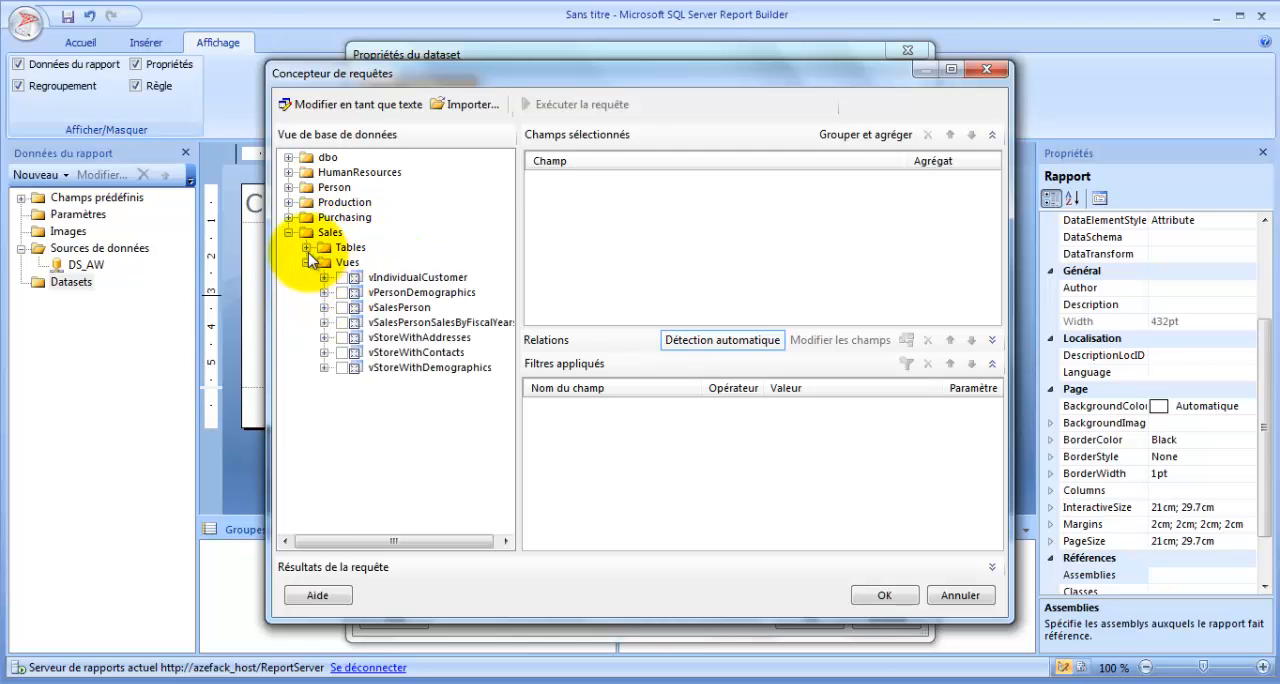
pyautogui.click(307, 247)
pyautogui.click(306, 233)
pyautogui.click(307, 262)
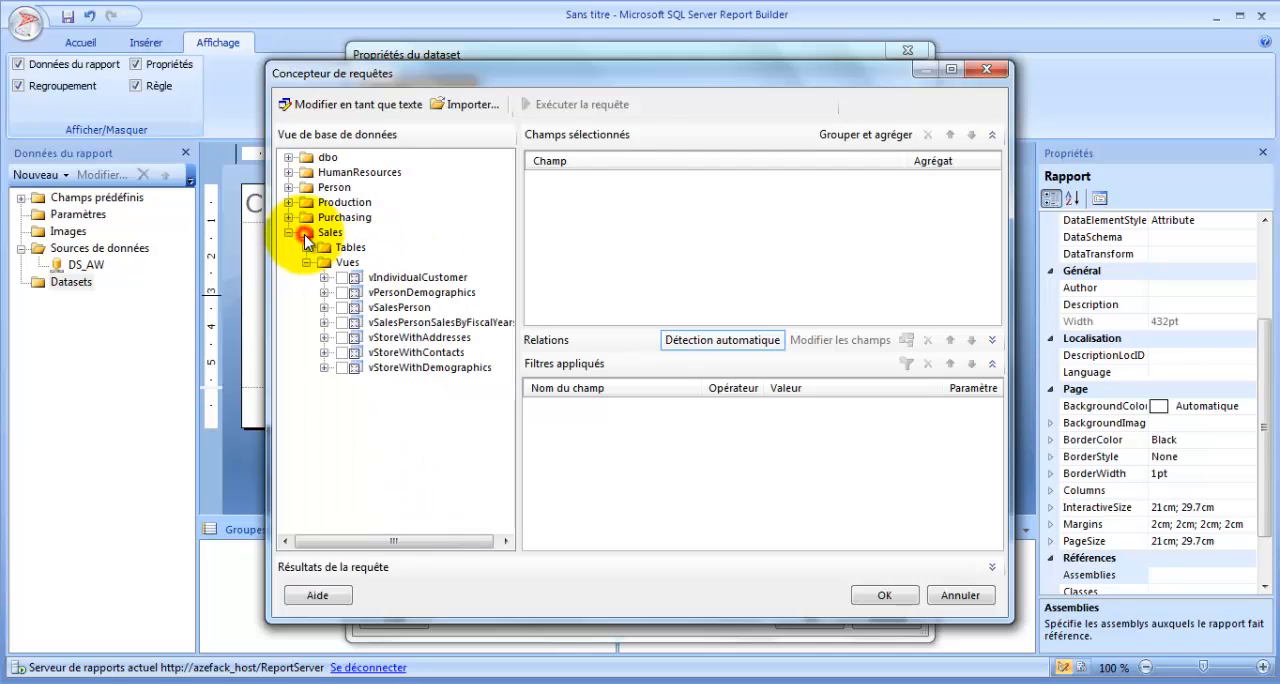
pyautogui.click(323, 307)
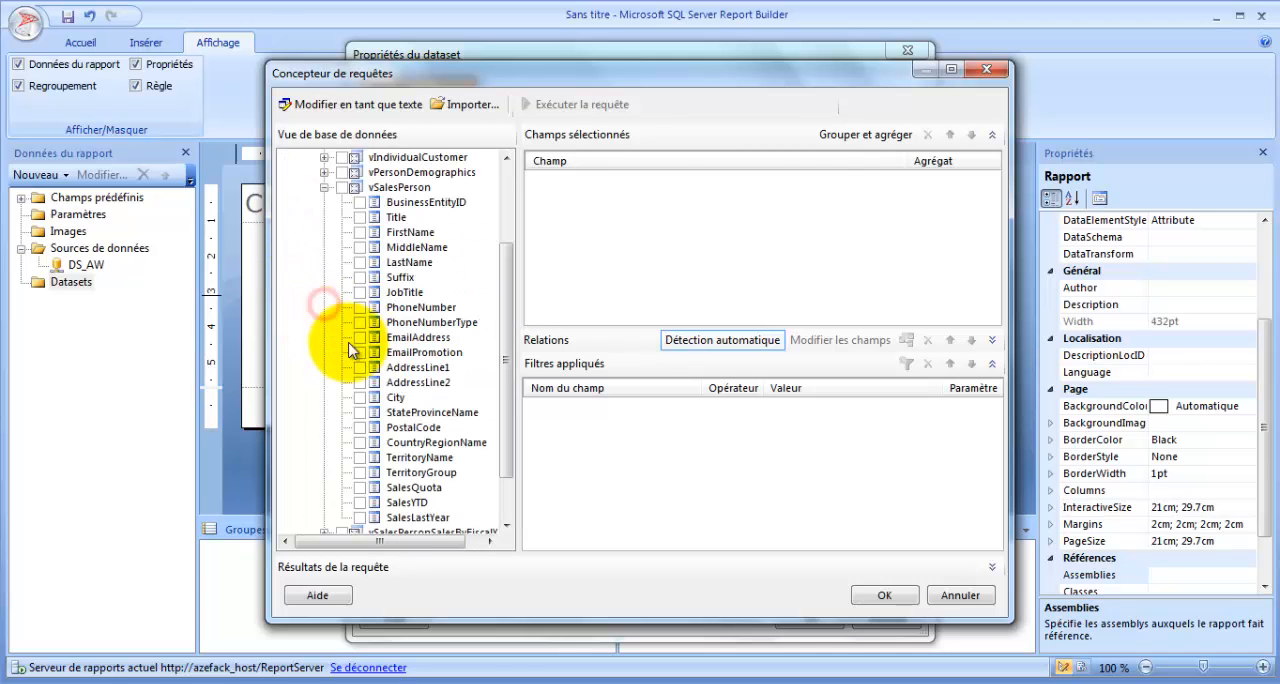
# - Include the Title, FirstName, LastName, JobTitle, City and TerritoryName fields of vSalesPerson in the query
pyautogui.click(358, 217)
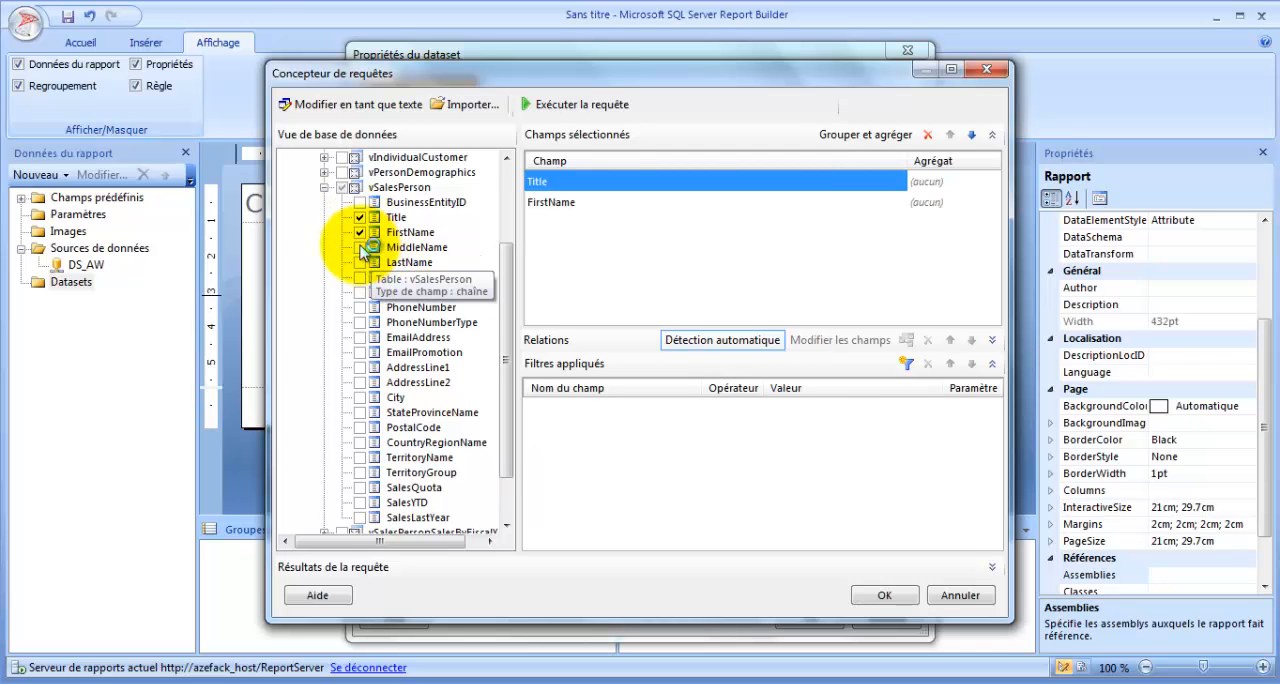
pyautogui.click(359, 292)
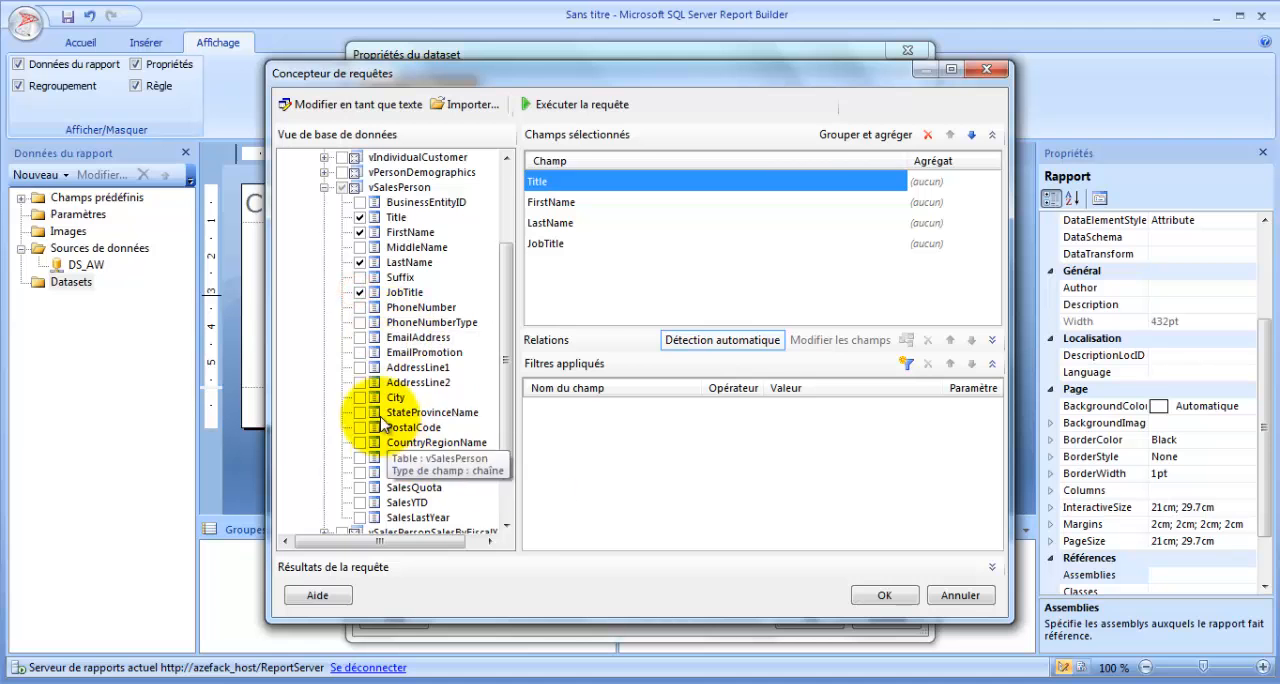
pyautogui.moveTo(508, 414); pyautogui.dragTo(508, 451)
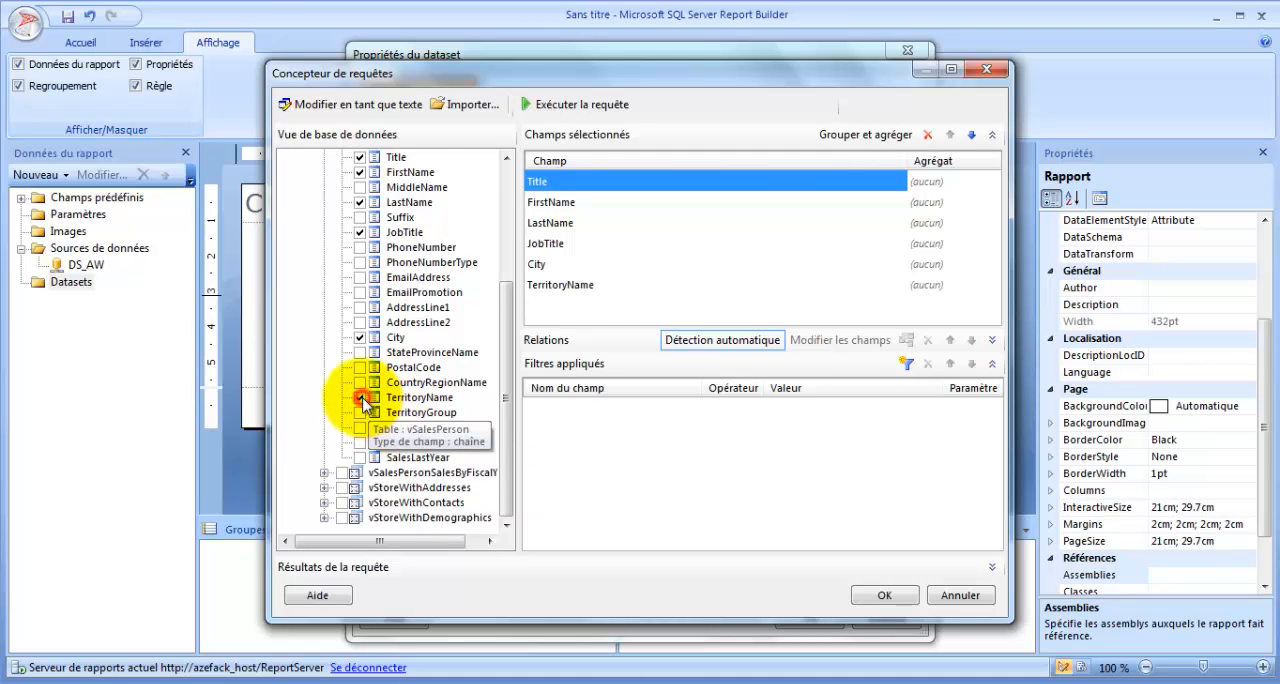
pyautogui.moveTo(508, 380); pyautogui.dragTo(508, 285)
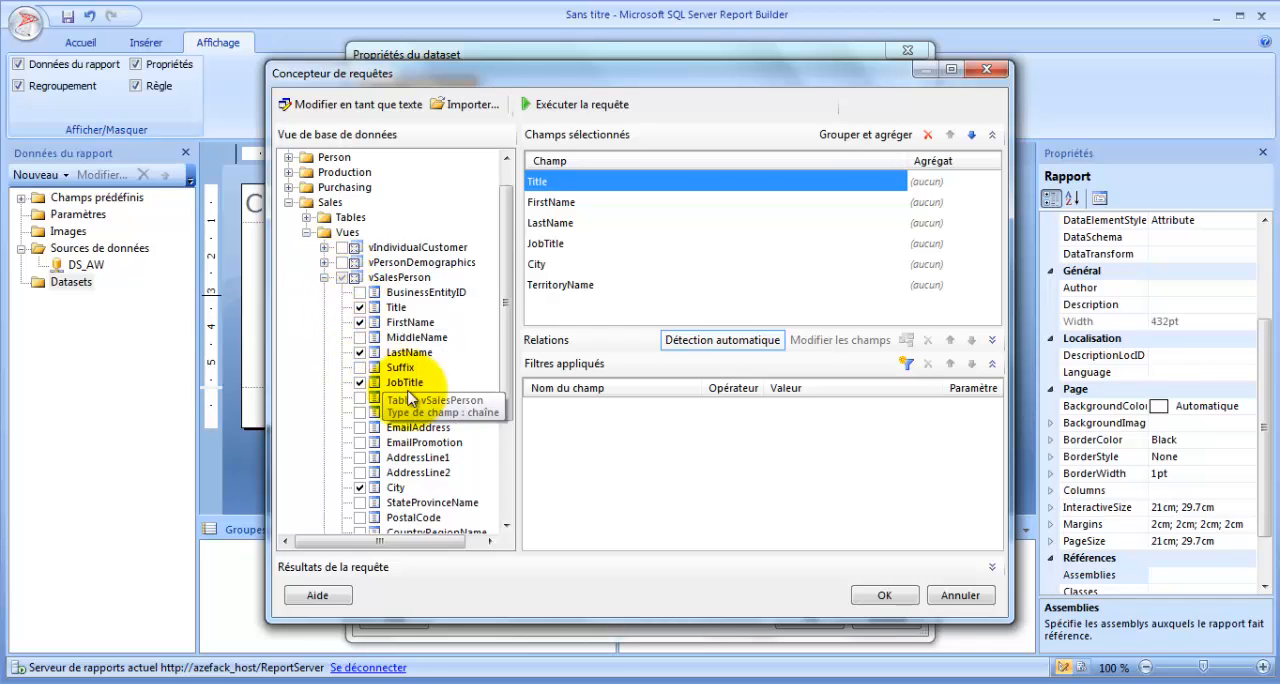
pyautogui.moveTo(508, 375); pyautogui.dragTo(500, 322)
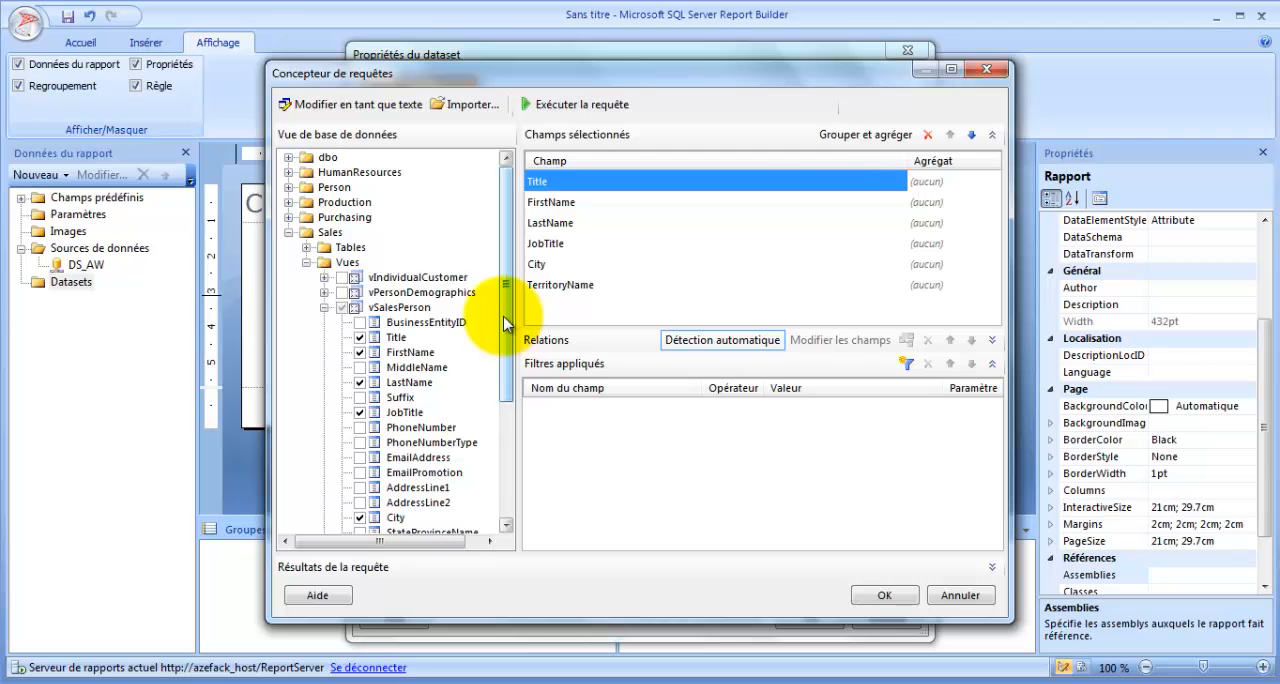
pyautogui.moveTo(500, 314)
pyautogui.mouseDown()
pyautogui.moveTo(506, 540)
pyautogui.moveTo(503, 295)
pyautogui.mouseUp()
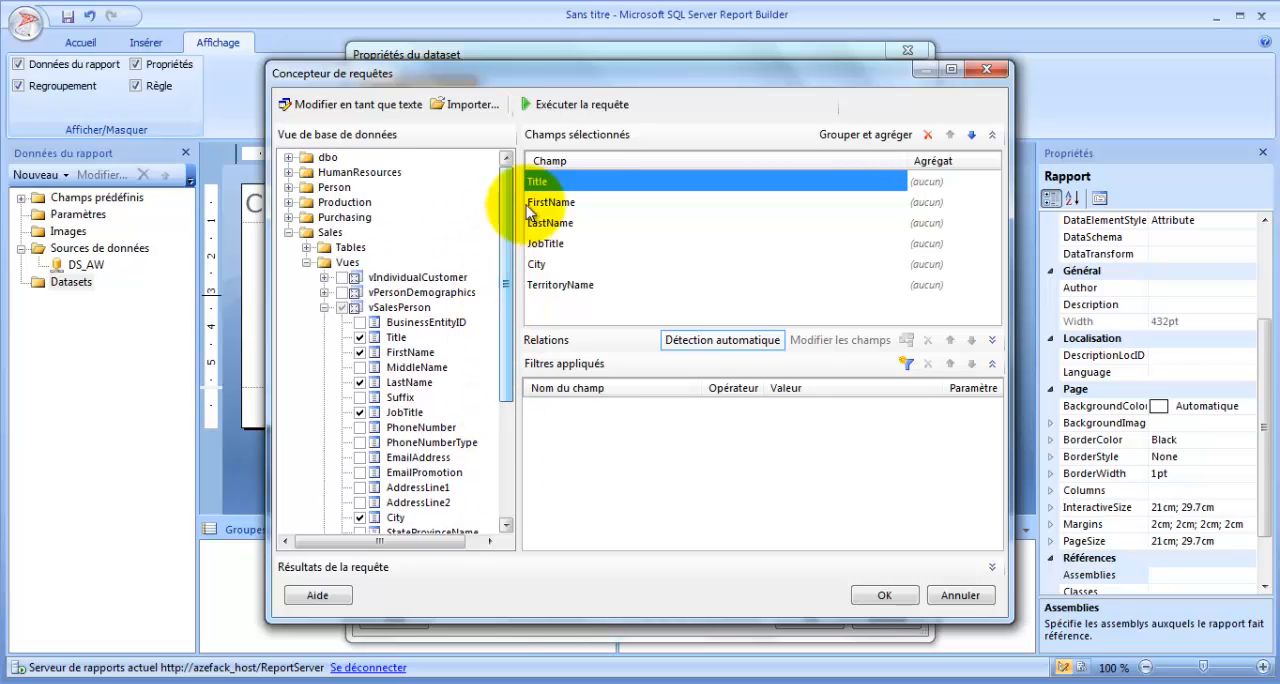
# - Run the query and widen the Title, LastName and TerritoryName columns of the results to examine the returned rows
pyautogui.click(607, 110)
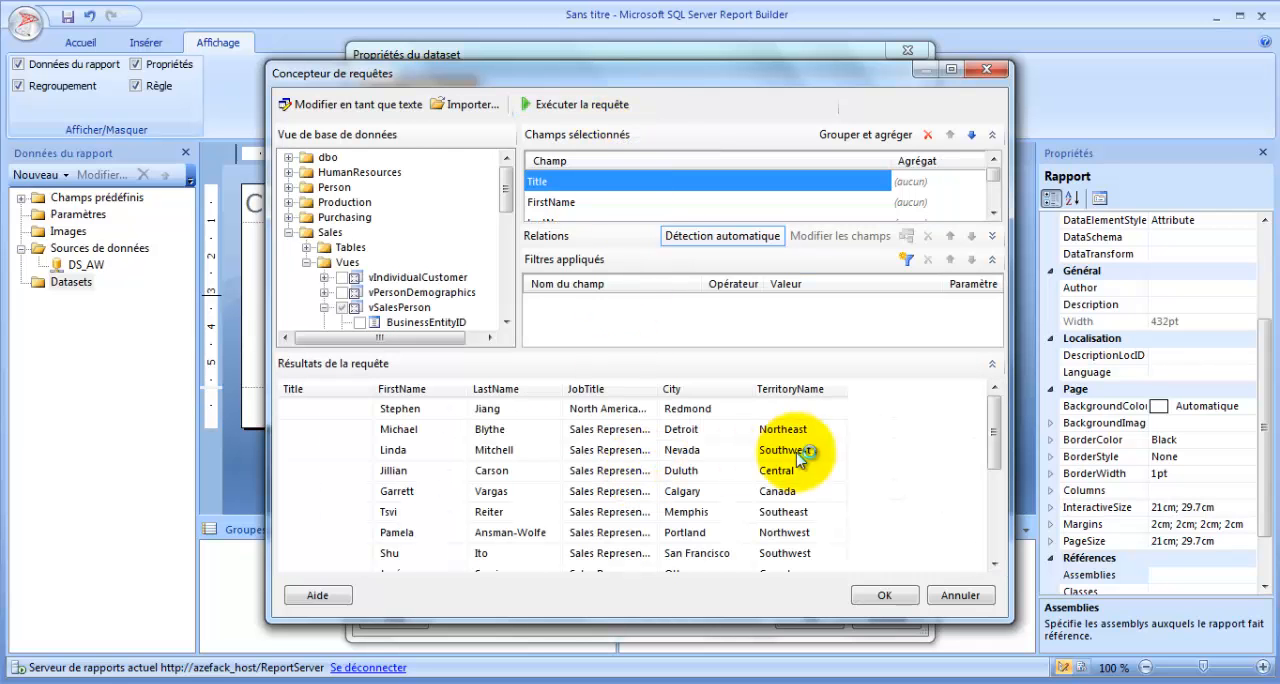
pyautogui.moveTo(370, 388); pyautogui.dragTo(386, 385)
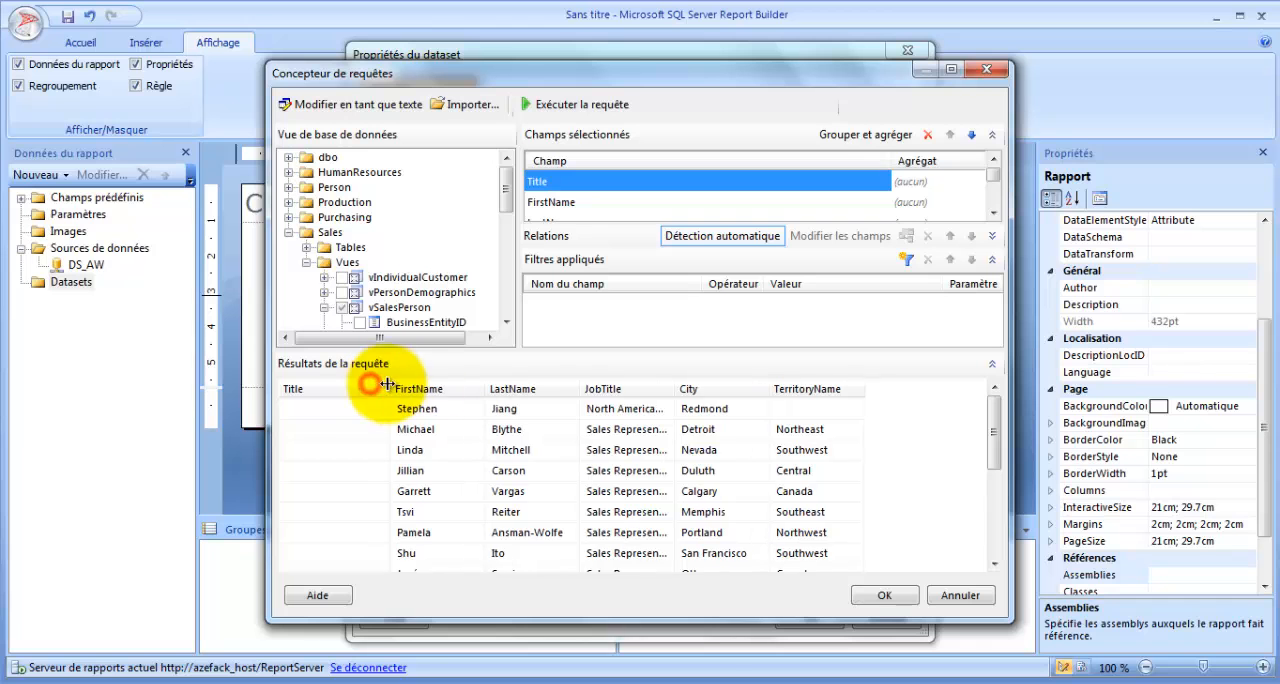
pyautogui.moveTo(580, 388); pyautogui.dragTo(590, 388)
pyautogui.click(688, 387)
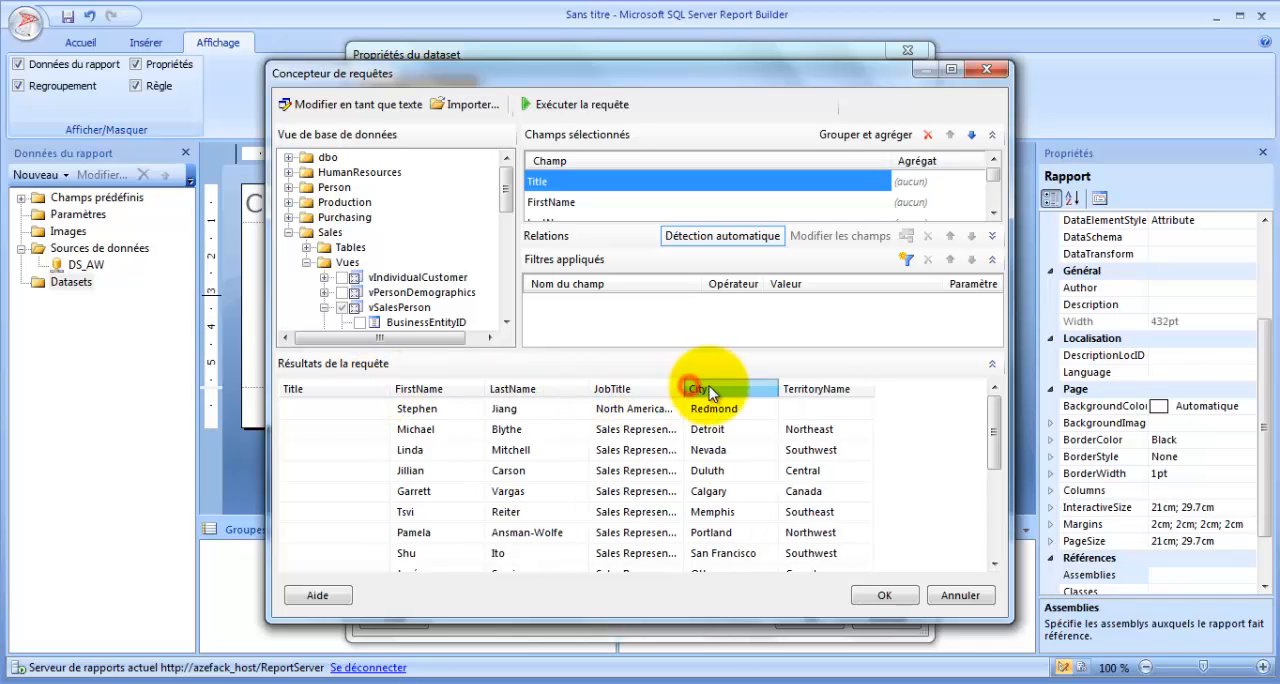
pyautogui.moveTo(873, 388)
pyautogui.mouseDown()
pyautogui.moveTo(923, 388)
pyautogui.moveTo(871, 390)
pyautogui.mouseUp()
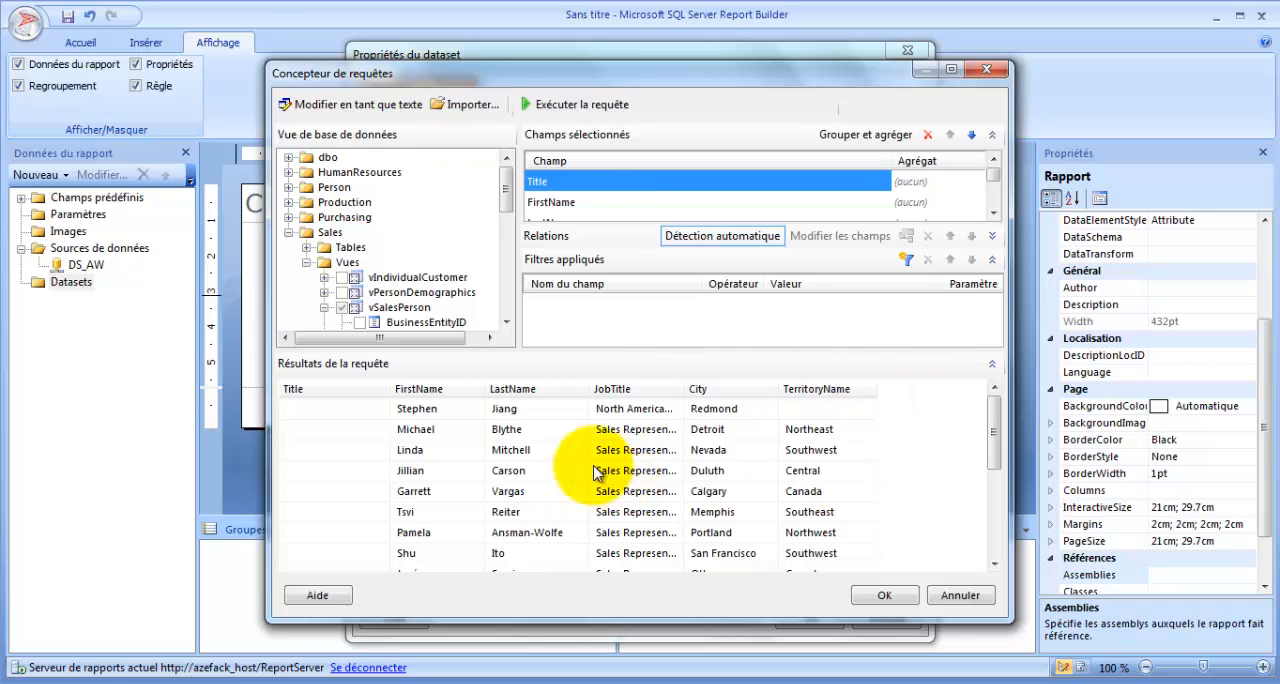
# - Examine the query's generated SQL as text, selecting all of it, and return to the graphical designer
pyautogui.click(362, 104)
pyautogui.moveTo(541, 265); pyautogui.dragTo(537, 350)
pyautogui.click(444, 256)
pyautogui.hotkey('ctrl', 'a')
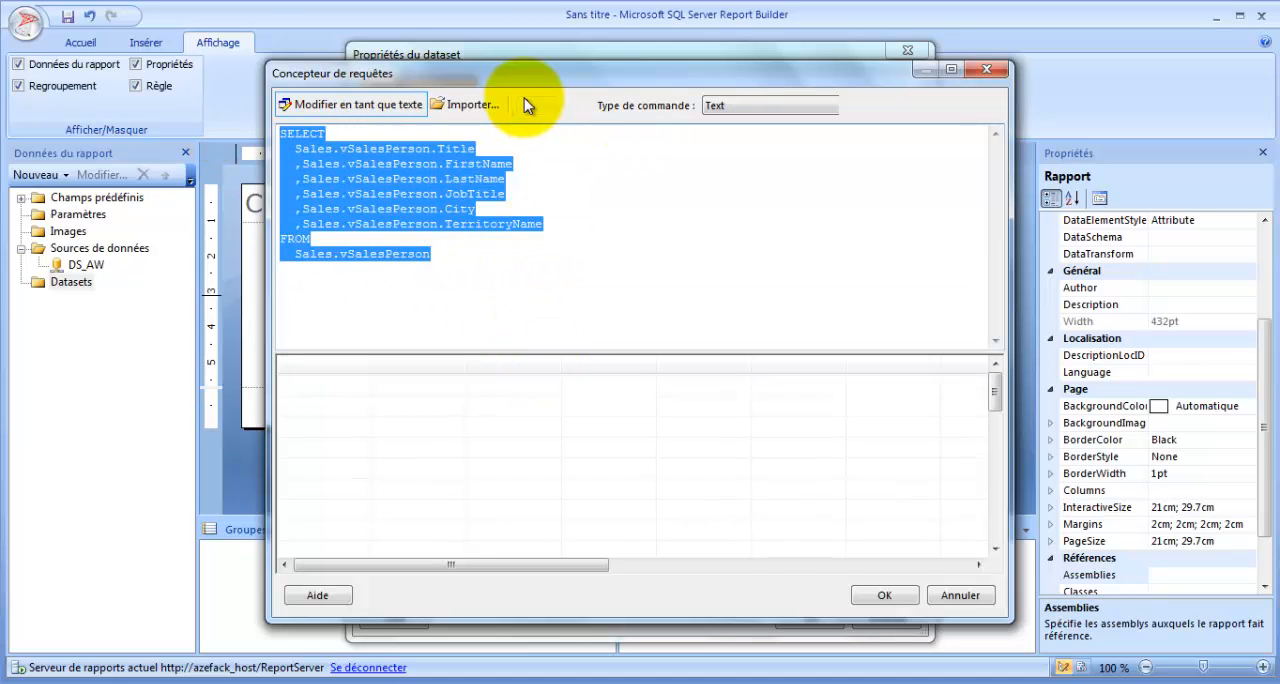
pyautogui.click(348, 103)
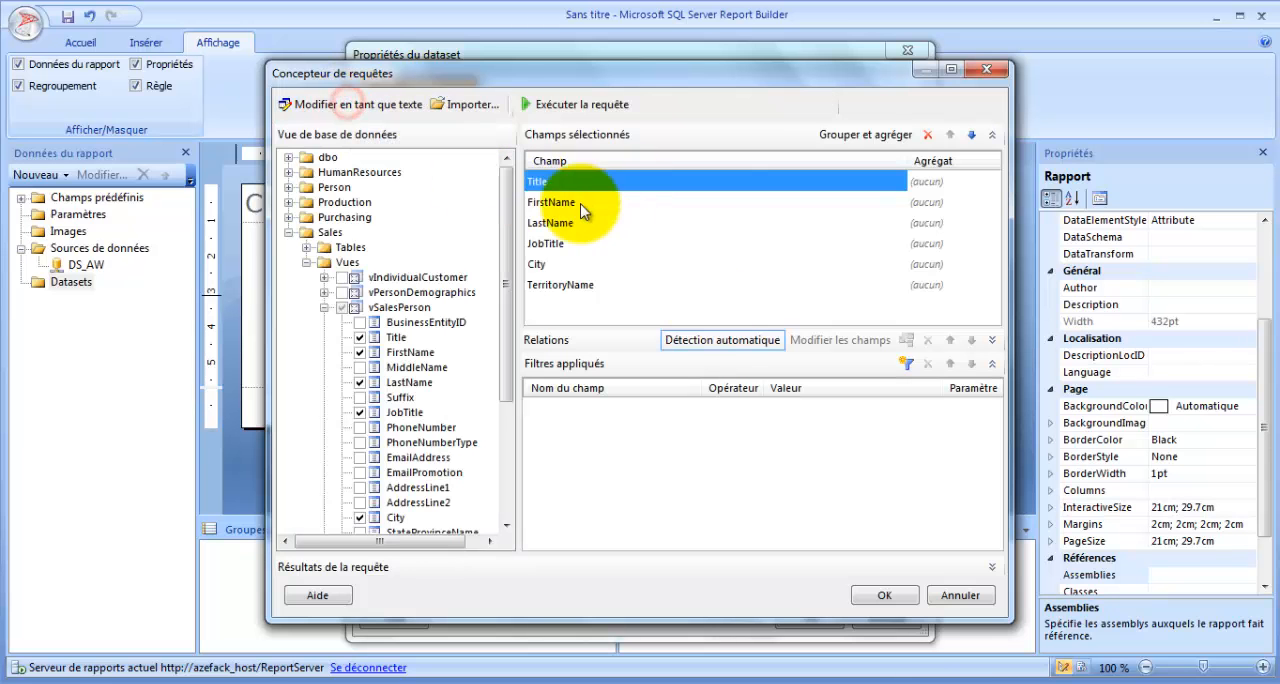
# - Accept the designed query, review the dataset's fields and parameters, and save the Clients dataset
pyautogui.click(880, 596)
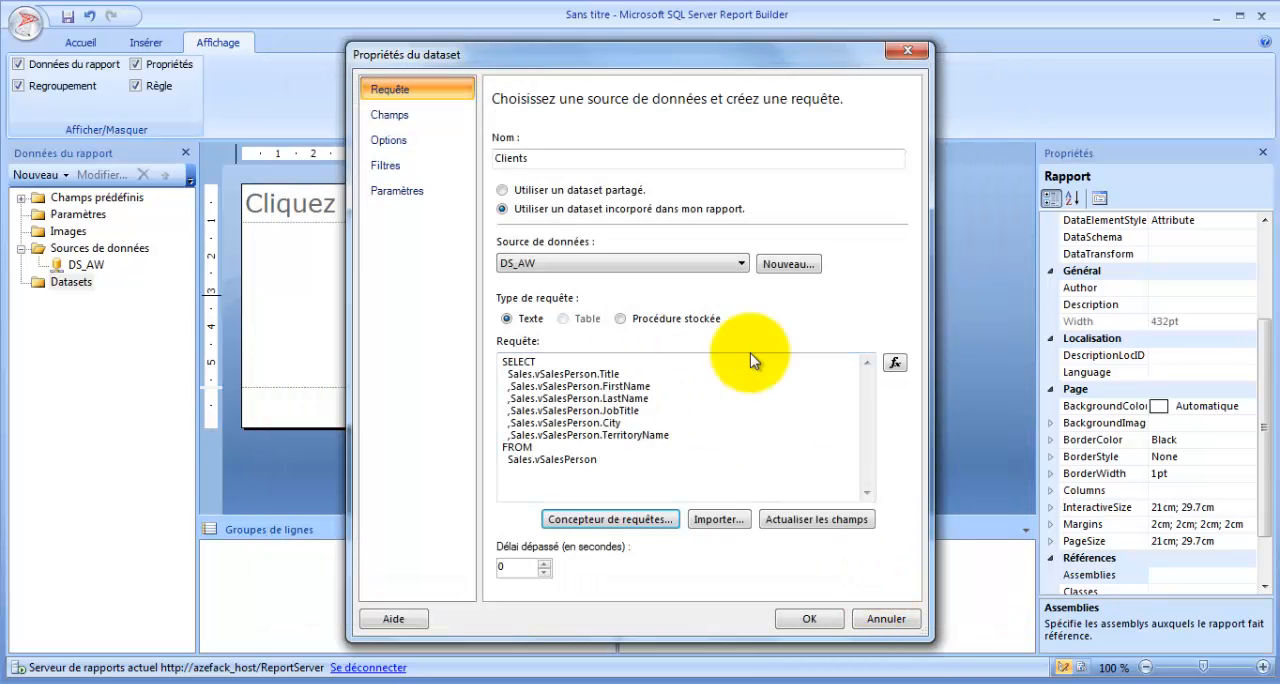
pyautogui.click(401, 117)
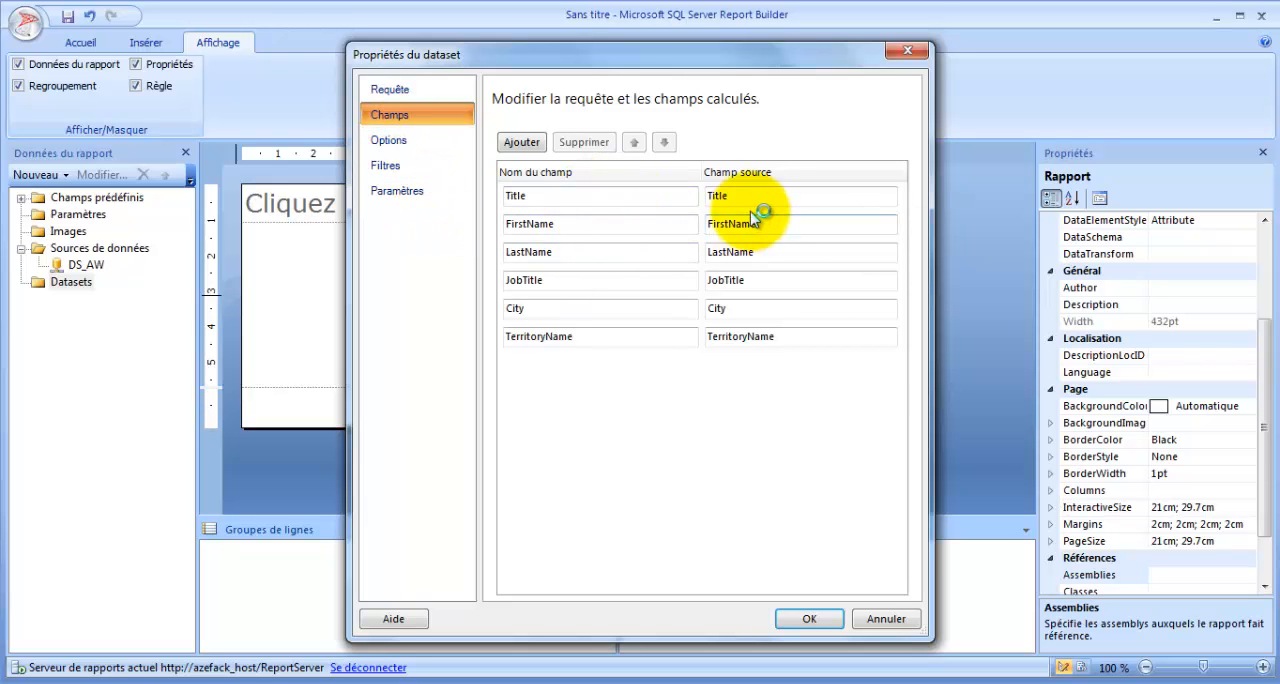
pyautogui.click(397, 190)
pyautogui.click(809, 618)
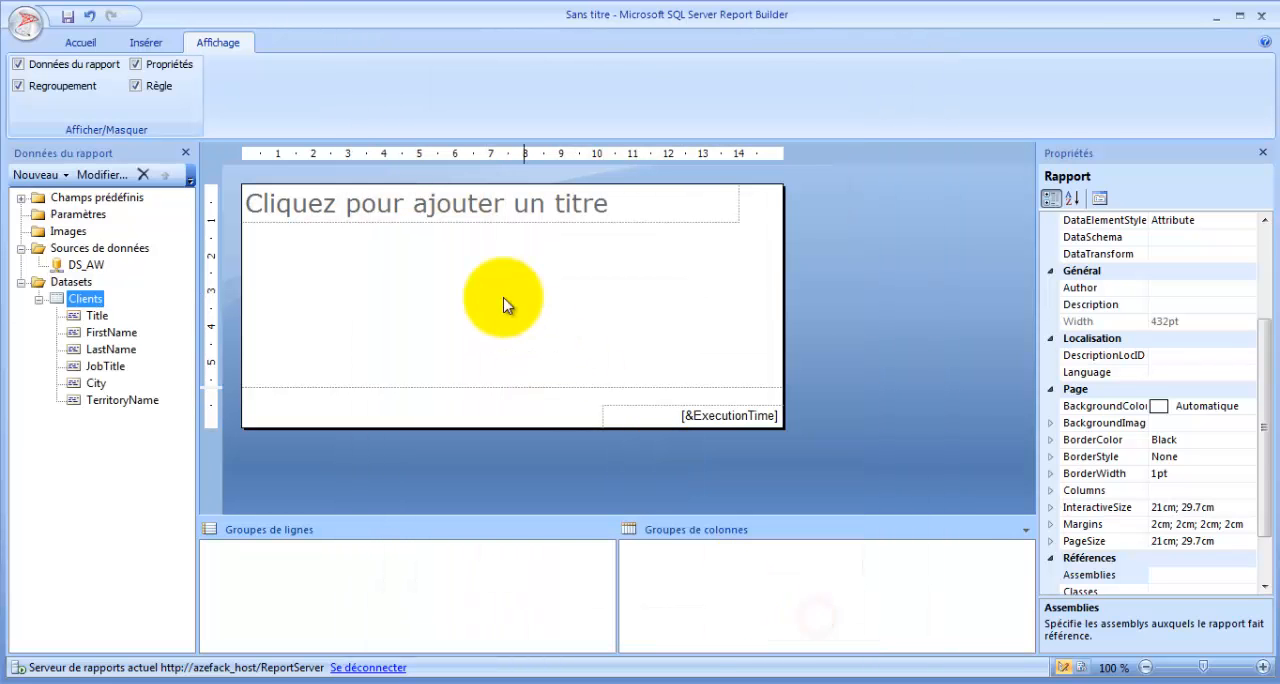
pyautogui.click(80, 250)
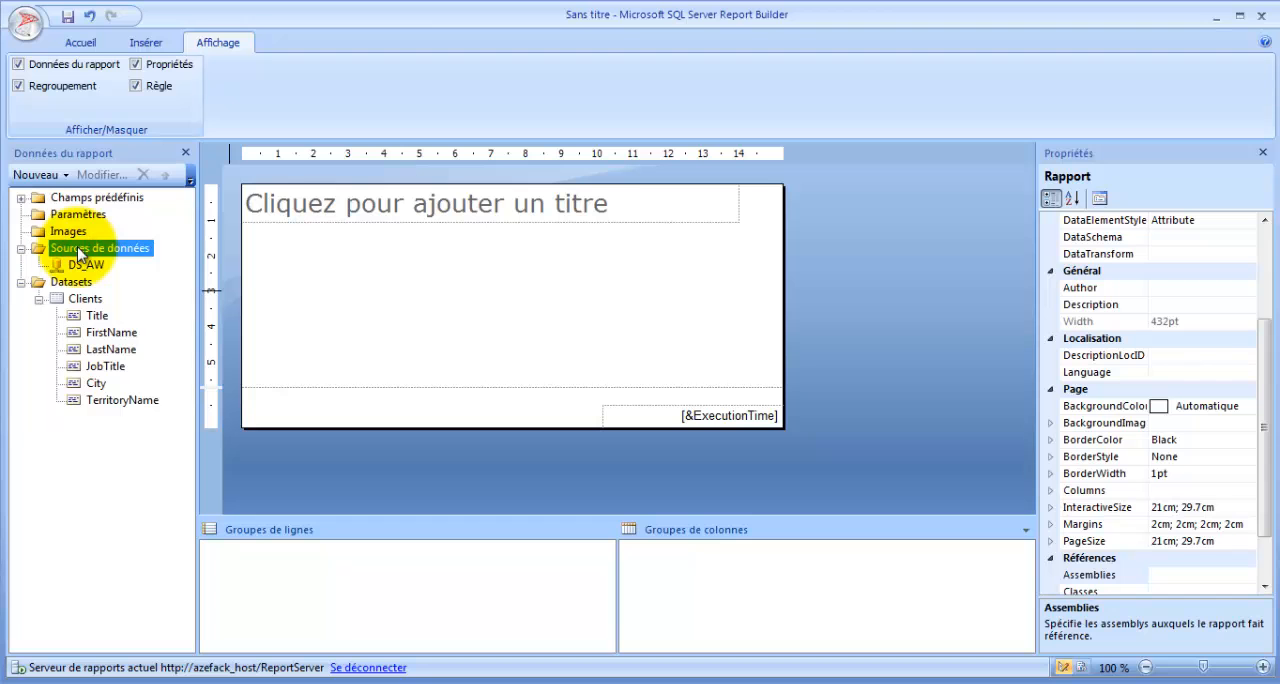
pyautogui.click(72, 283)
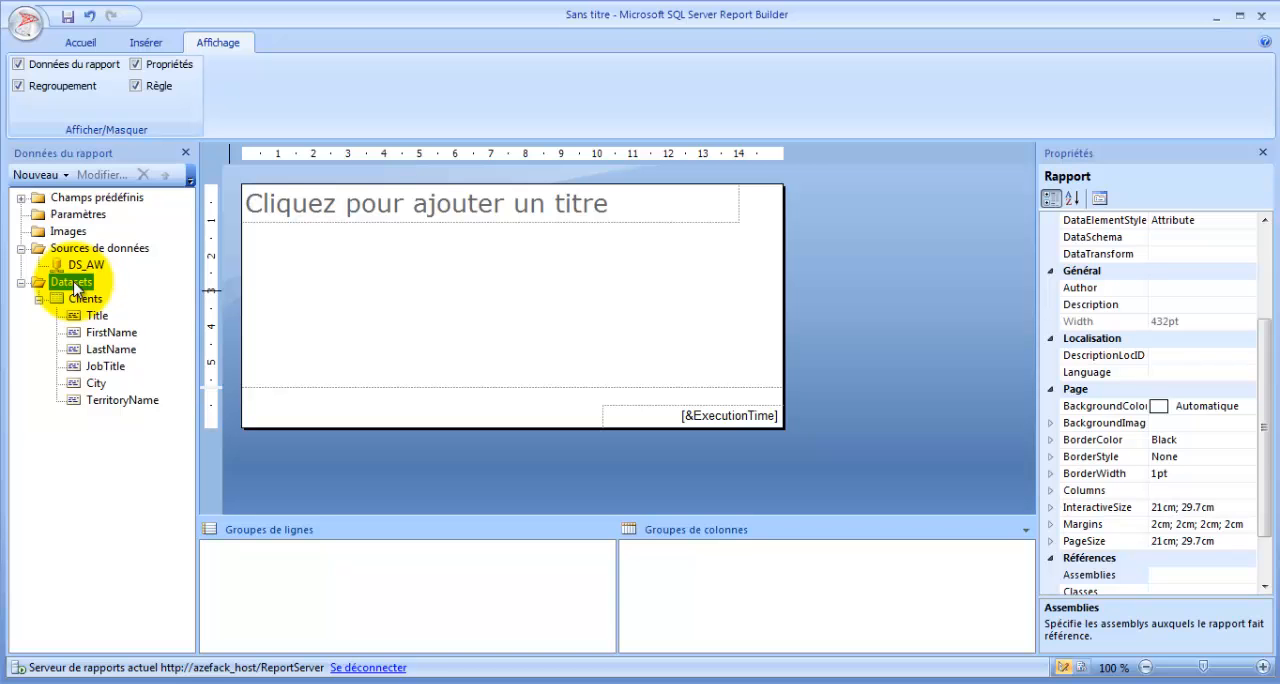
pyautogui.click(466, 294)
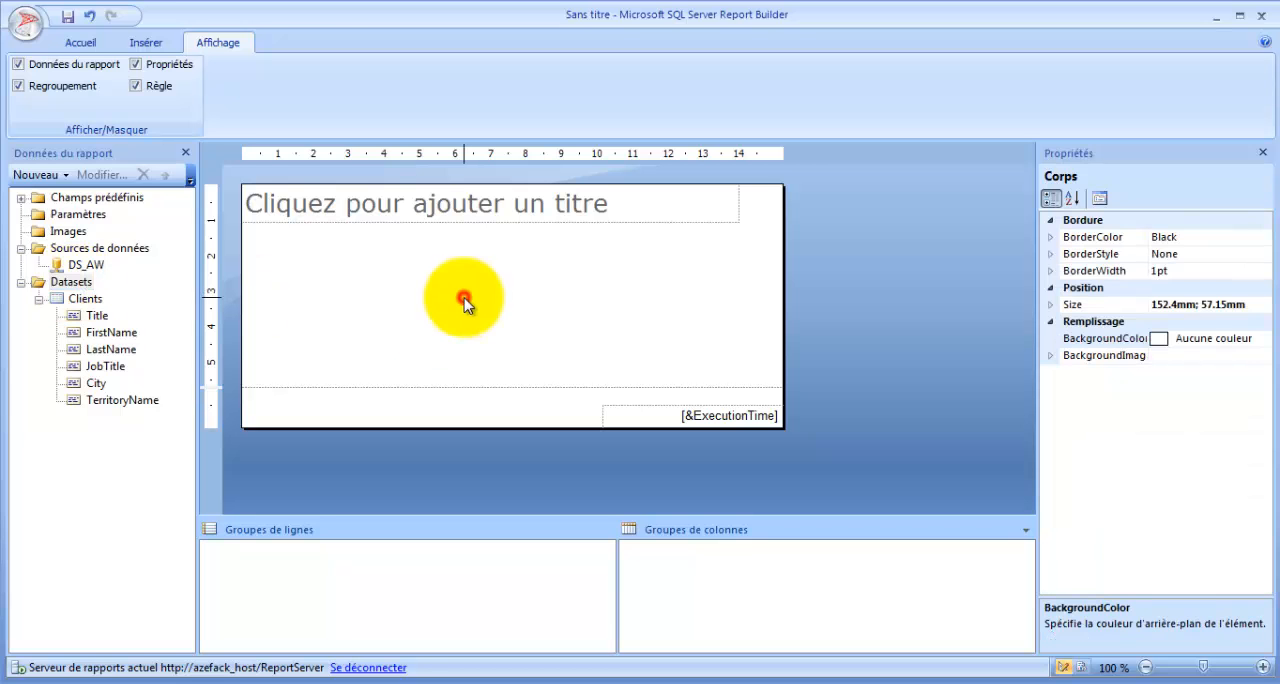
# - Start the table wizard, choose the existing Clients dataset and continue to arranging the fields
pyautogui.click(80, 42)
pyautogui.click(144, 44)
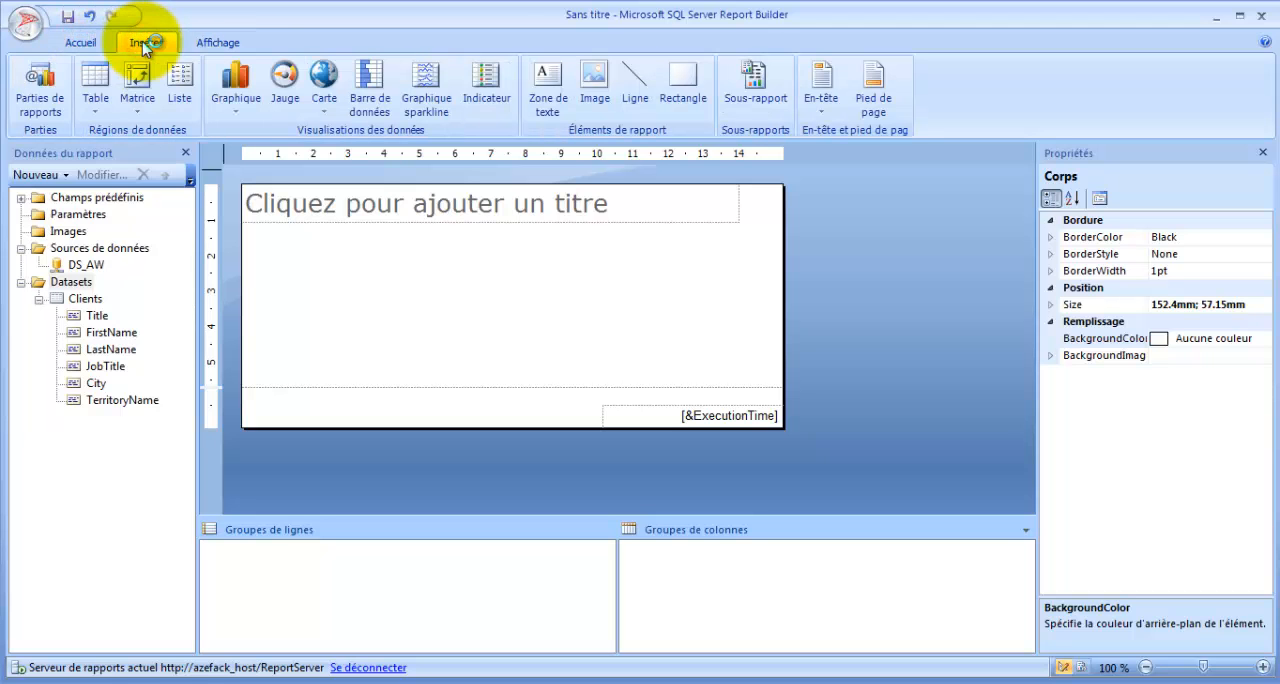
pyautogui.click(96, 104)
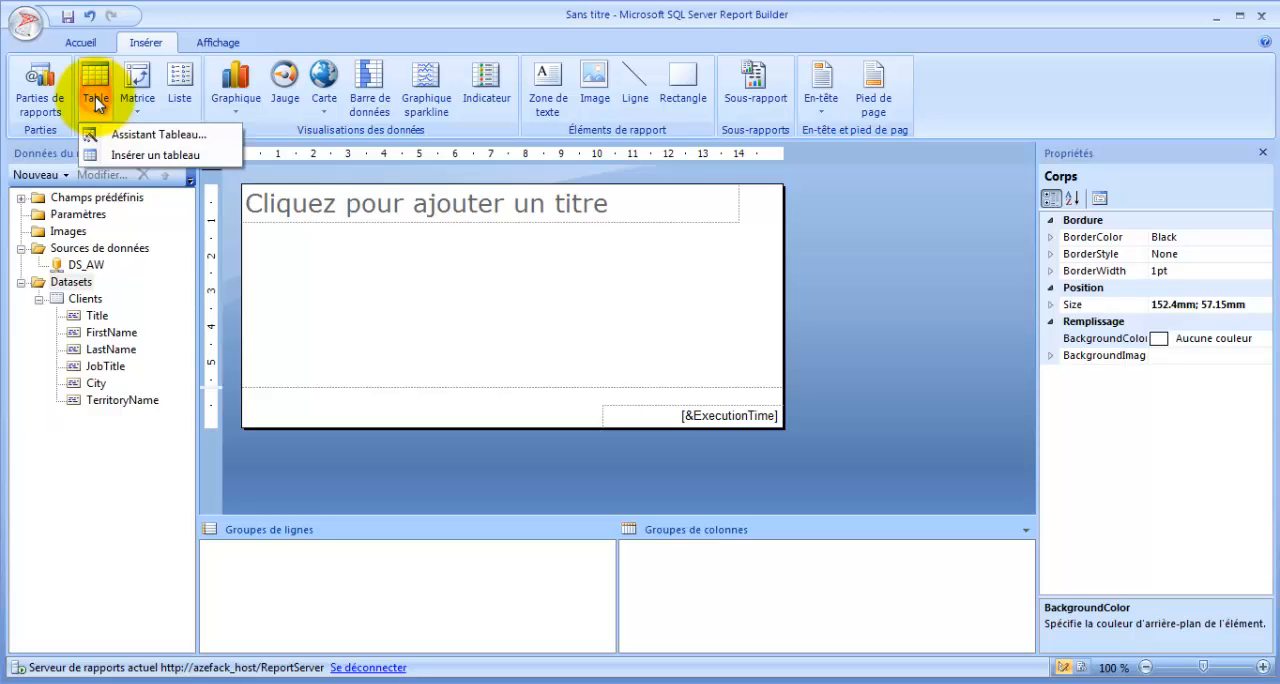
pyautogui.click(160, 135)
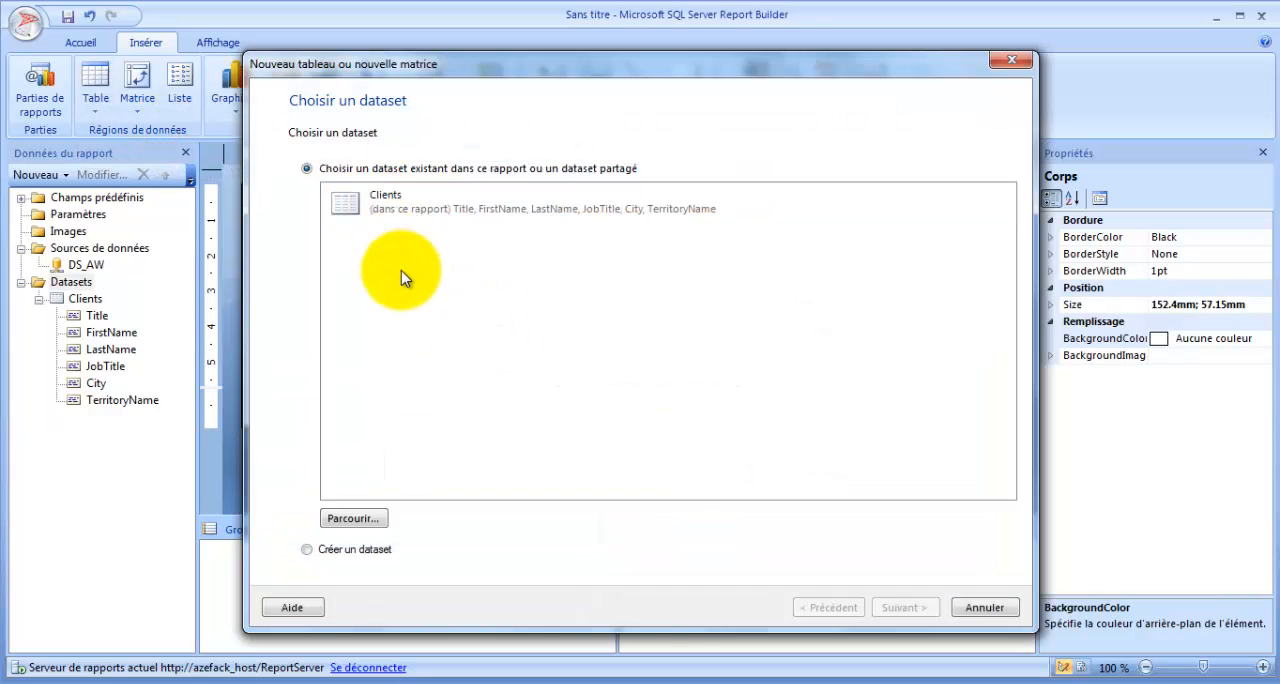
pyautogui.click(393, 205)
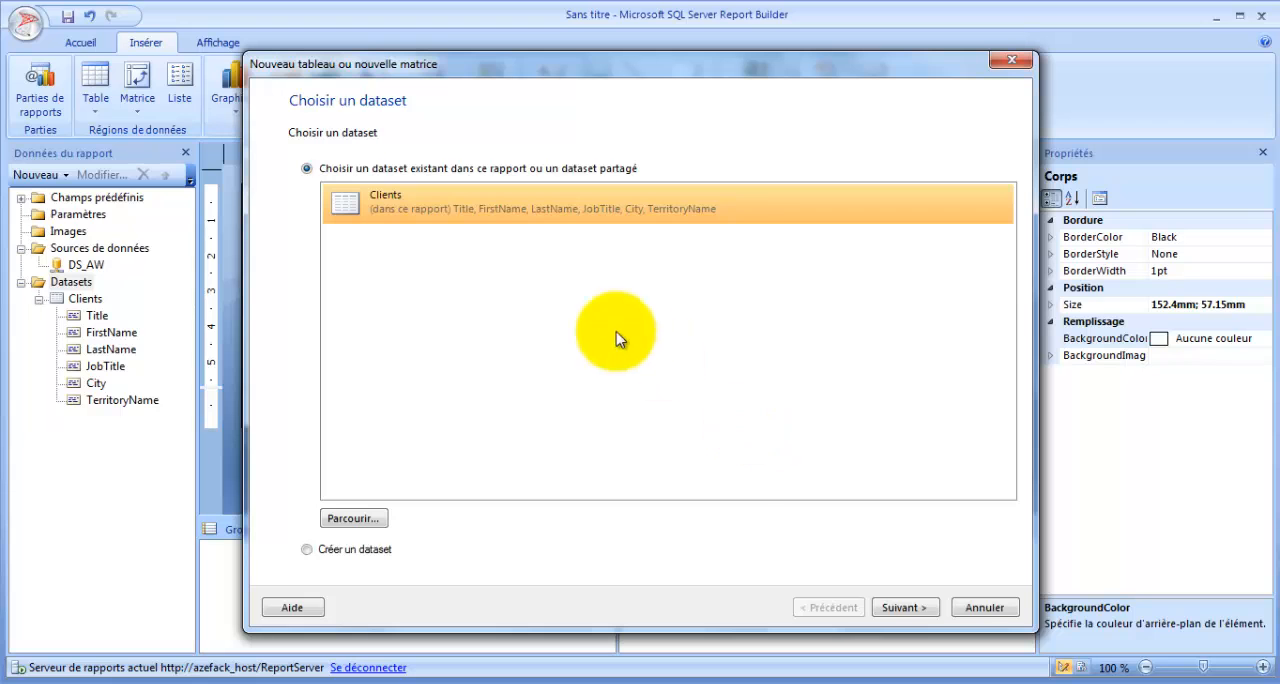
pyautogui.click(903, 607)
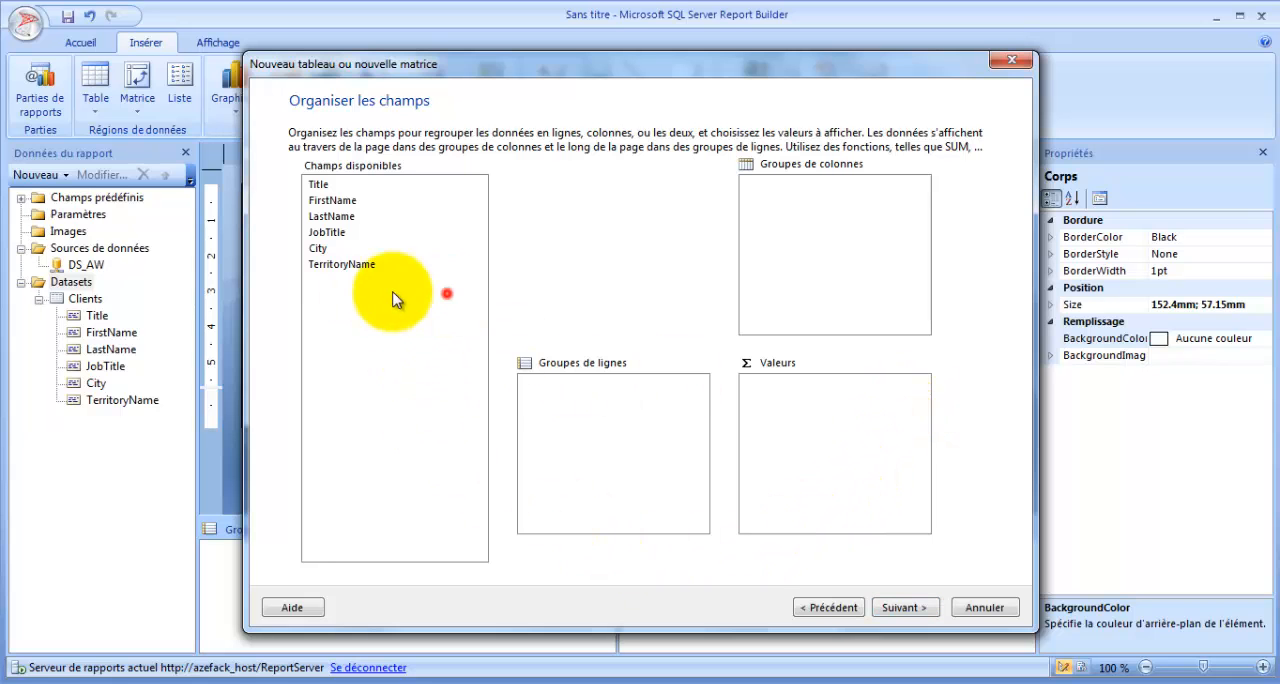
# - Select all six available fields, from Title to TerritoryName, add them to the table's values and continue to the layout page
pyautogui.moveTo(400, 294); pyautogui.dragTo(286, 129)
pyautogui.click(349, 329)
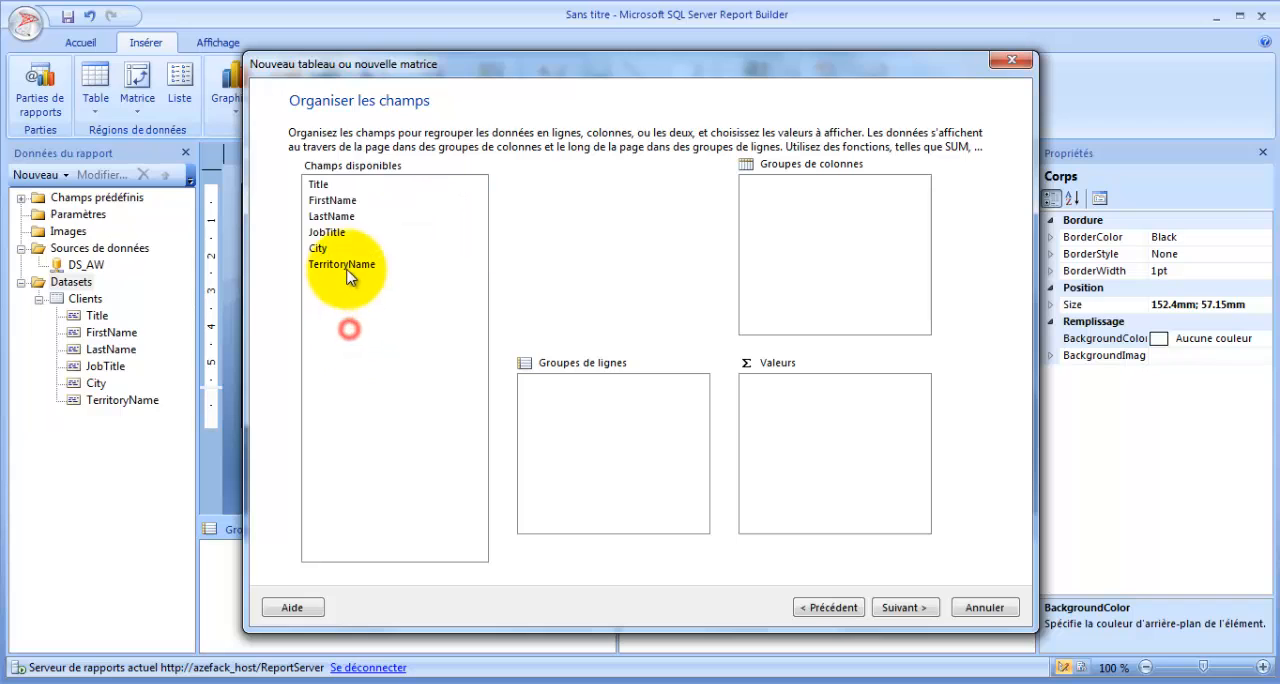
pyautogui.moveTo(324, 281); pyautogui.dragTo(286, 166)
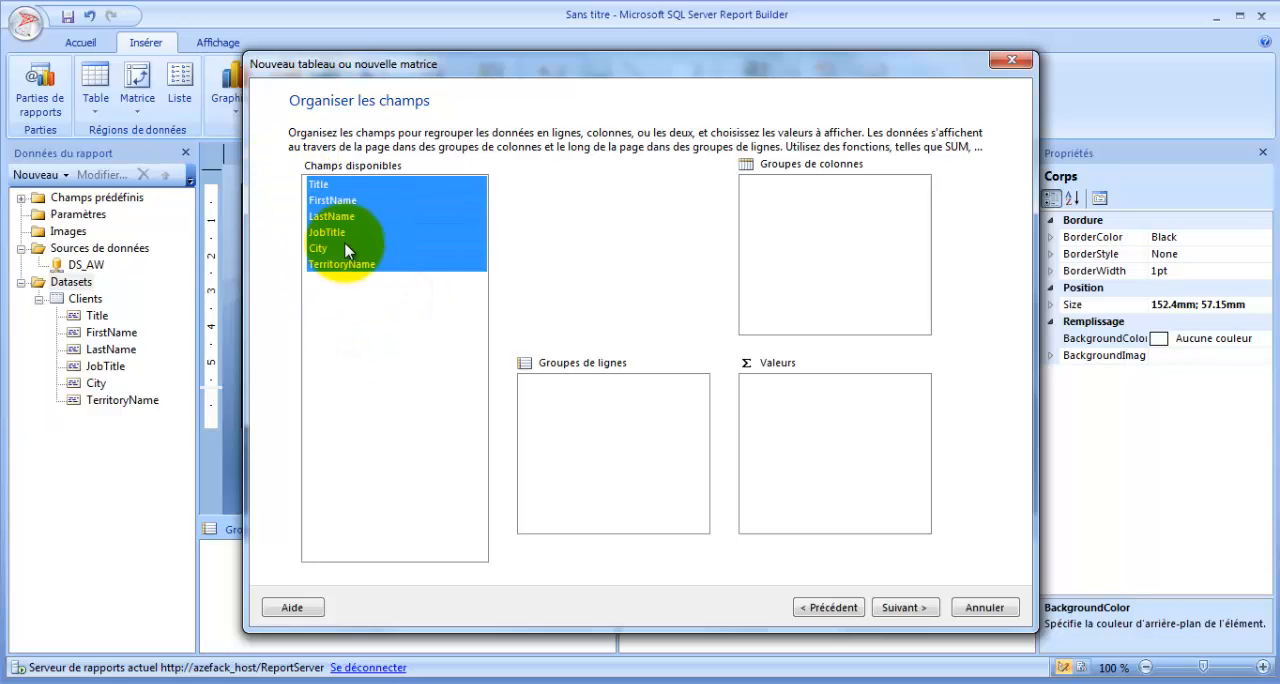
pyautogui.moveTo(318, 188); pyautogui.dragTo(813, 436)
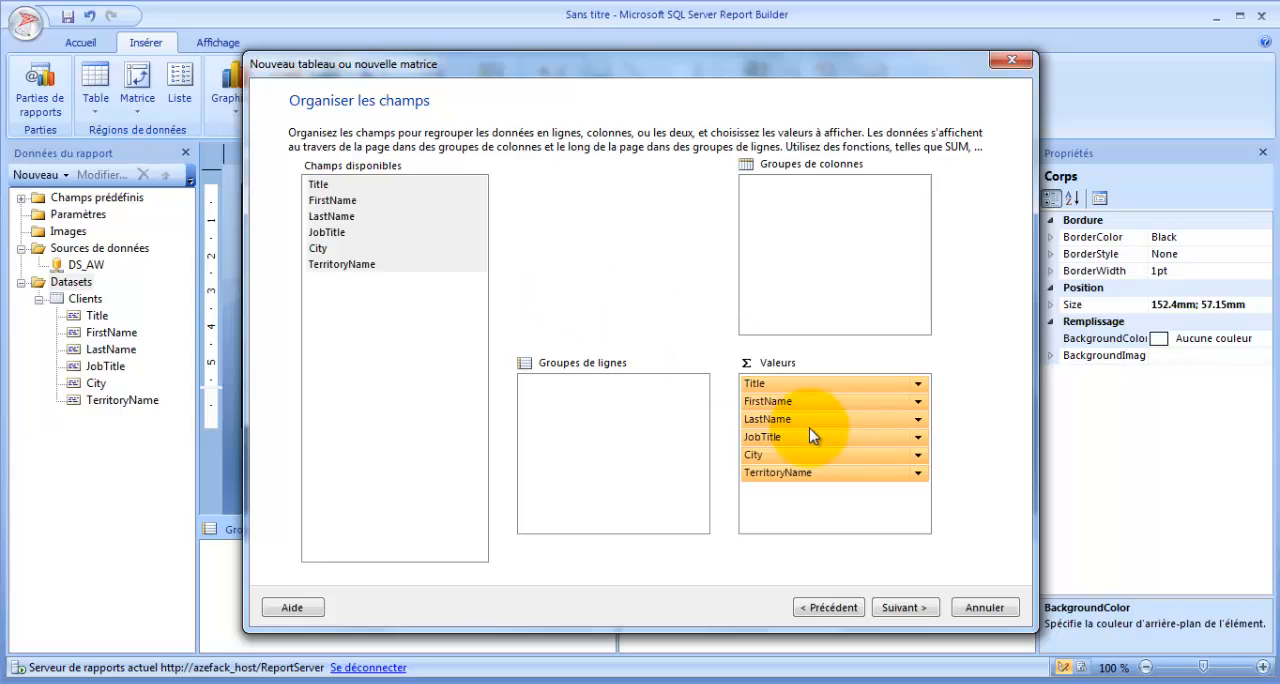
pyautogui.click(905, 607)
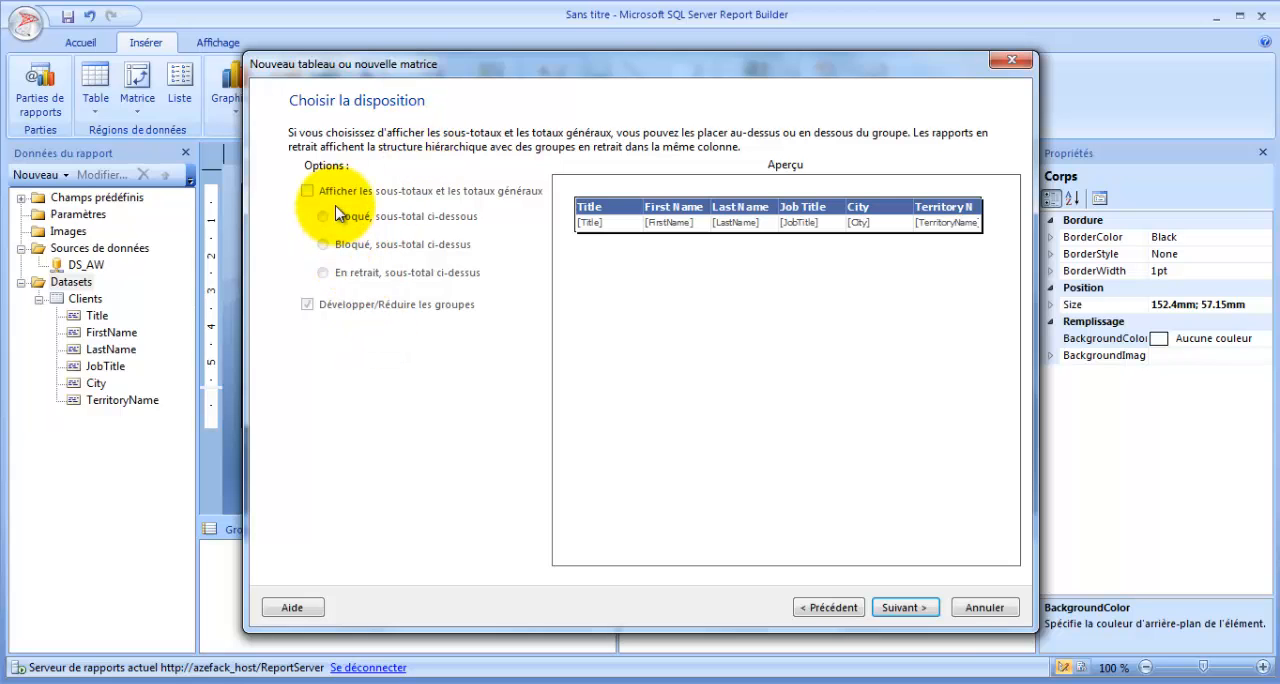
# - Accept the default layout, preview the available styles, choose Générique and finish the table wizard
pyautogui.click(903, 607)
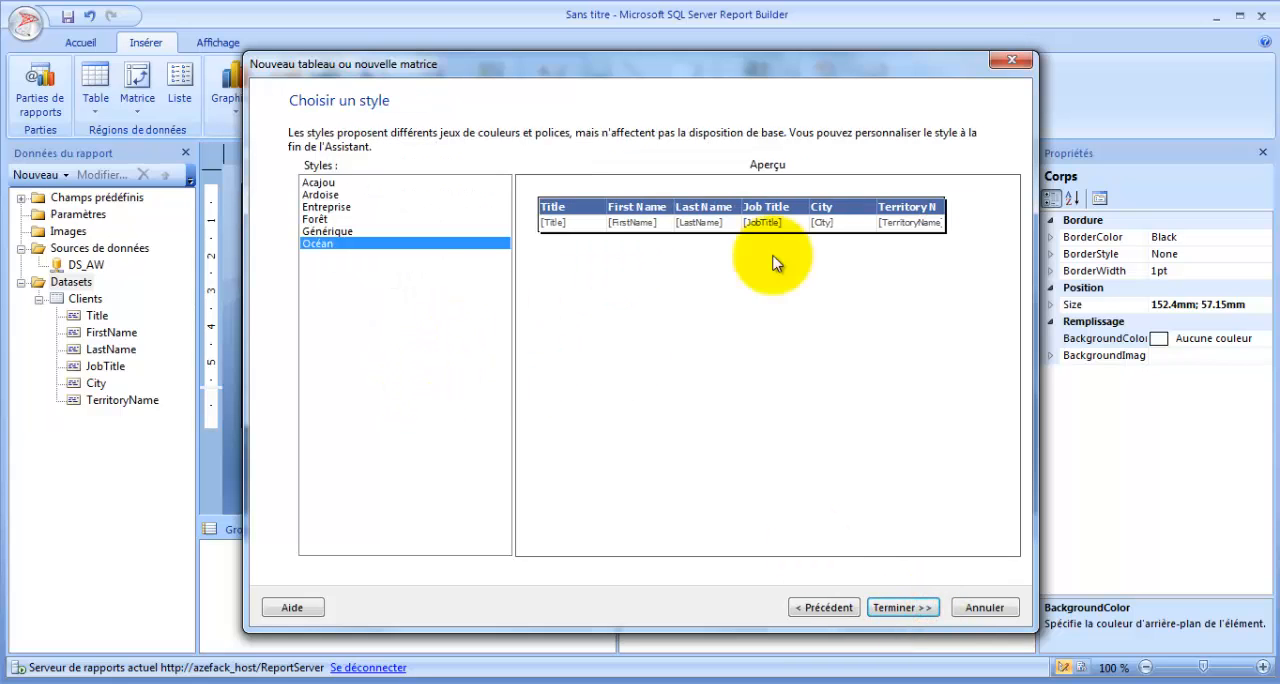
pyautogui.click(332, 182)
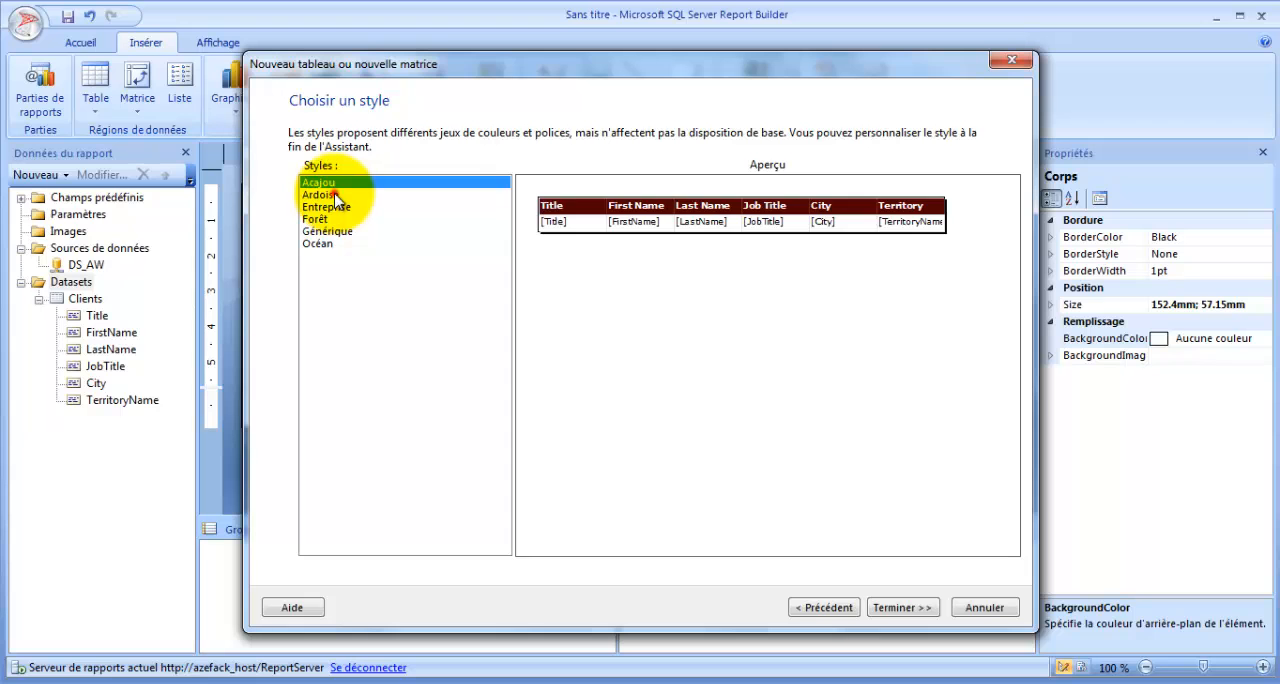
pyautogui.click(333, 195)
pyautogui.click(328, 207)
pyautogui.click(322, 219)
pyautogui.click(340, 232)
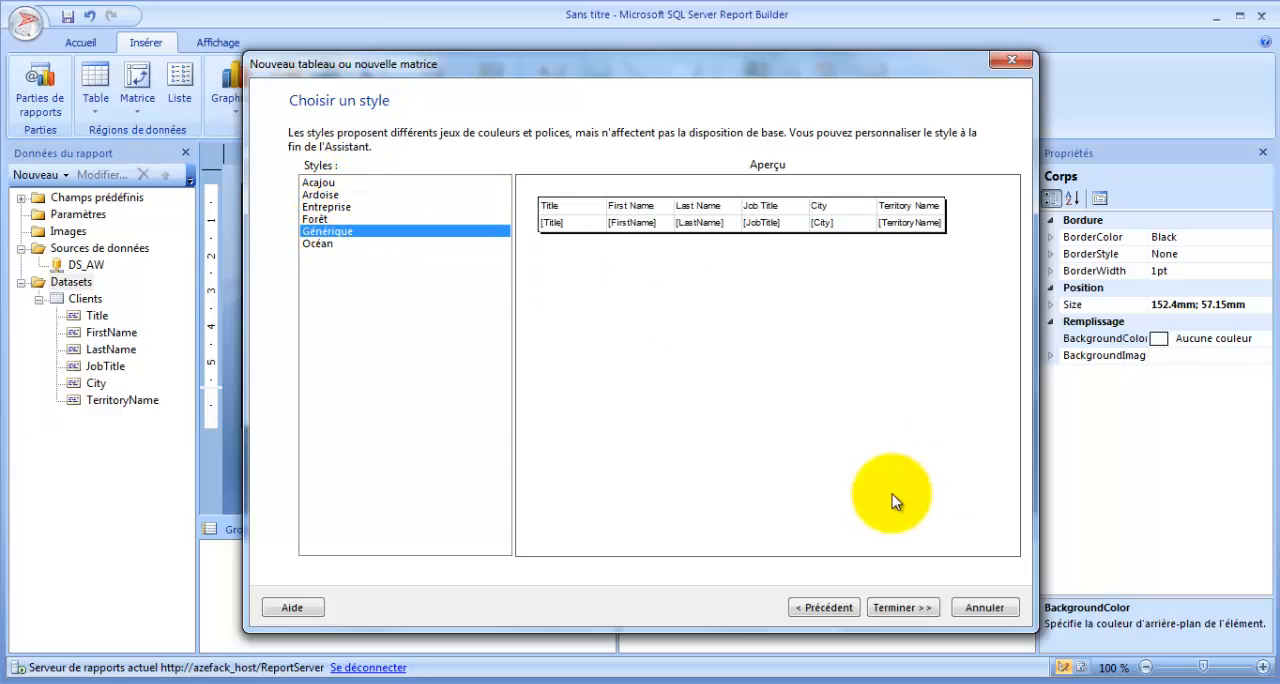
pyautogui.click(903, 607)
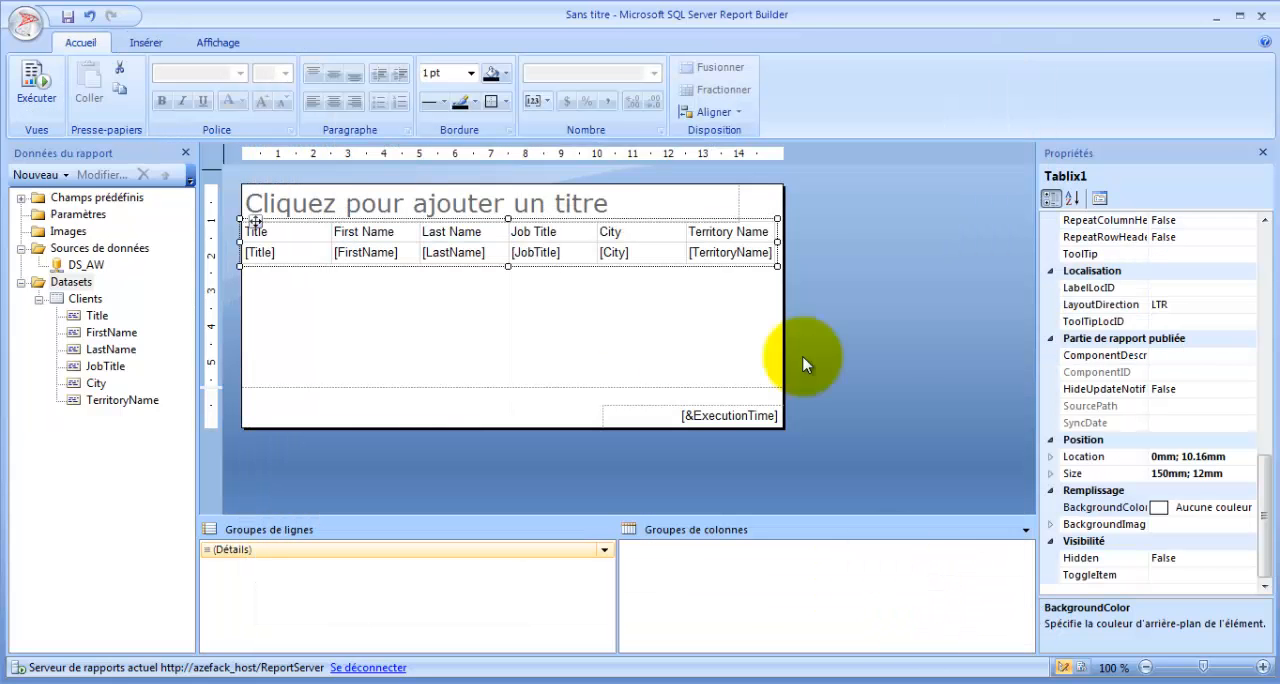
# - Narrow the table to about 140 mm and move it down to about 18 mm from the top of the report body
pyautogui.moveTo(777, 242); pyautogui.dragTo(741, 243)
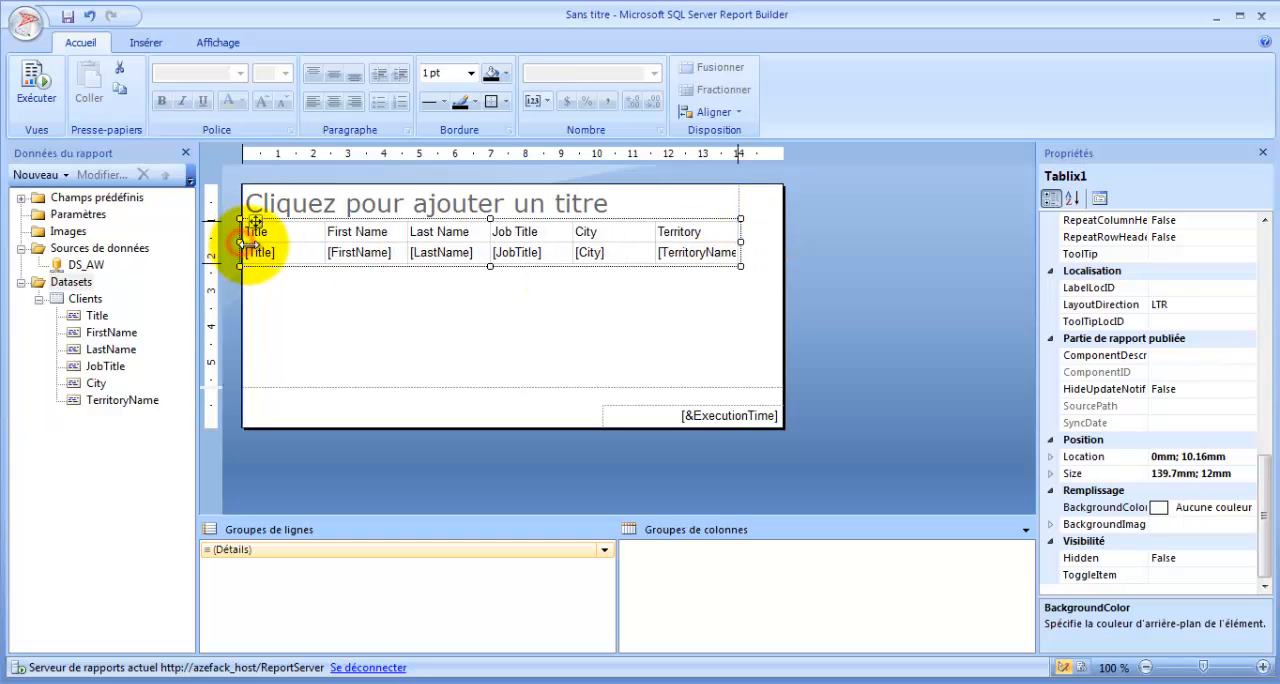
pyautogui.moveTo(254, 224); pyautogui.dragTo(257, 260)
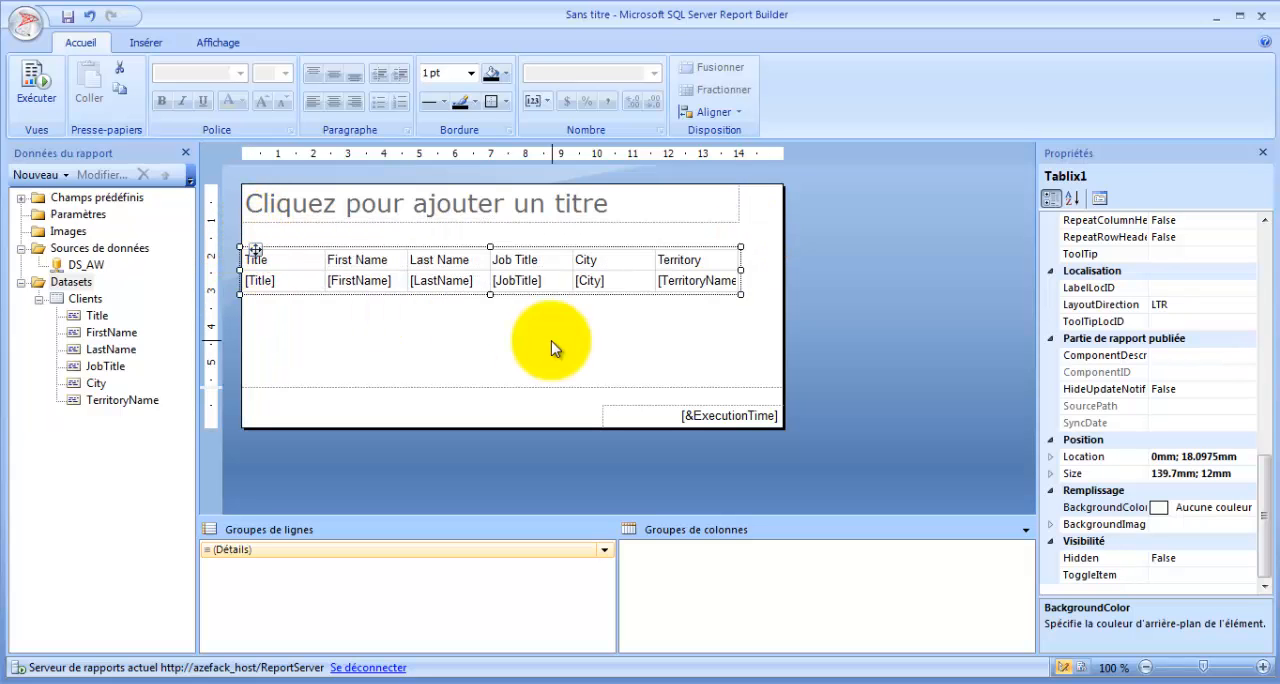
pyautogui.click(540, 340)
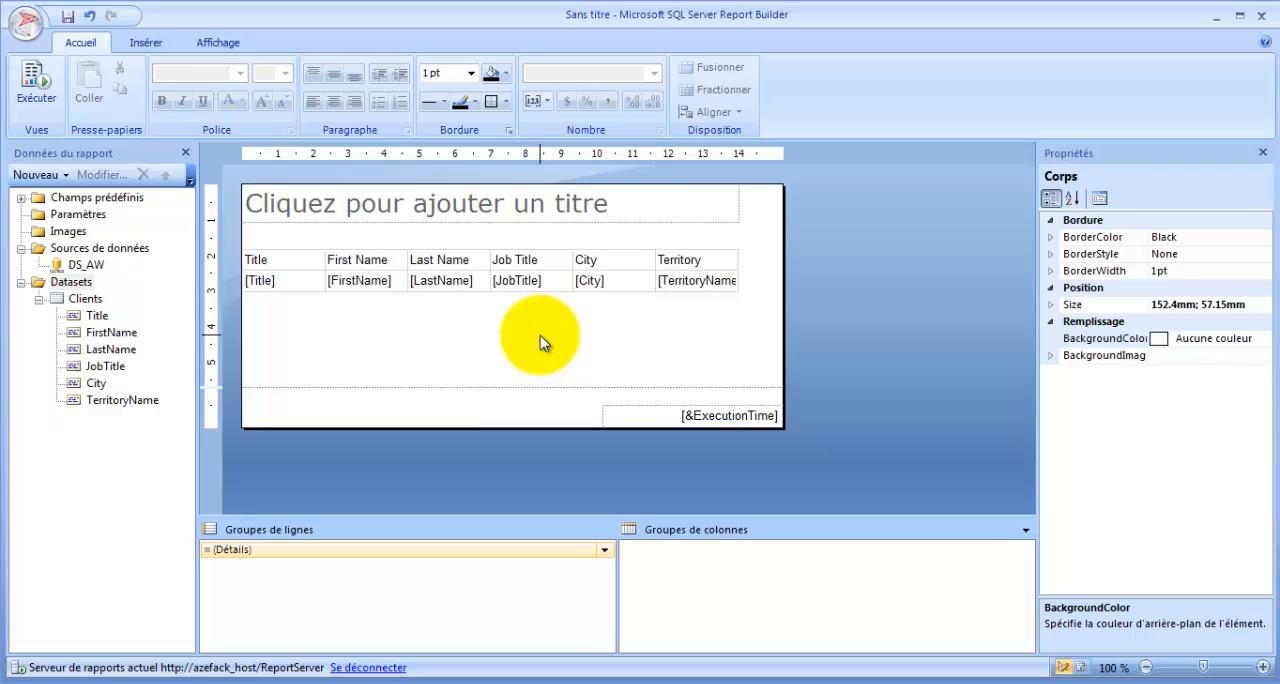
# - Enter "Liste des Clients" as the report title
pyautogui.click(466, 204)
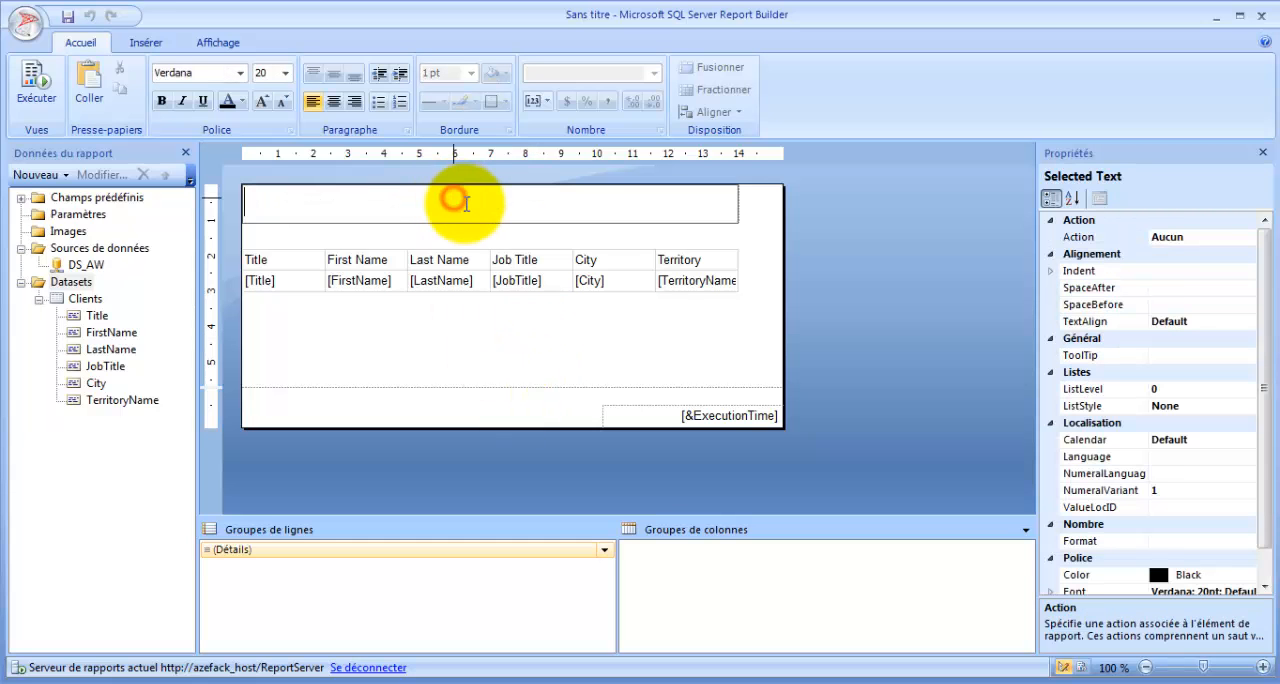
pyautogui.write('Liste des Clients')
pyautogui.click(508, 336)
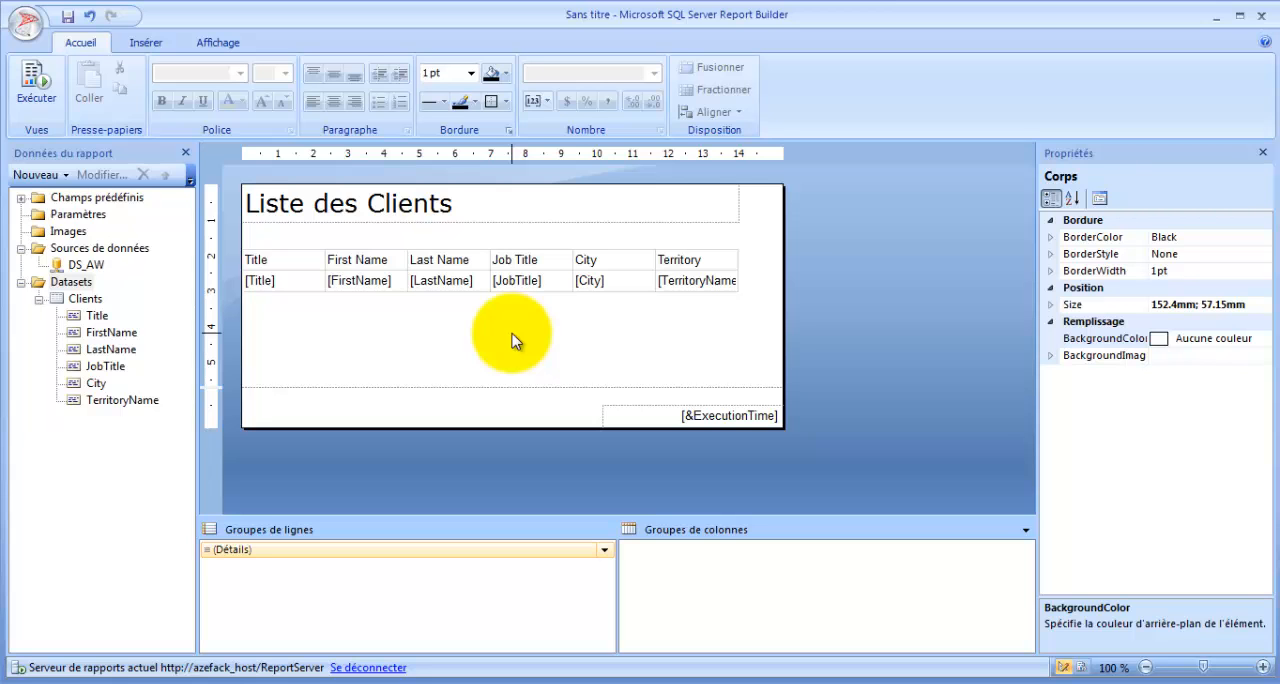
# - Set the background color of the table's header row to CornflowerBlue
pyautogui.click(365, 260)
pyautogui.click(233, 266)
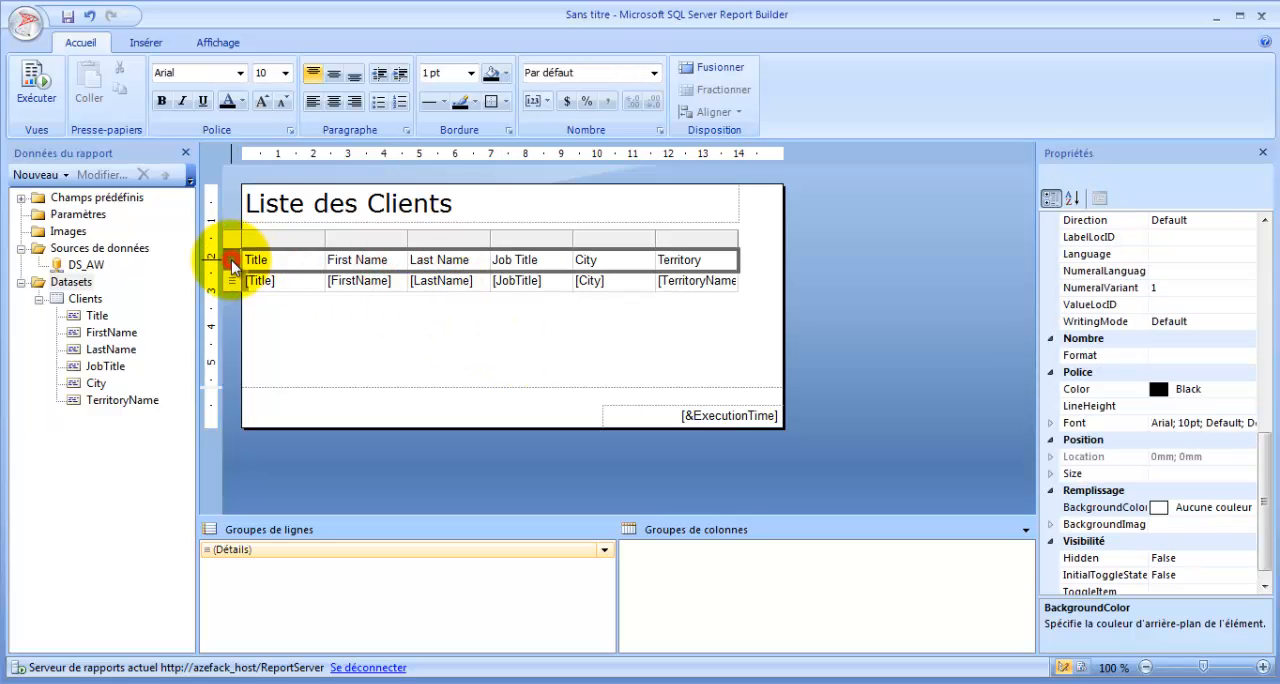
pyautogui.scroll(-1, 1268, 497)
pyautogui.click(1248, 490)
pyautogui.click(1248, 490)
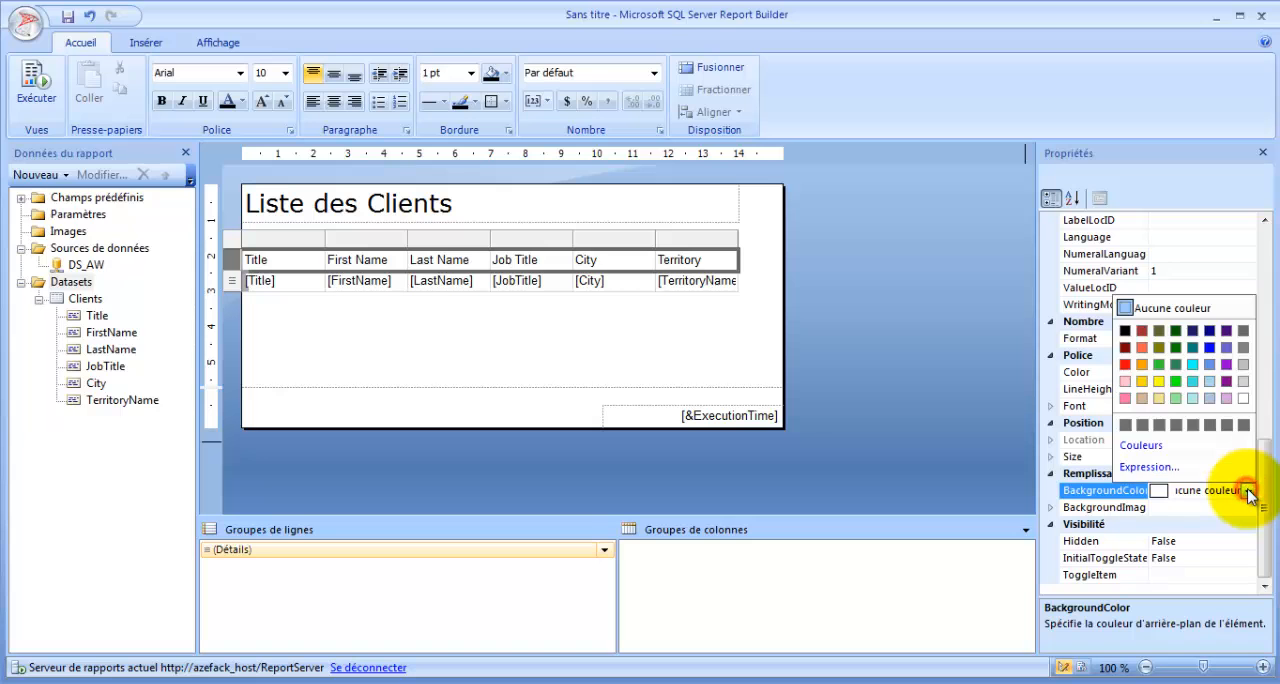
pyautogui.click(1209, 364)
pyautogui.click(240, 266)
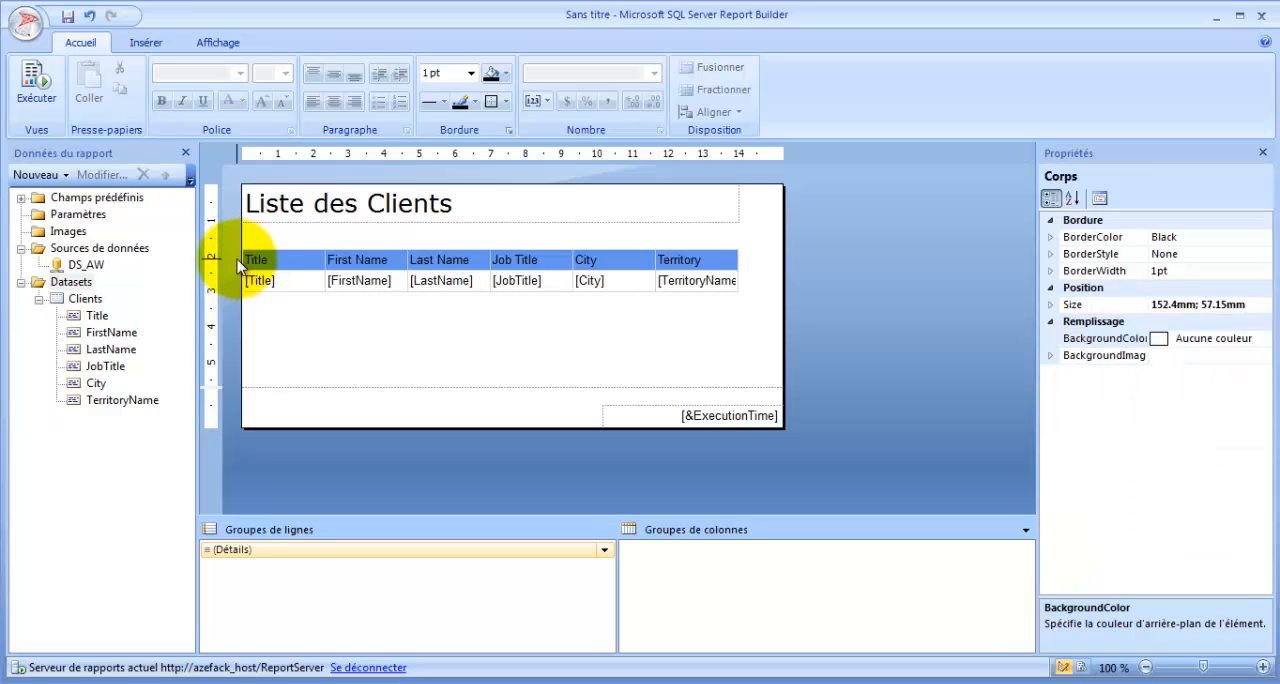
# - Make the text of the whole table header row bold
pyautogui.click(280, 264)
pyautogui.click(232, 264)
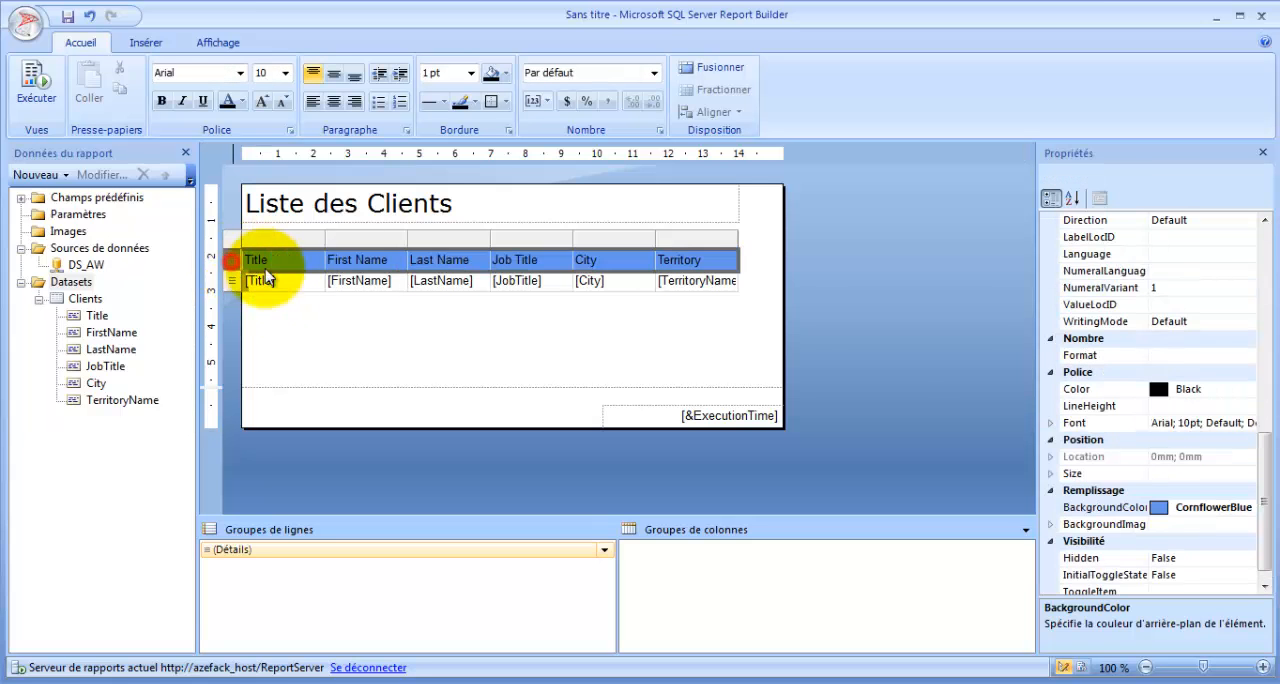
pyautogui.click(161, 101)
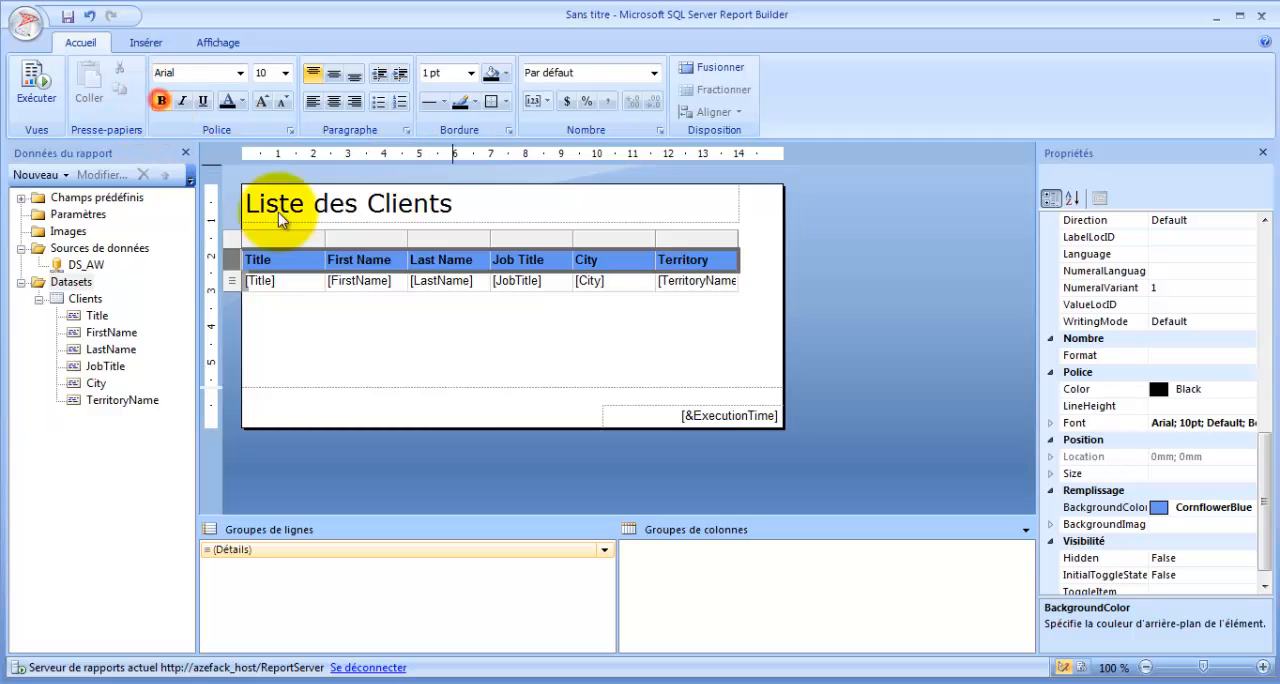
pyautogui.click(383, 334)
# - Shrink the title text box to about 75 mm wide and place it about 3.1 cm from the body's left edge
pyautogui.click(471, 207)
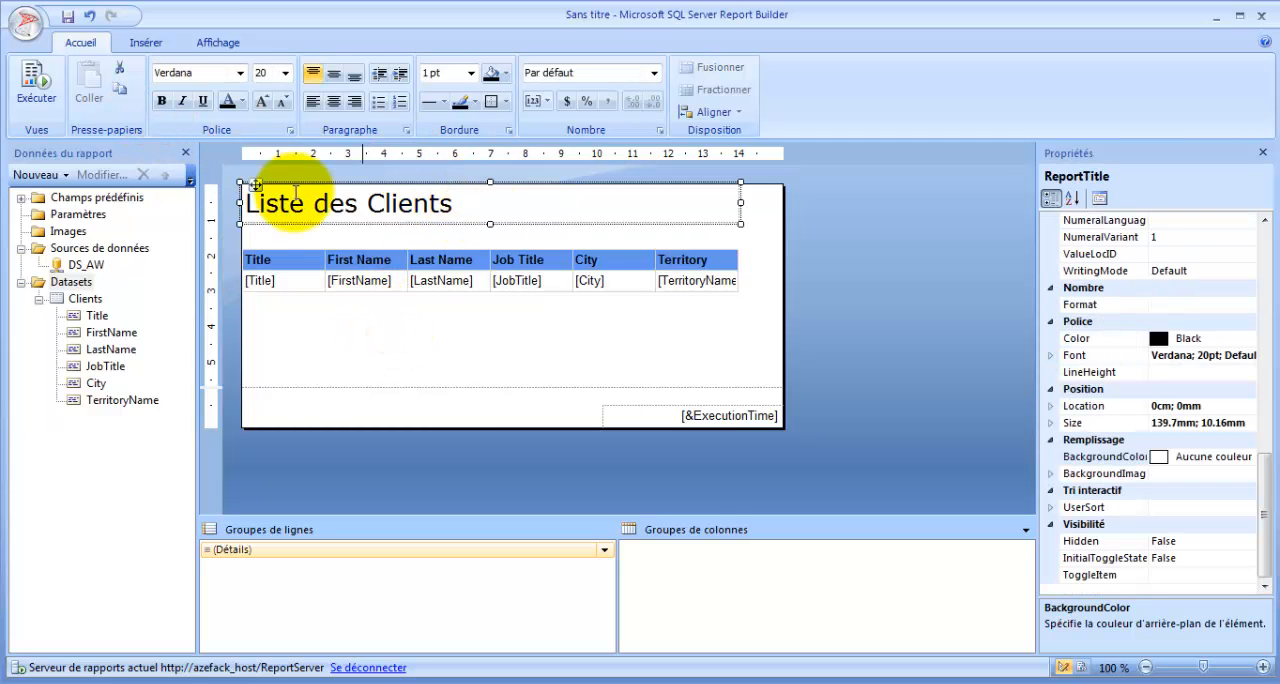
pyautogui.moveTo(238, 202); pyautogui.dragTo(323, 203)
pyautogui.moveTo(740, 202); pyautogui.dragTo(593, 203)
pyautogui.moveTo(334, 187); pyautogui.dragTo(360, 187)
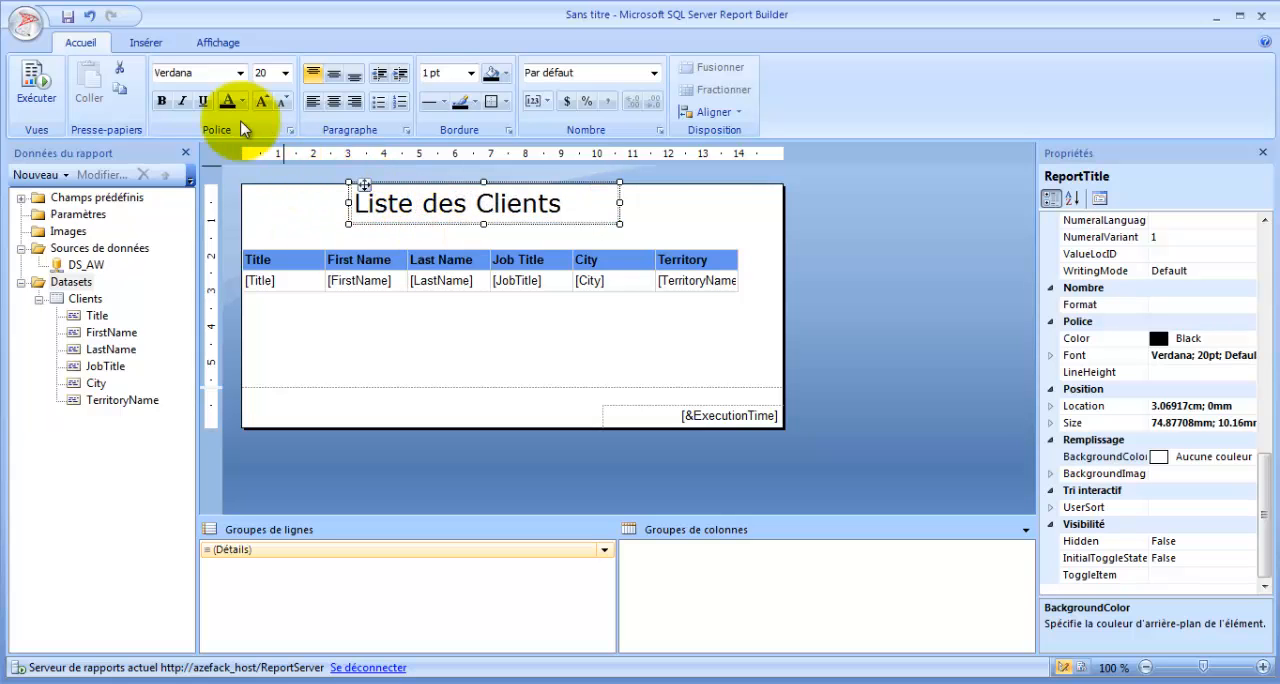
# - Set the report title's font to Times New Roman at size 24
pyautogui.click(285, 73)
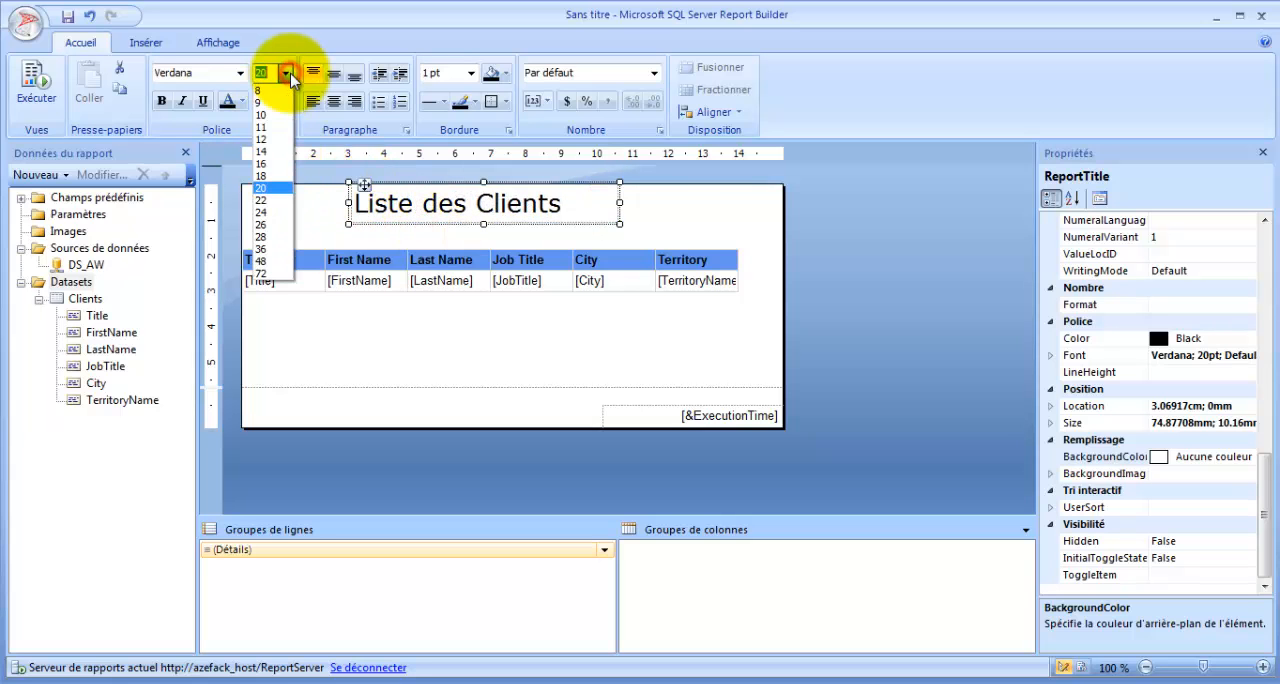
pyautogui.click(274, 212)
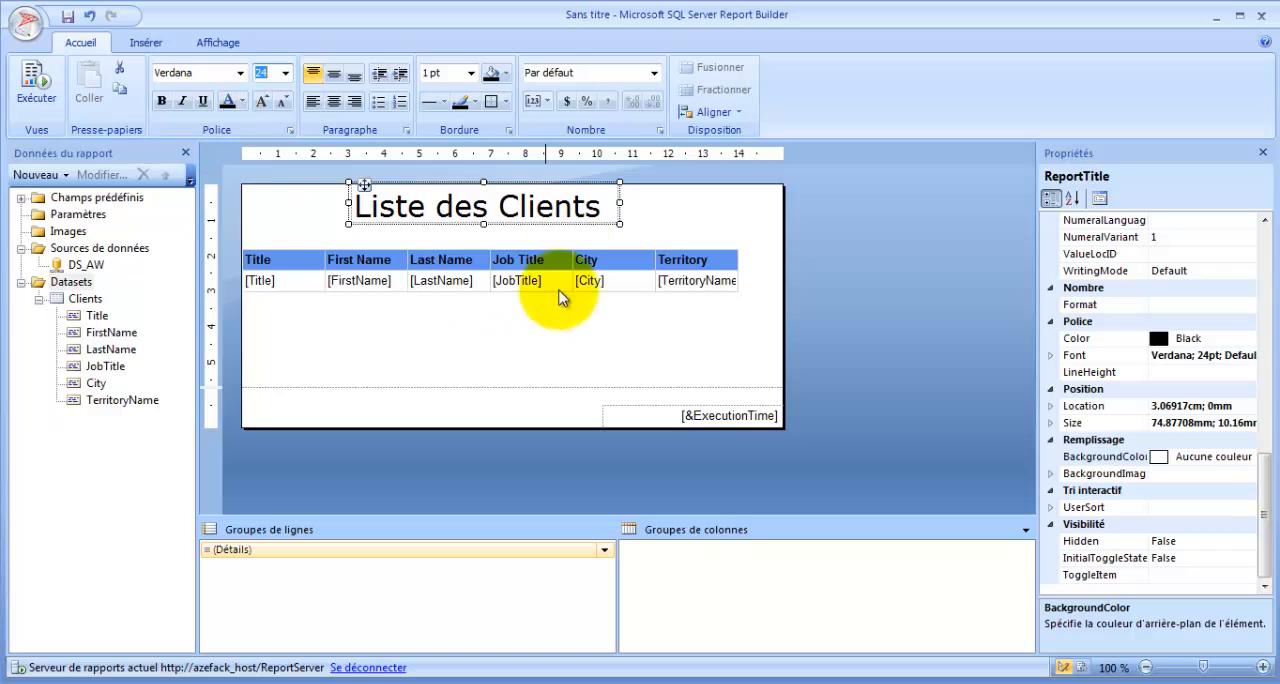
pyautogui.moveTo(603, 204); pyautogui.dragTo(232, 199)
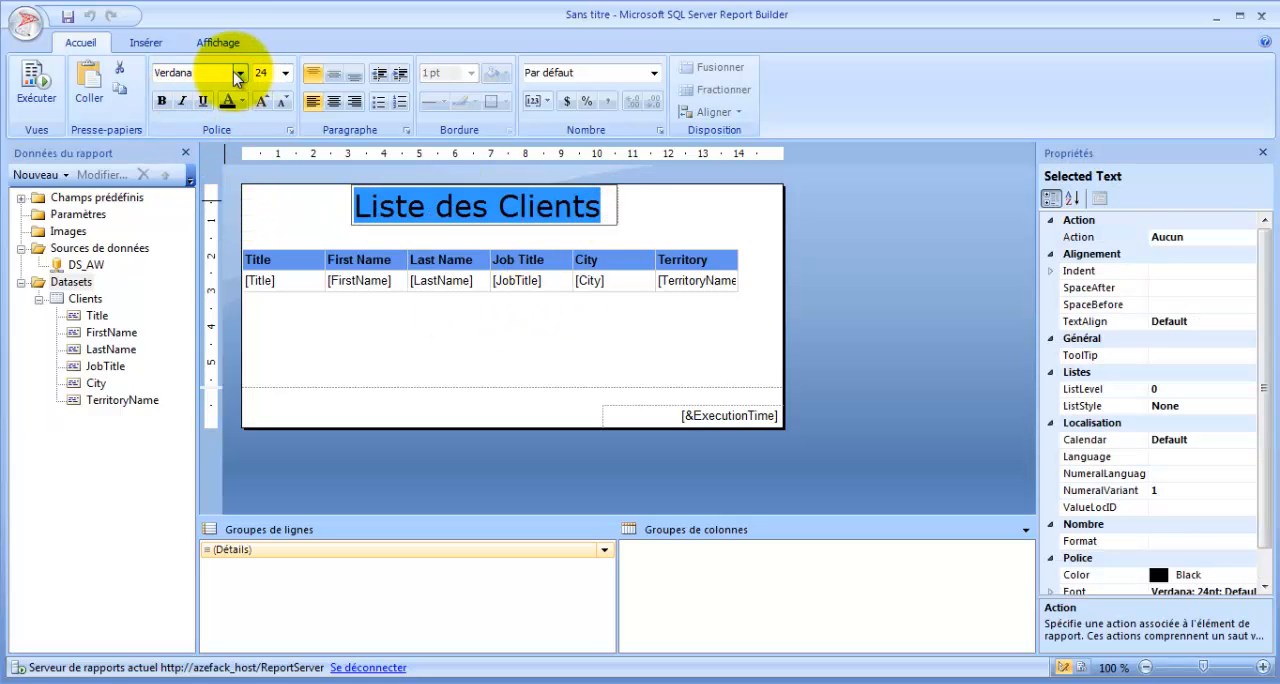
pyautogui.click(224, 71)
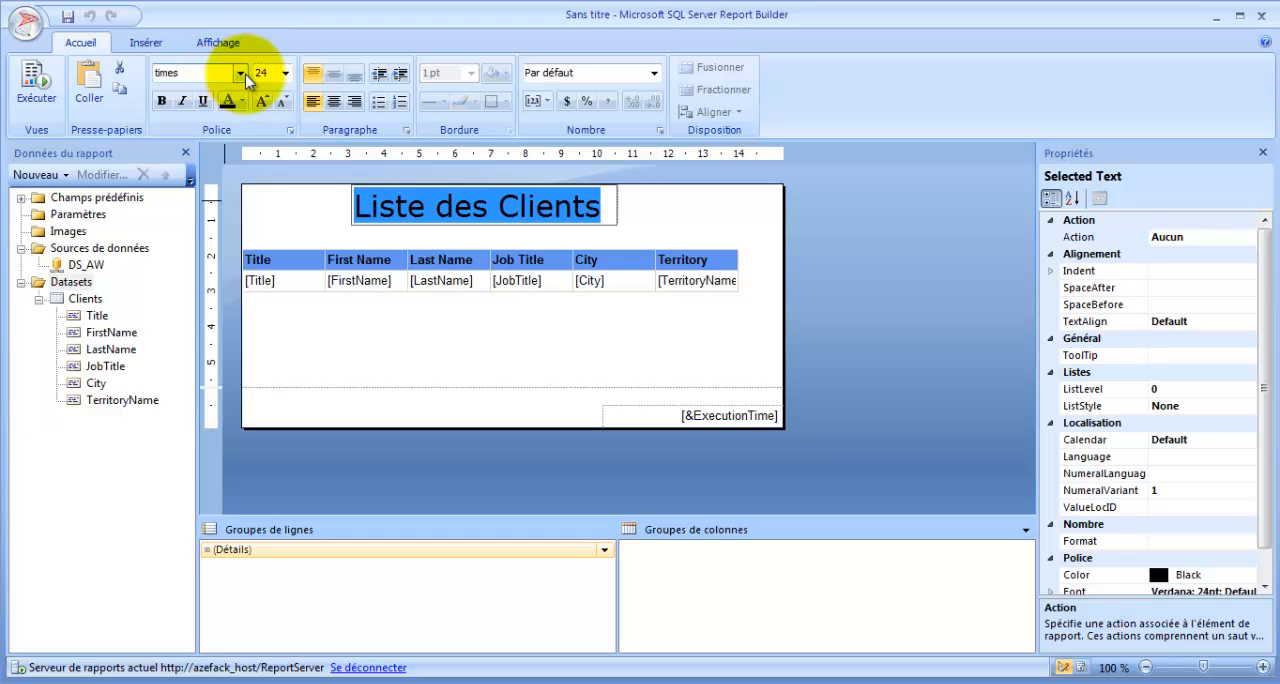
pyautogui.click(240, 73)
pyautogui.click(209, 188)
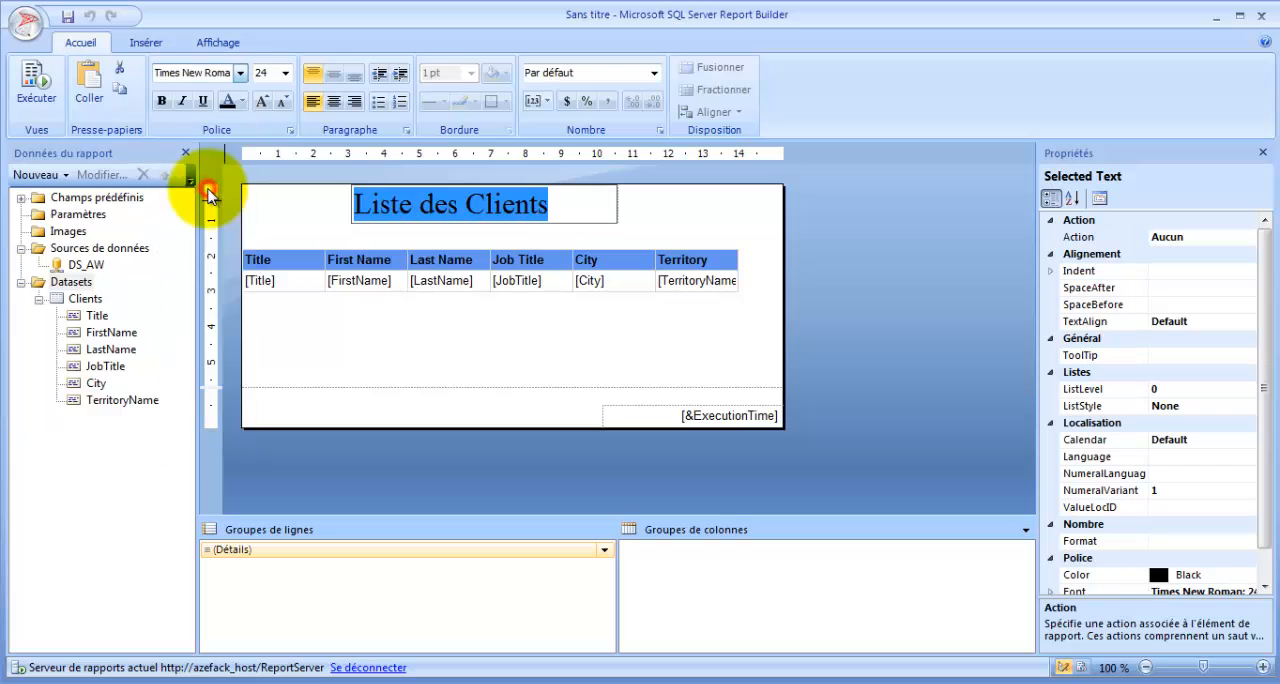
pyautogui.click(510, 338)
# - Shift the title box slightly to the right and center the title text within it
pyautogui.moveTo(558, 205); pyautogui.dragTo(365, 205)
pyautogui.click(563, 200)
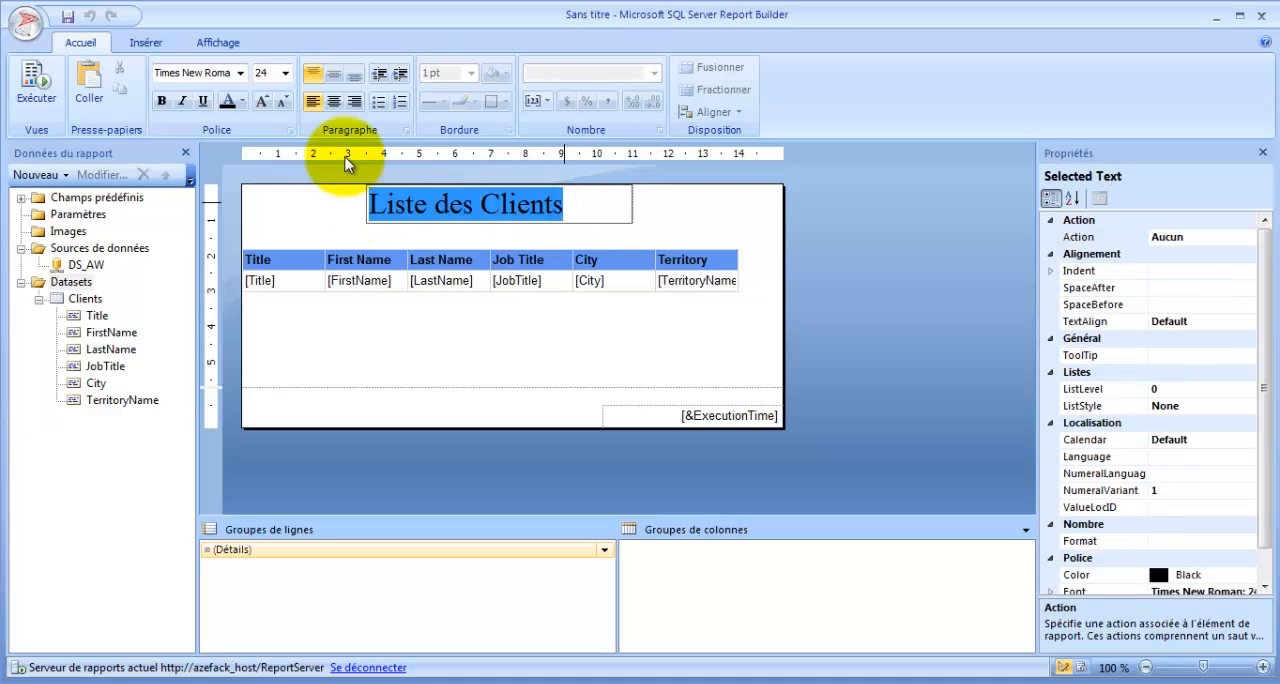
pyautogui.click(333, 101)
pyautogui.click(479, 329)
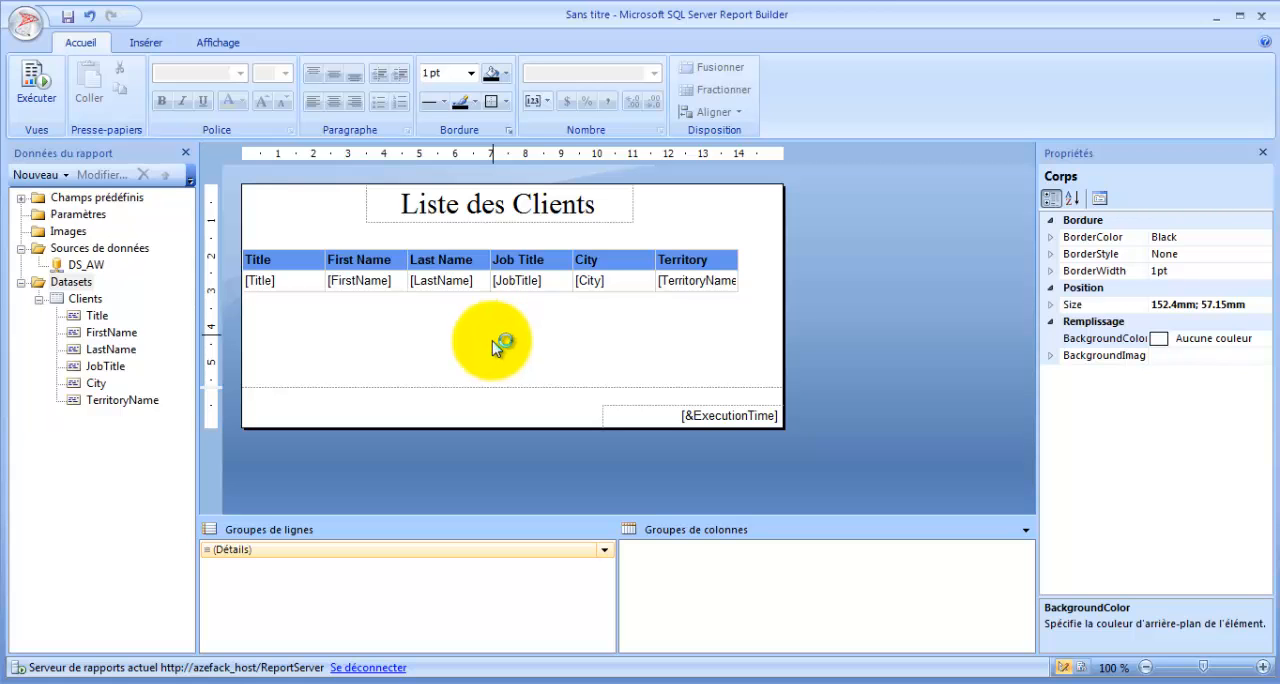
# - Run the report, look through its rows to check the column widths, and return to design view
pyautogui.click(40, 82)
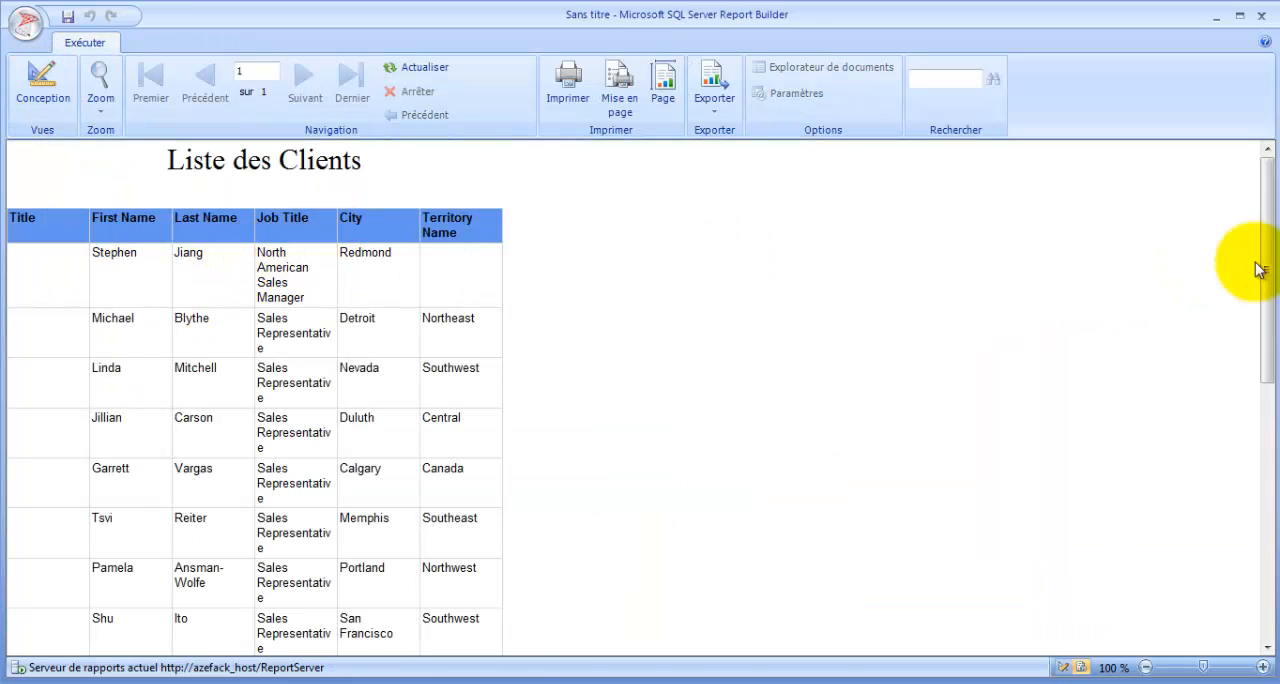
pyautogui.moveTo(1260, 237); pyautogui.dragTo(1266, 494)
pyautogui.click(1275, 290)
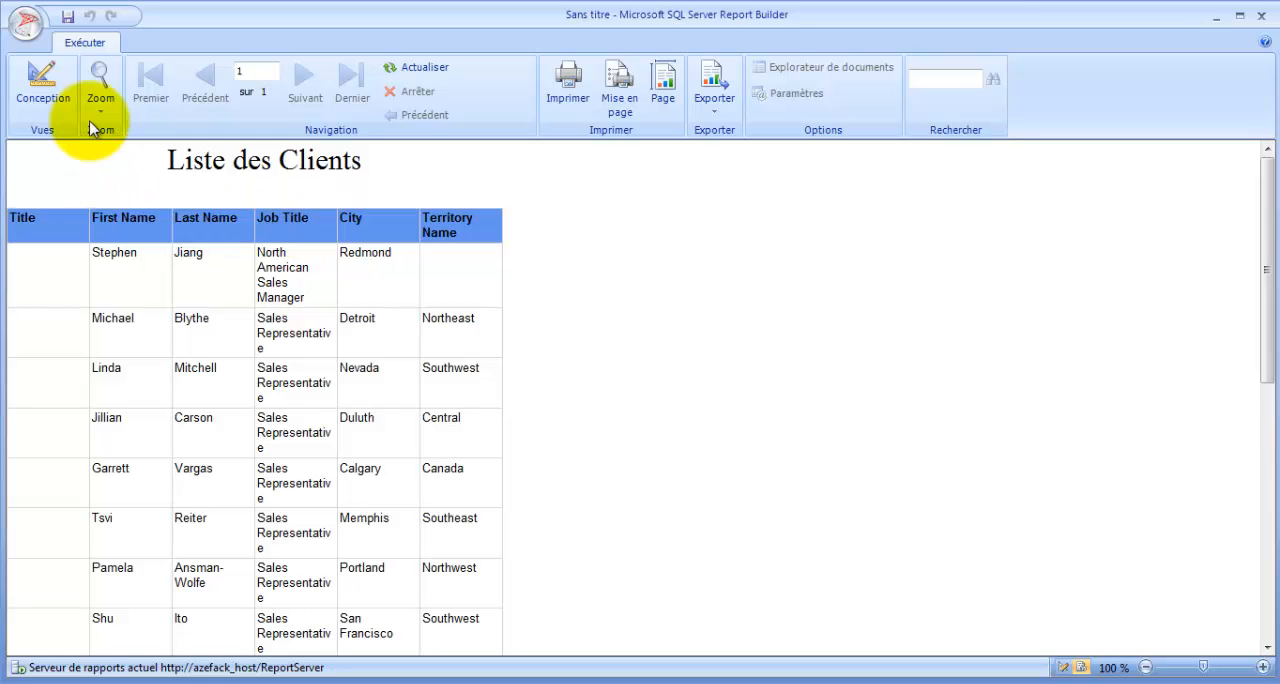
pyautogui.click(42, 85)
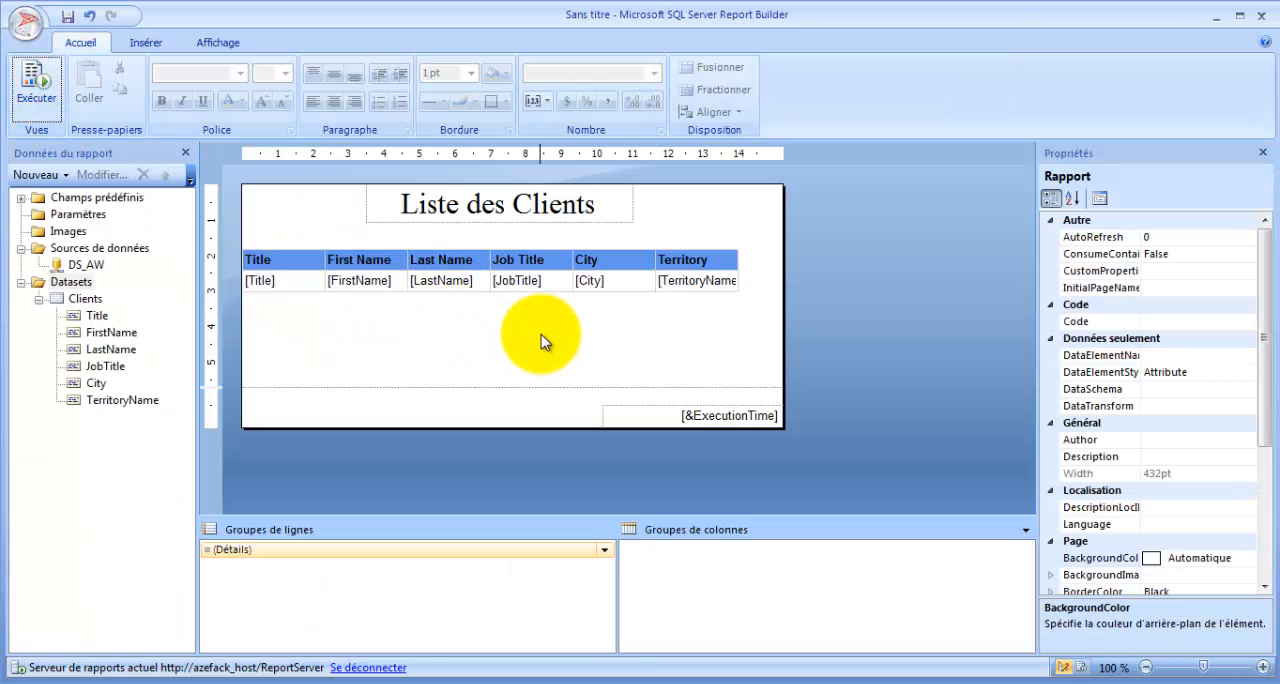
# - Widen the Job Title column and narrow the Territory Name column to about 19 mm
pyautogui.click(571, 255)
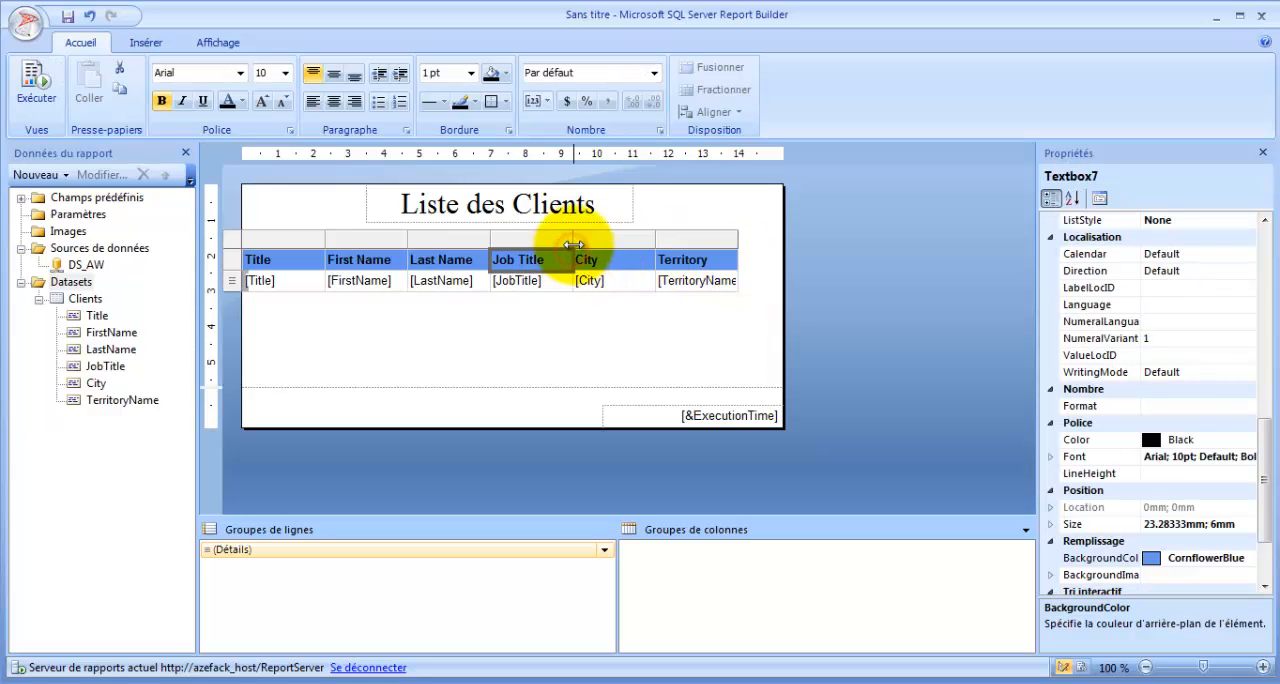
pyautogui.click(571, 240)
pyautogui.moveTo(571, 240); pyautogui.dragTo(632, 244)
pyautogui.moveTo(789, 238); pyautogui.dragTo(783, 242)
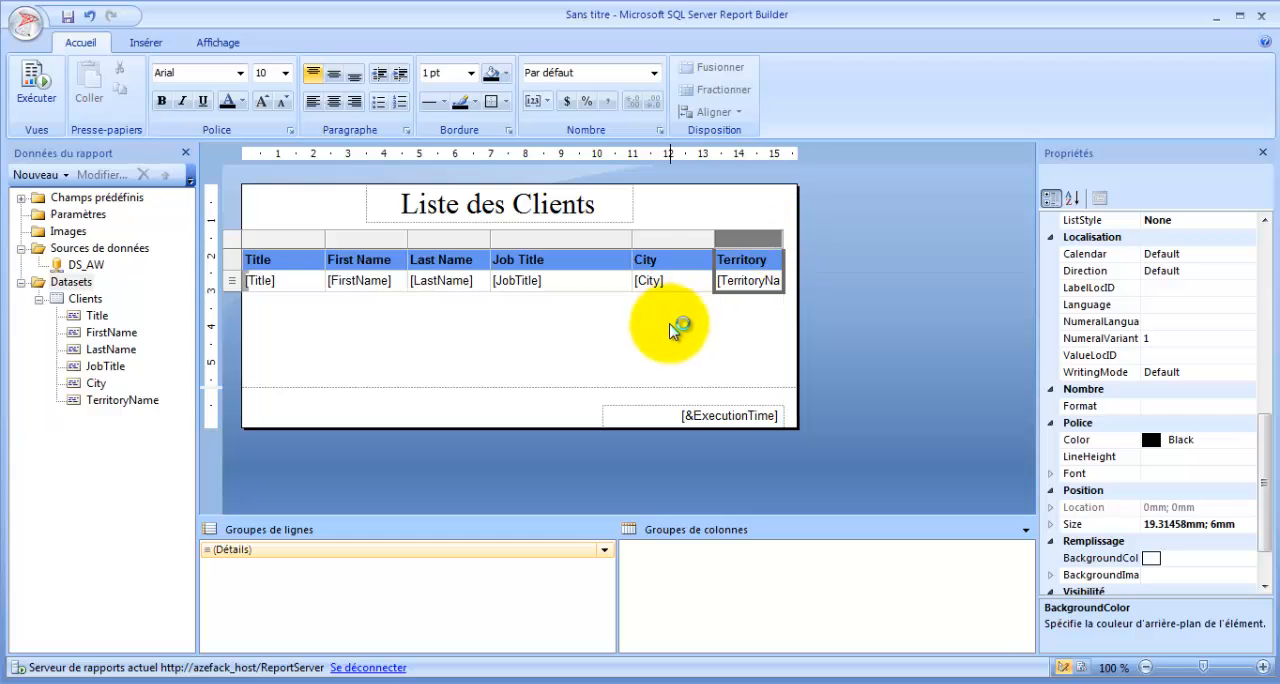
pyautogui.click(666, 329)
# - Run the report again and look through the client list to check the new column widths
pyautogui.click(35, 86)
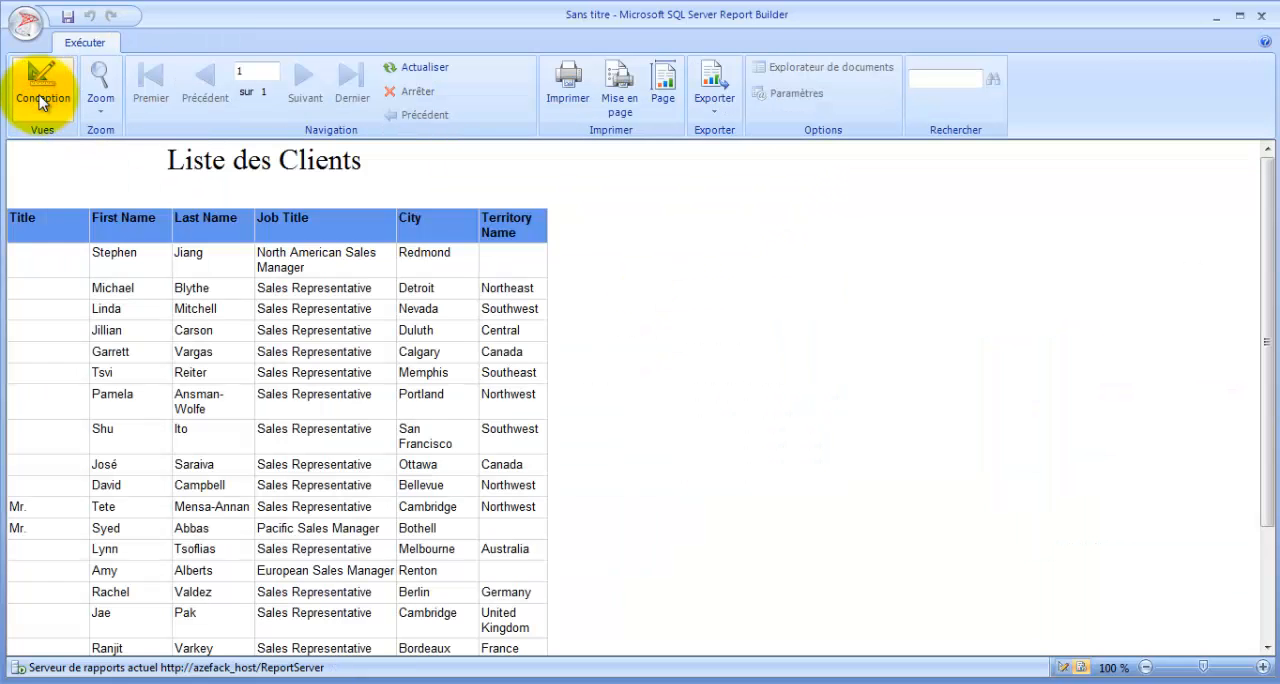
pyautogui.click(22, 212)
pyautogui.scroll(-3, 414, 390)
pyautogui.scroll(2, 415, 405)
pyautogui.scroll(1, 410, 407)
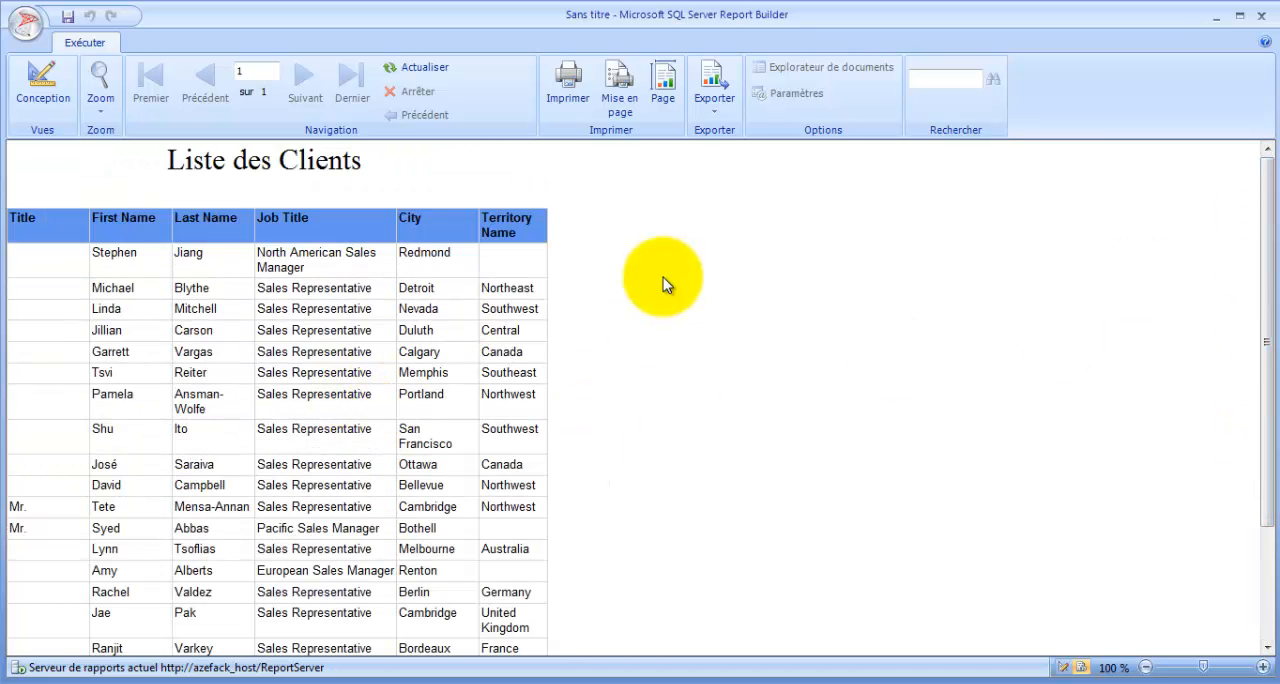
# - Look over the available export formats for the report, then return to design view
pyautogui.click(714, 108)
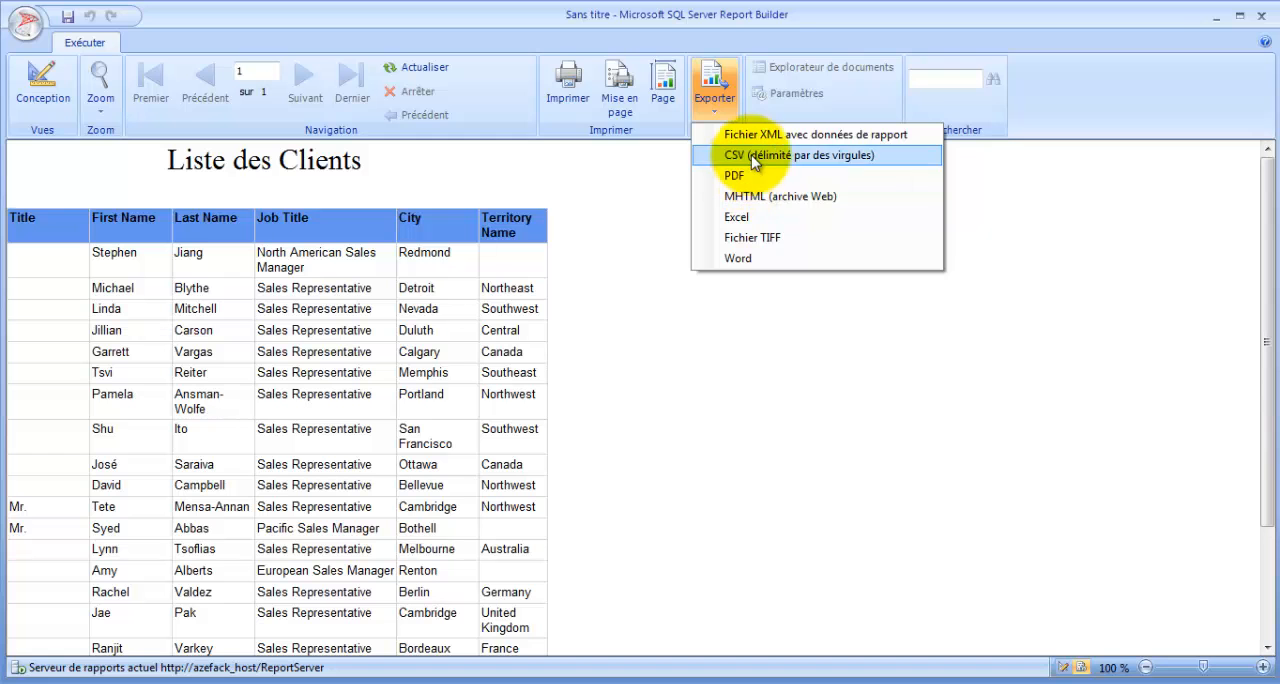
pyautogui.click(704, 366)
pyautogui.click(42, 85)
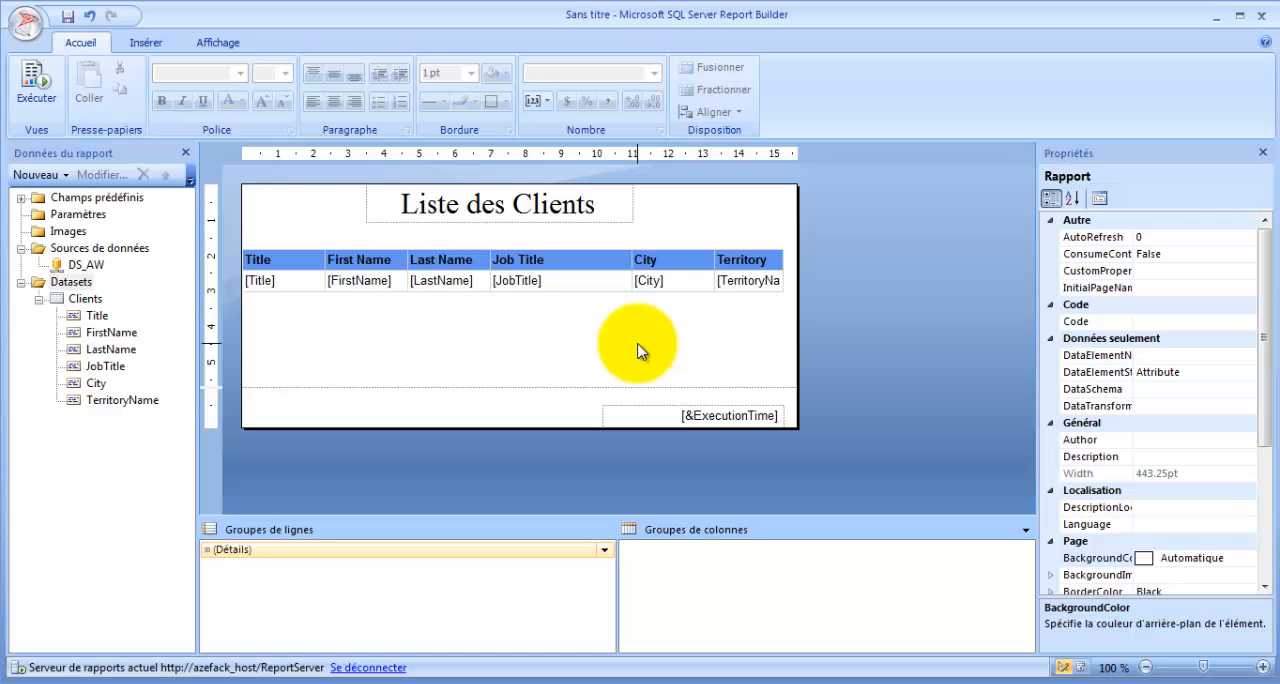
# - Save the report as Clients.rdl in the root folder of the report server
pyautogui.click(26, 26)
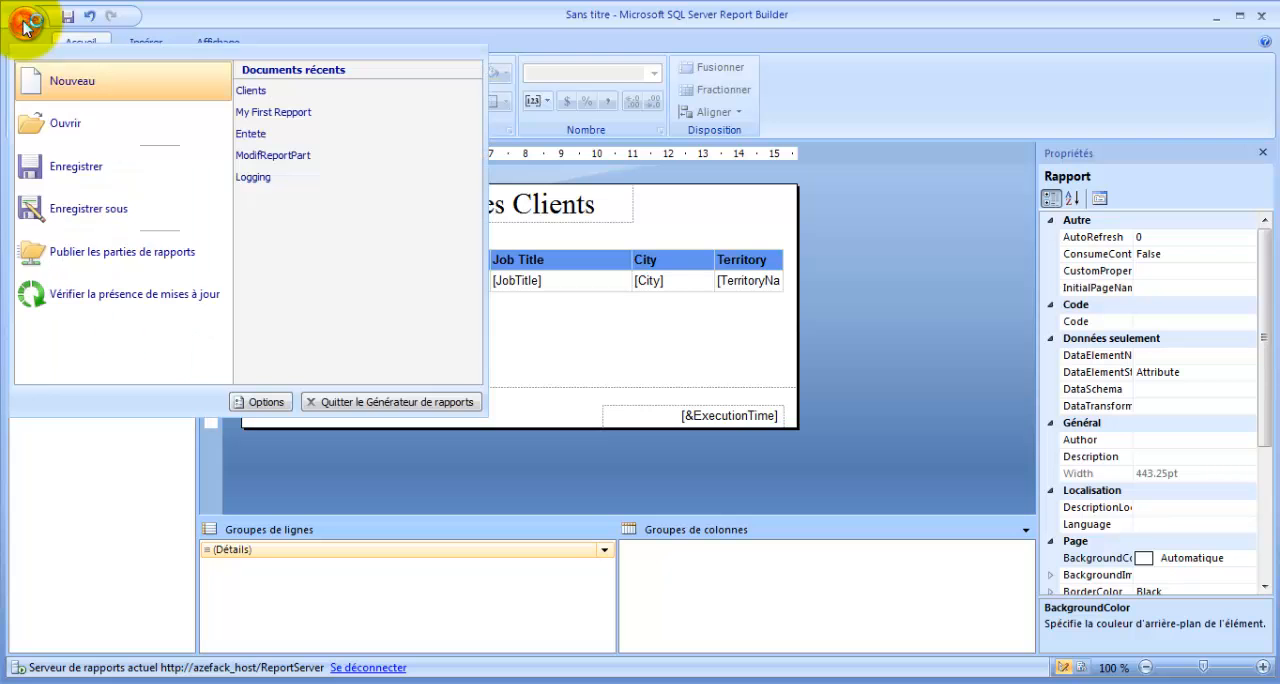
pyautogui.click(107, 210)
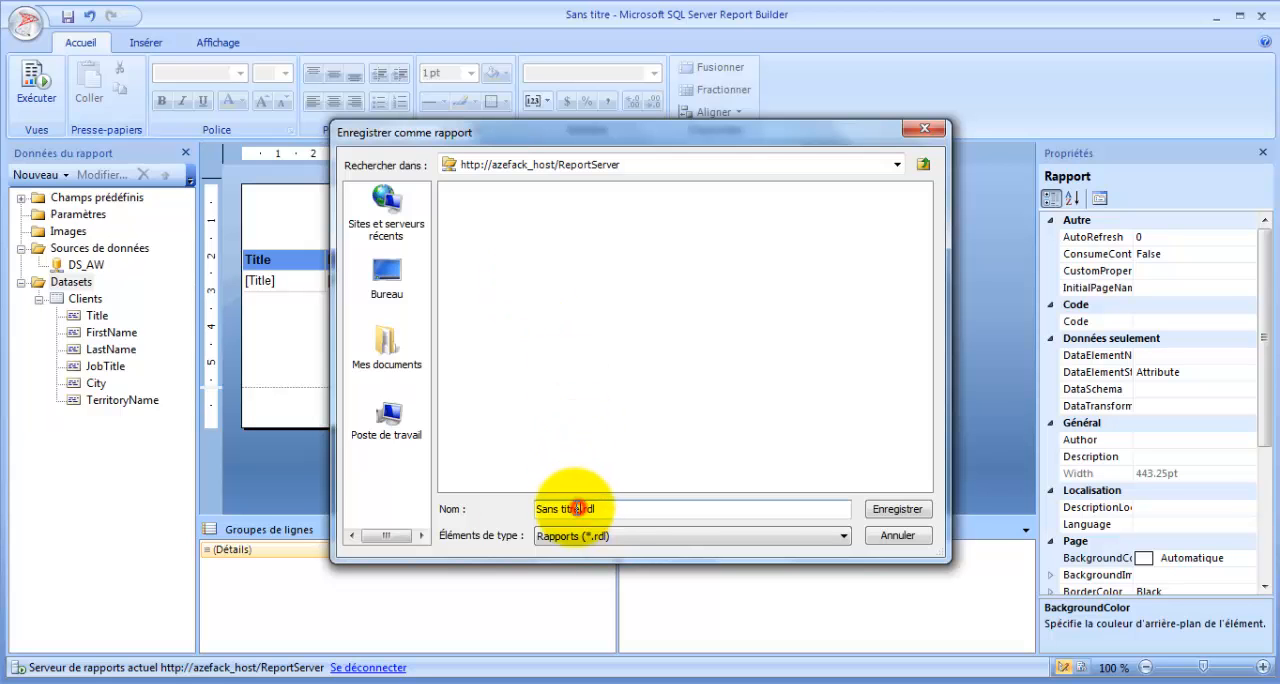
pyautogui.moveTo(580, 508); pyautogui.dragTo(479, 508)
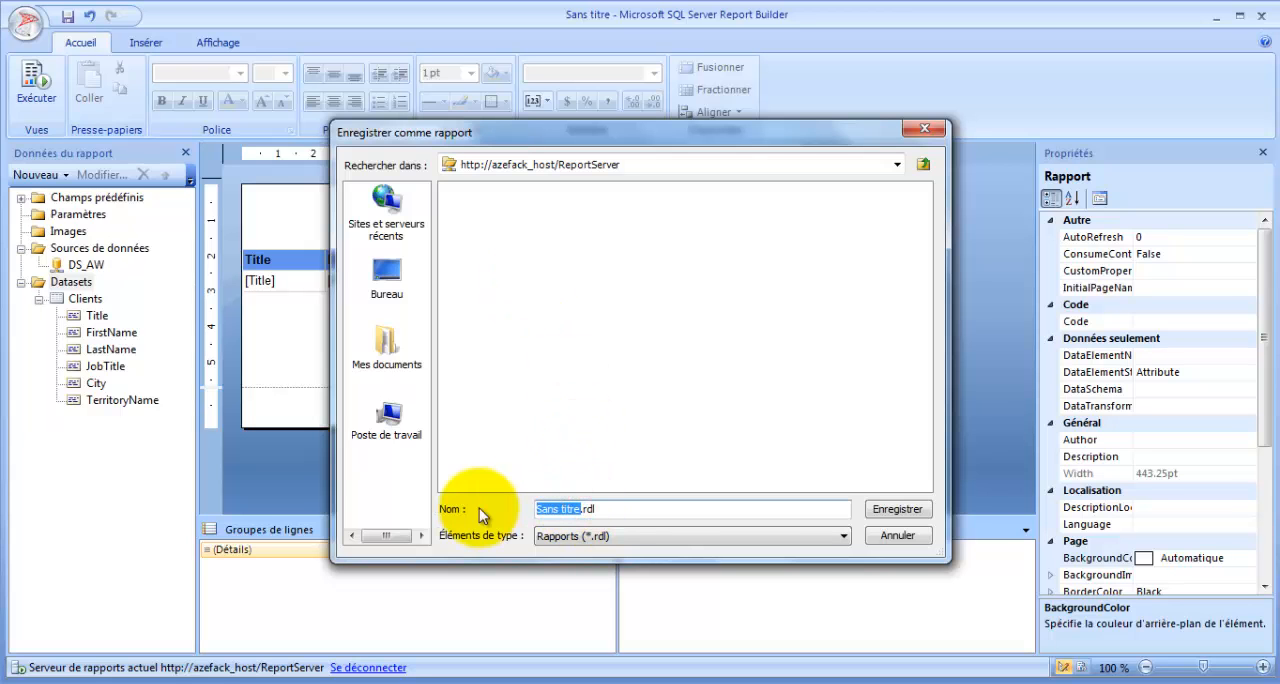
pyautogui.write('Clients')
pyautogui.moveTo(567, 508); pyautogui.dragTo(615, 508)
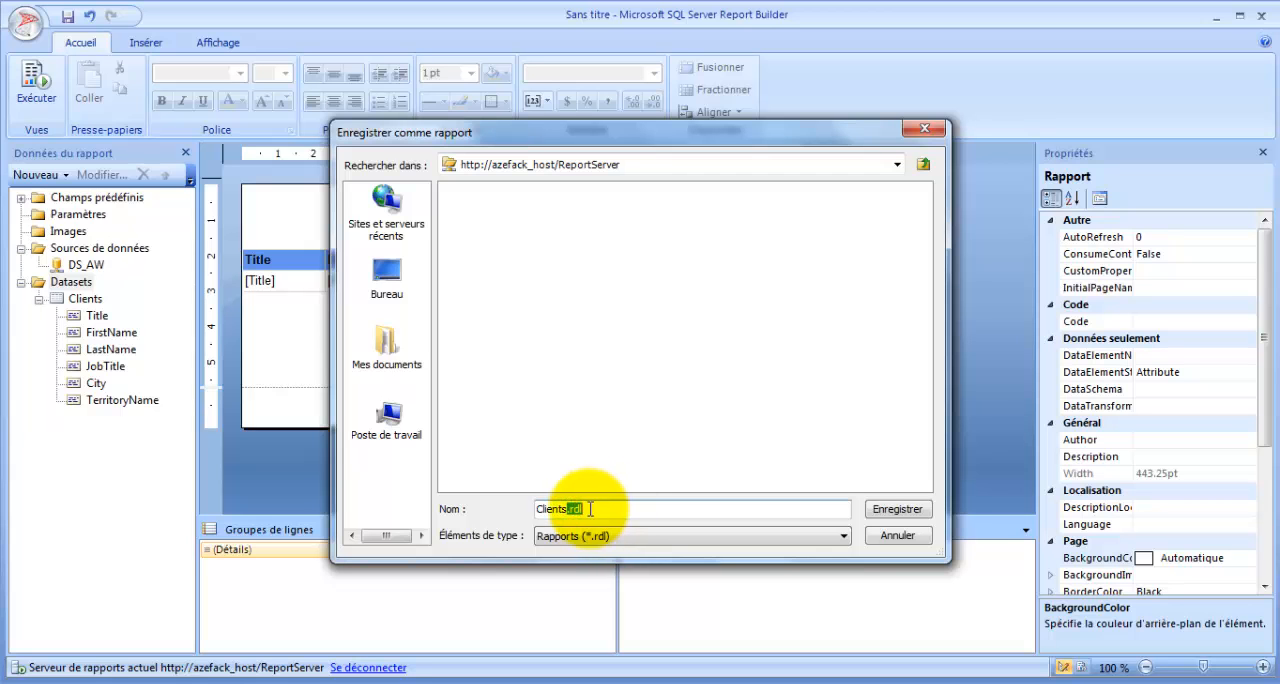
pyautogui.moveTo(571, 508); pyautogui.dragTo(602, 508)
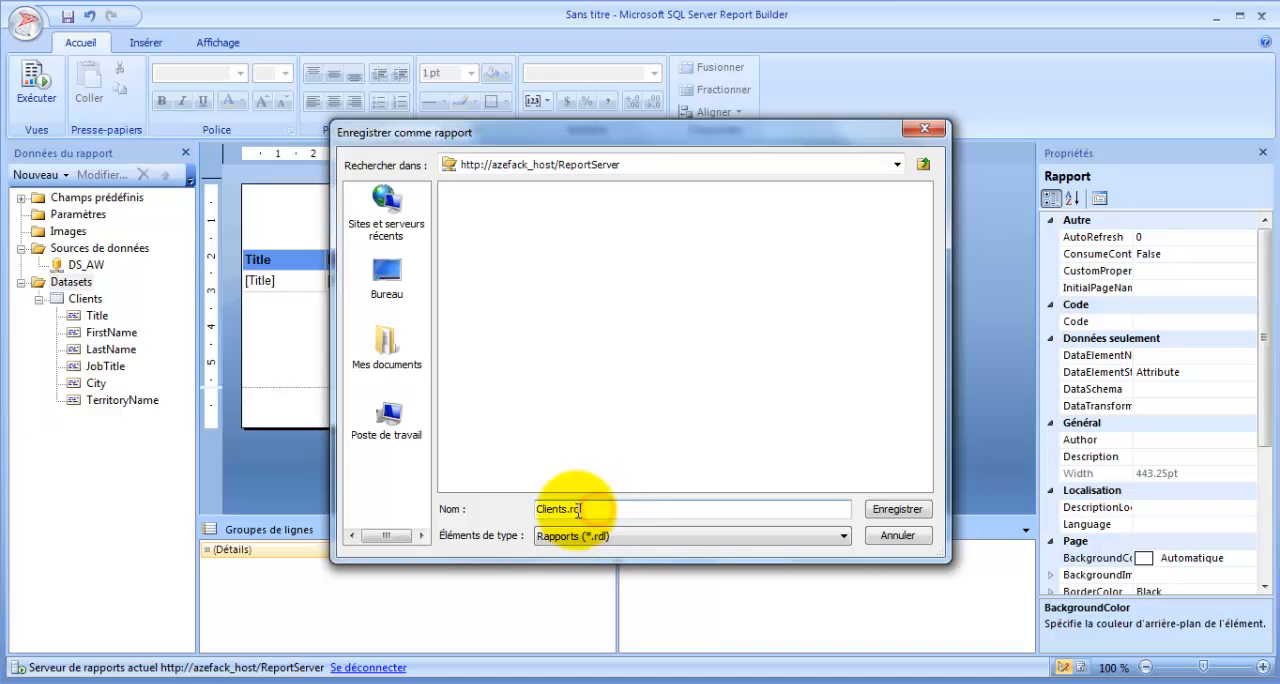
pyautogui.moveTo(571, 509); pyautogui.dragTo(589, 511)
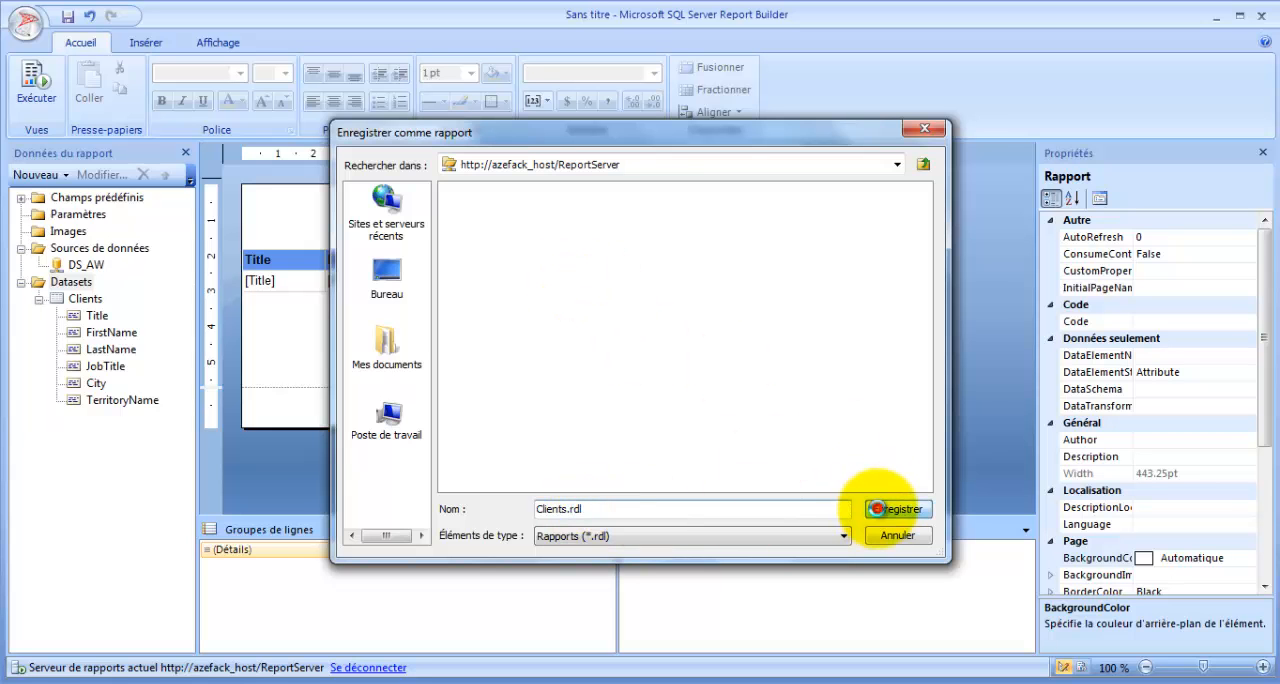
pyautogui.click(878, 509)
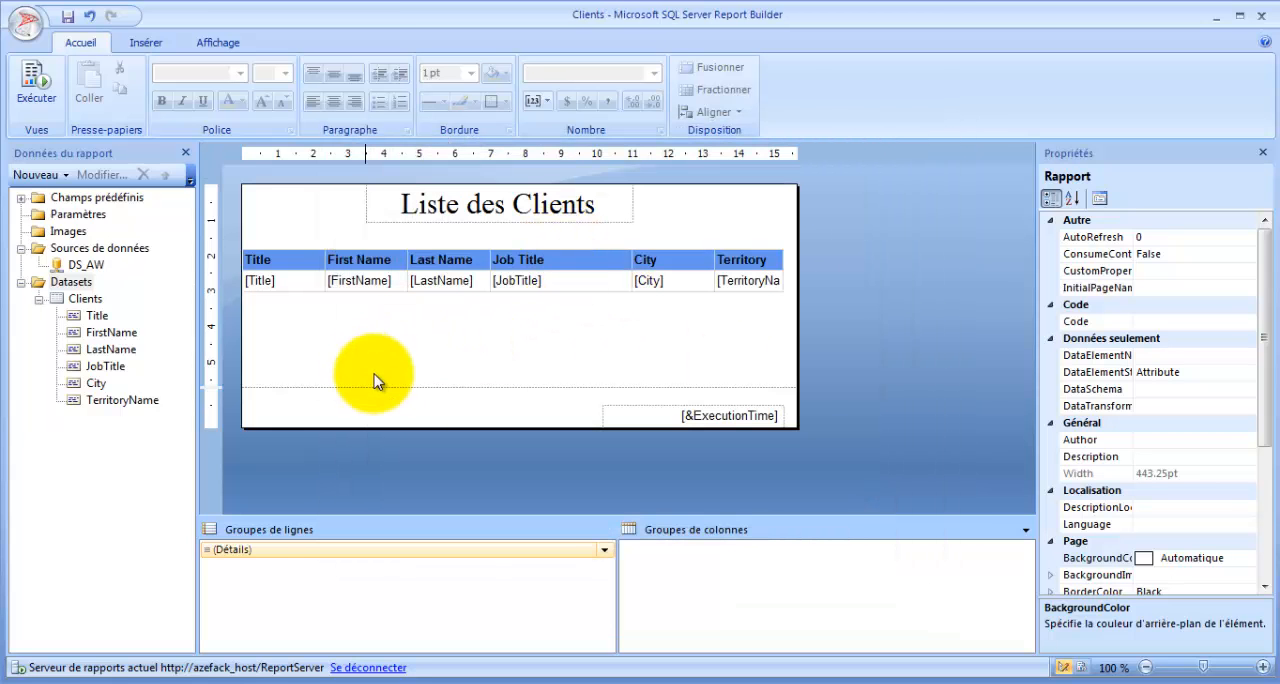
# - Close Report Builder, refresh the Dossier racine page in the browser and look over the actions available for the Clients report
pyautogui.click(1261, 17)
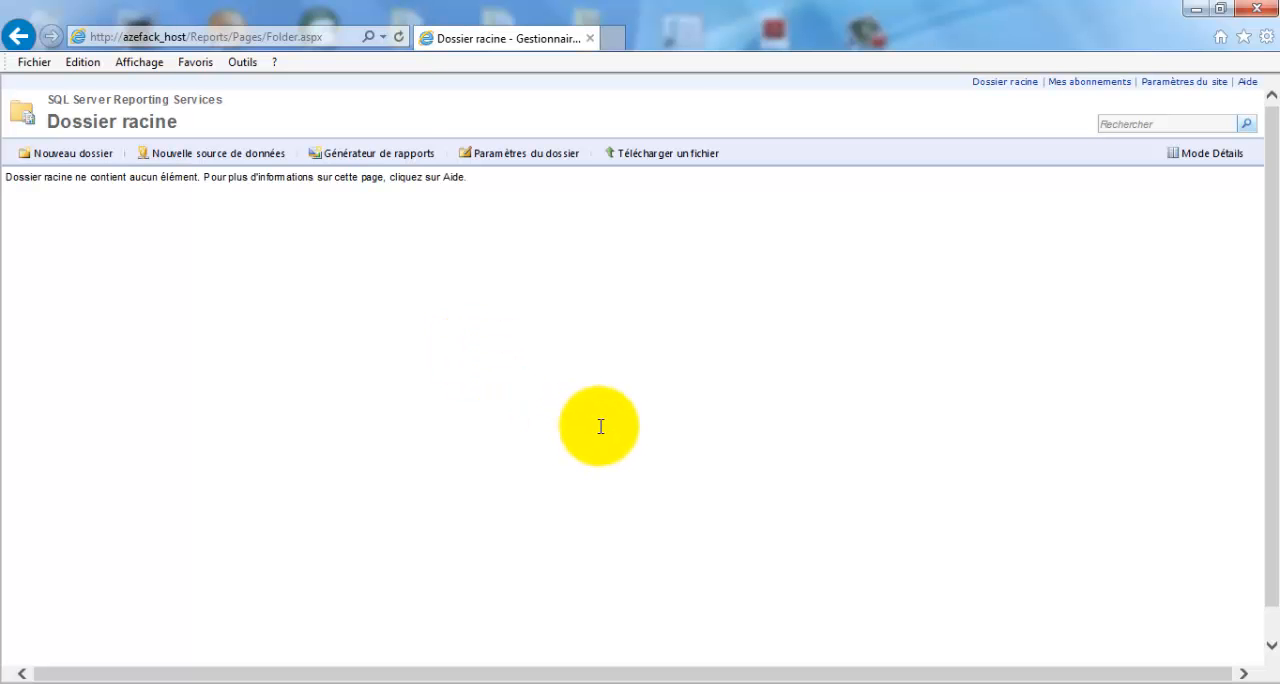
pyautogui.click(400, 37)
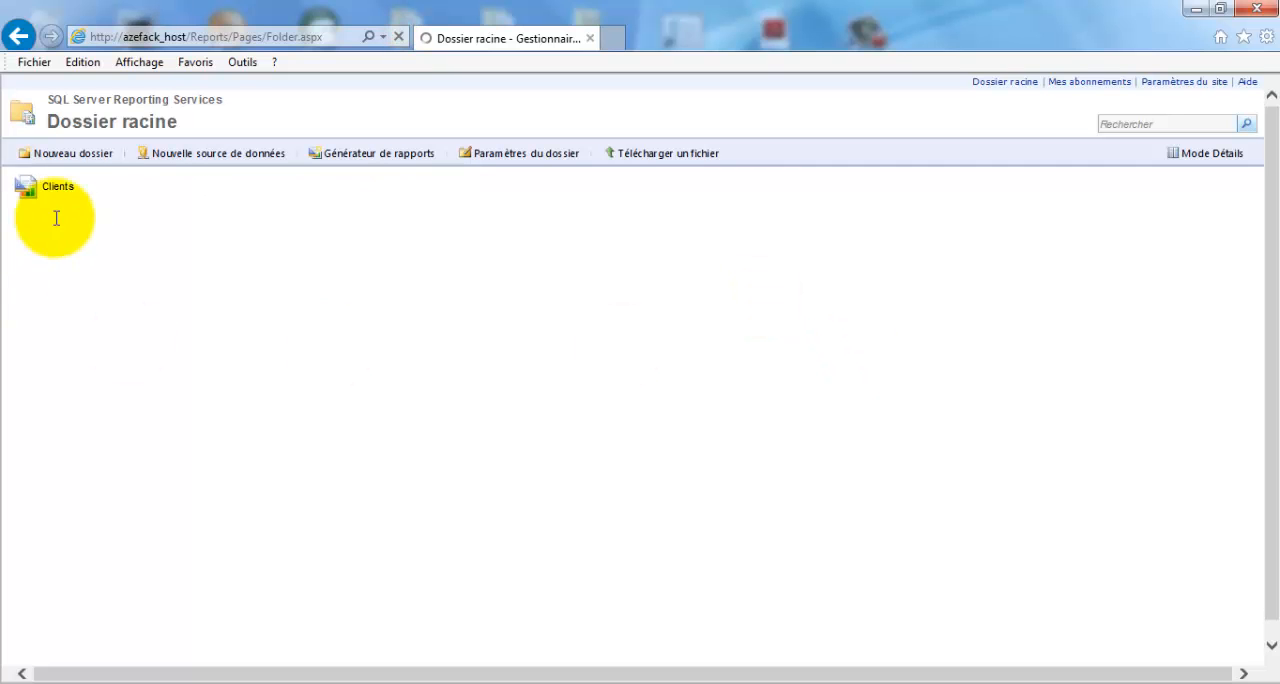
pyautogui.click(45, 190)
pyautogui.click(688, 382)
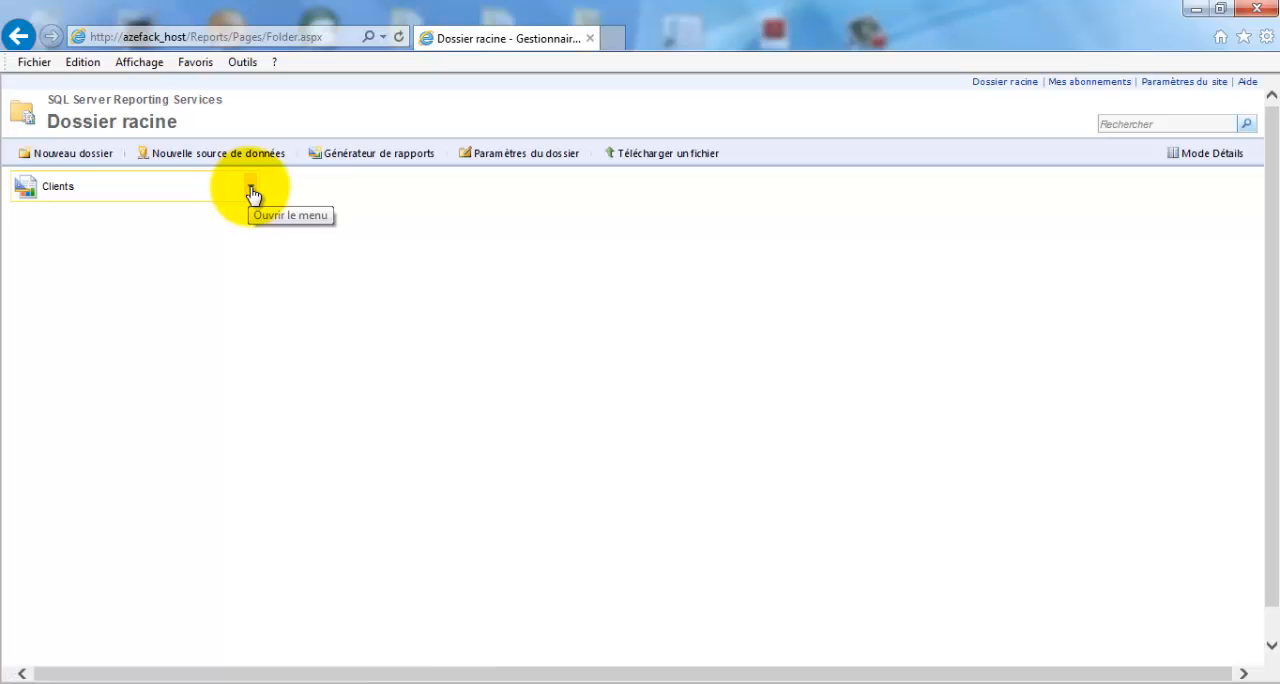
pyautogui.click(251, 190)
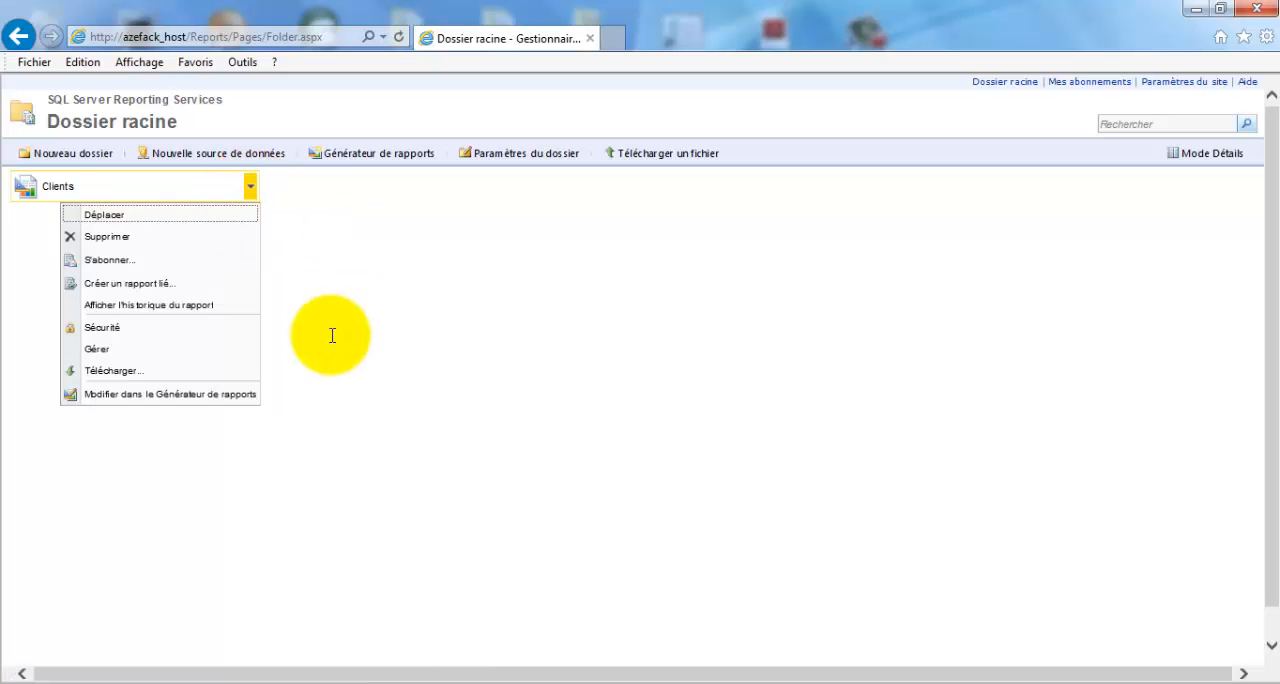
pyautogui.click(363, 363)
# - Create a folder named RapportsAD in Dossier racine with the description "Rapport Administtifs", accepting the security prompts
pyautogui.click(80, 158)
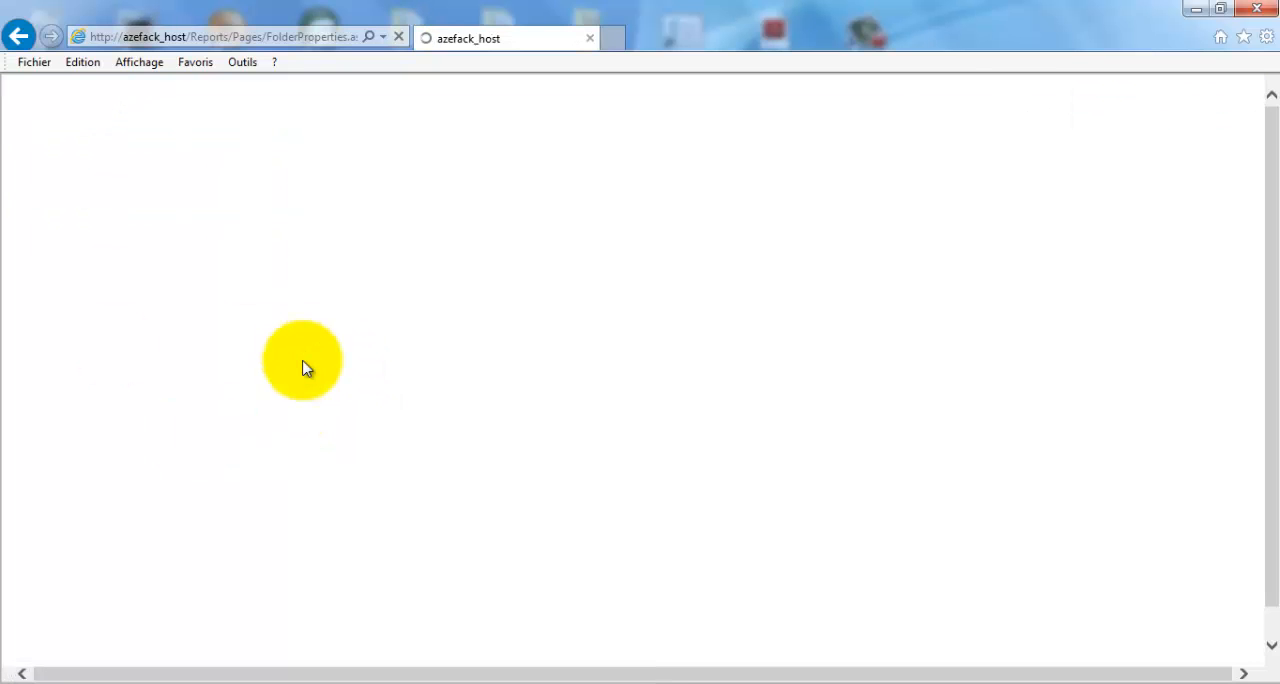
pyautogui.click(671, 383)
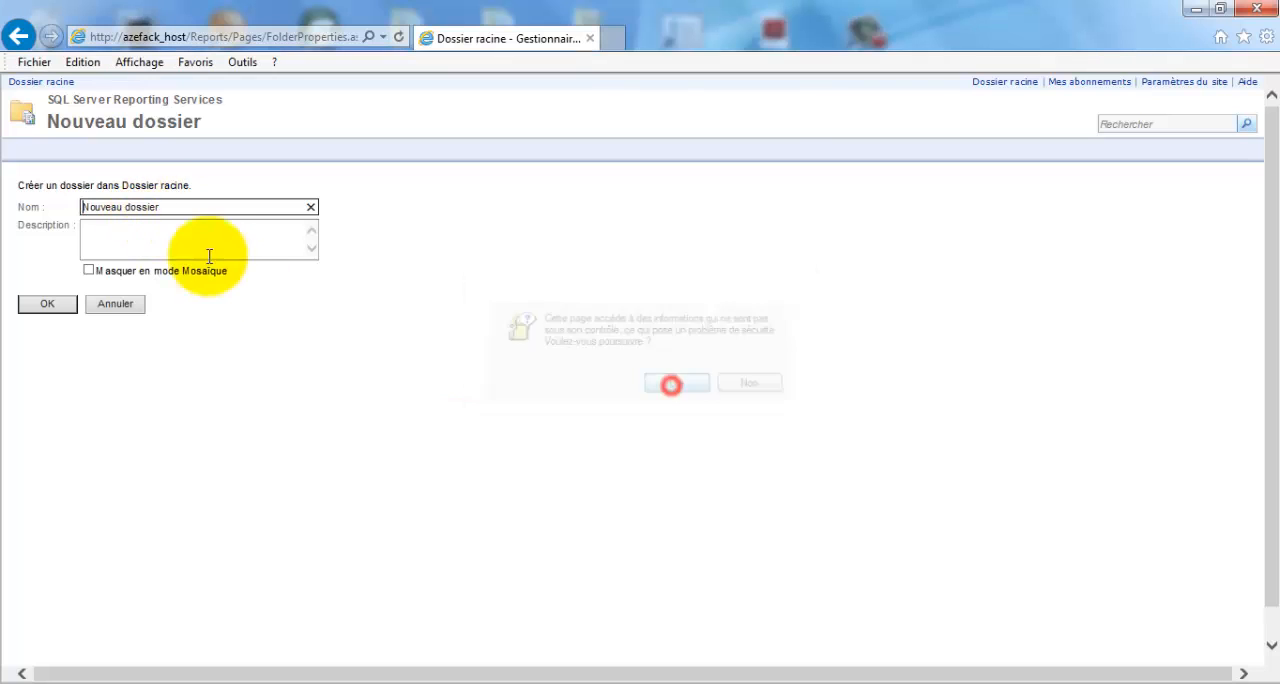
pyautogui.moveTo(199, 208); pyautogui.dragTo(14, 215)
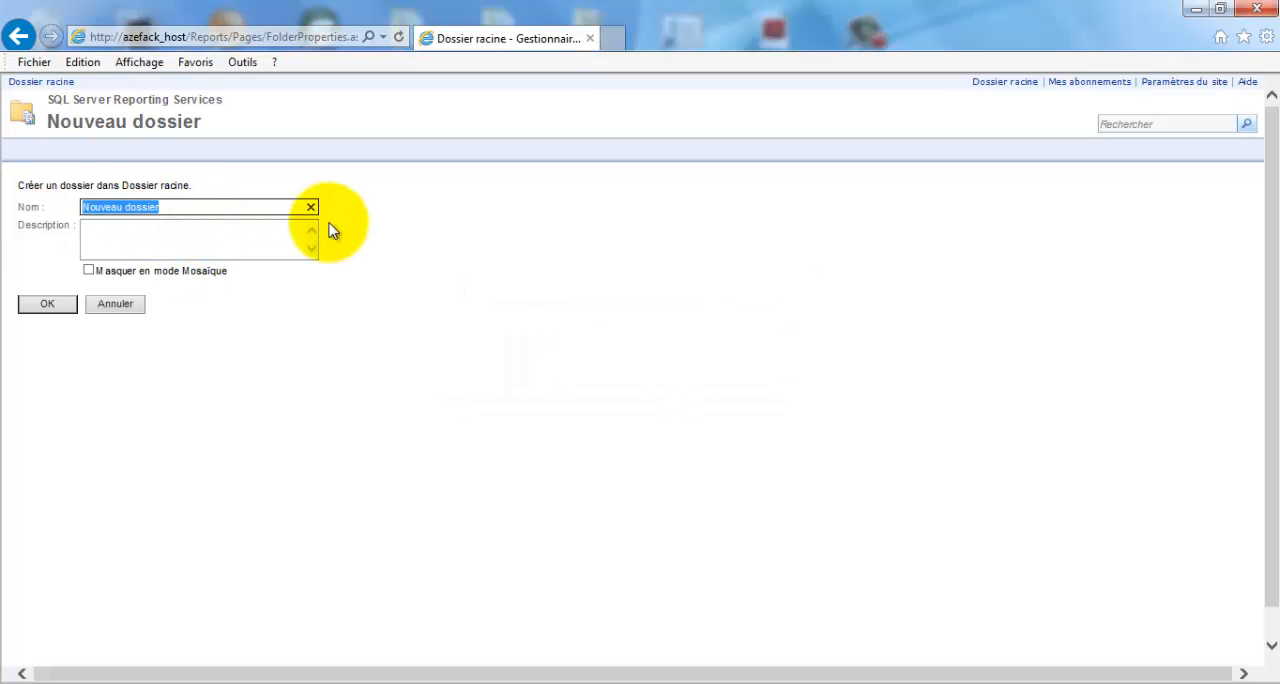
pyautogui.write('RapportsAD')
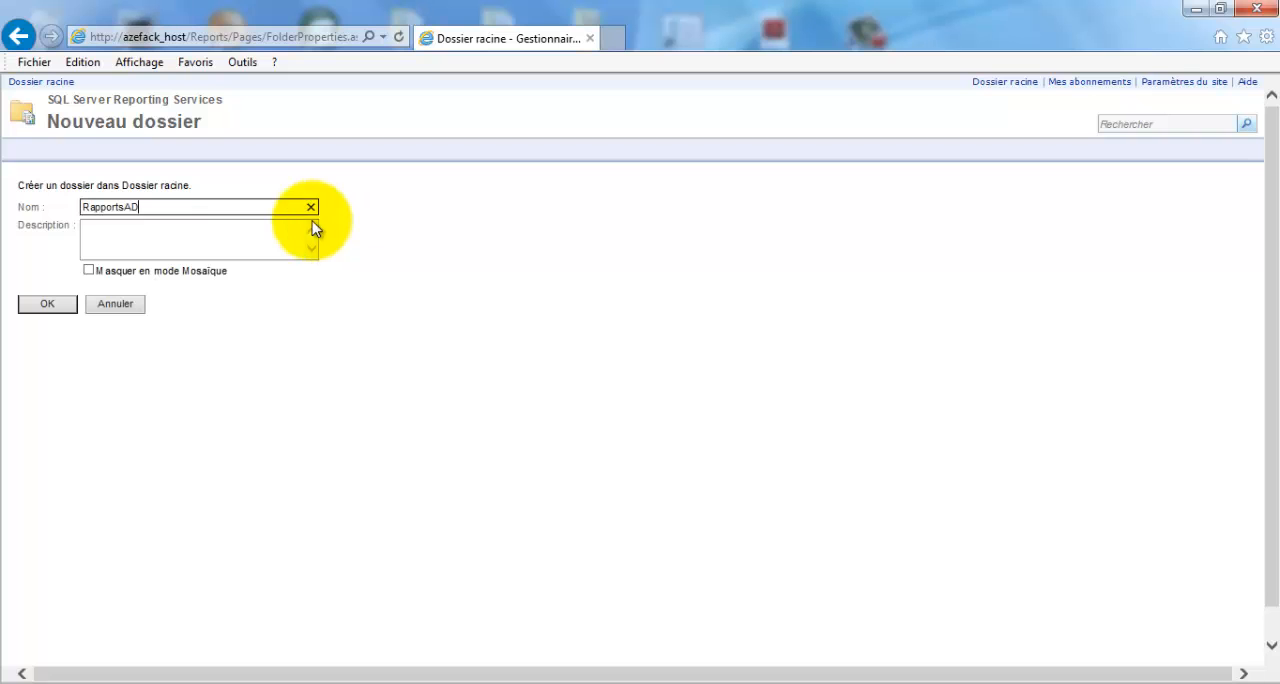
pyautogui.click(148, 247)
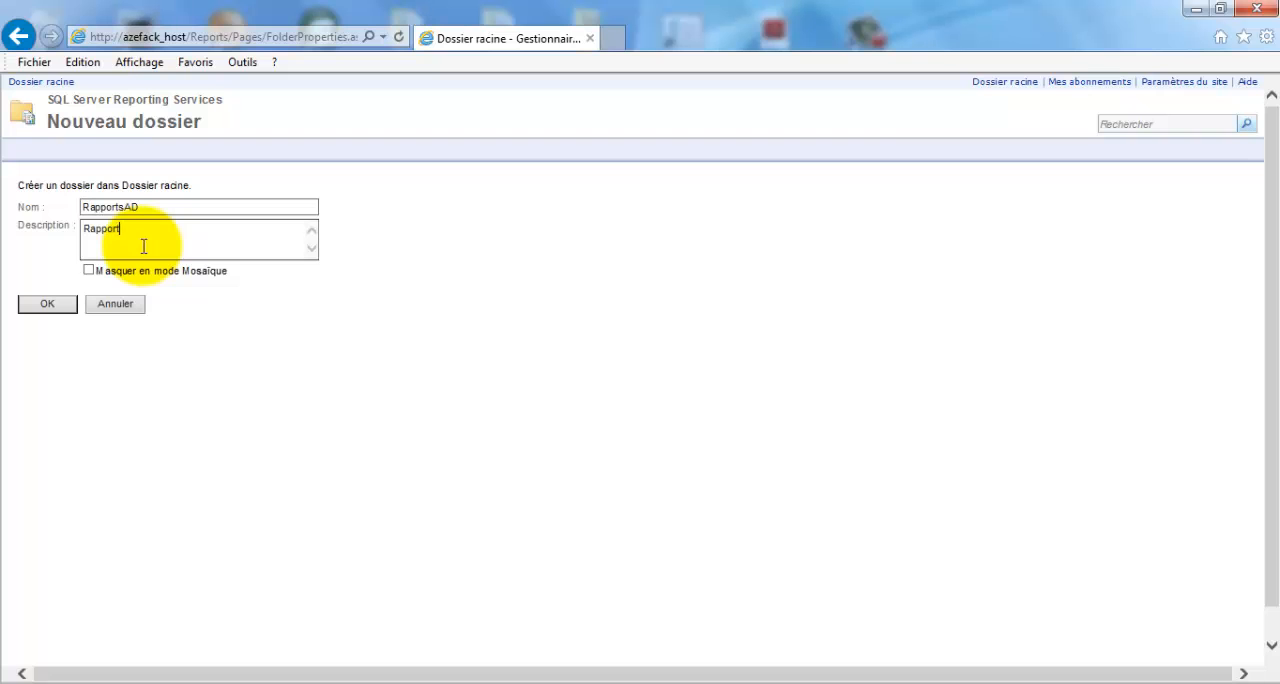
pyautogui.write('Rapport Administratifs')
pyautogui.click(47, 306)
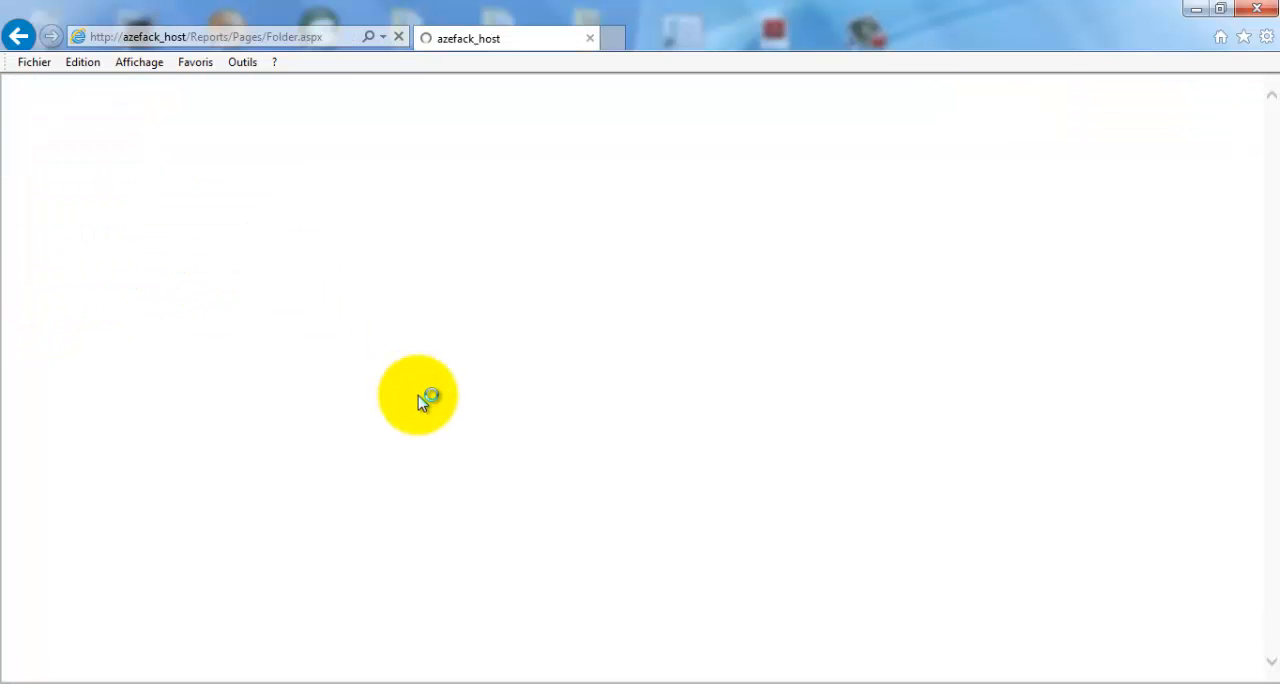
pyautogui.click(368, 155)
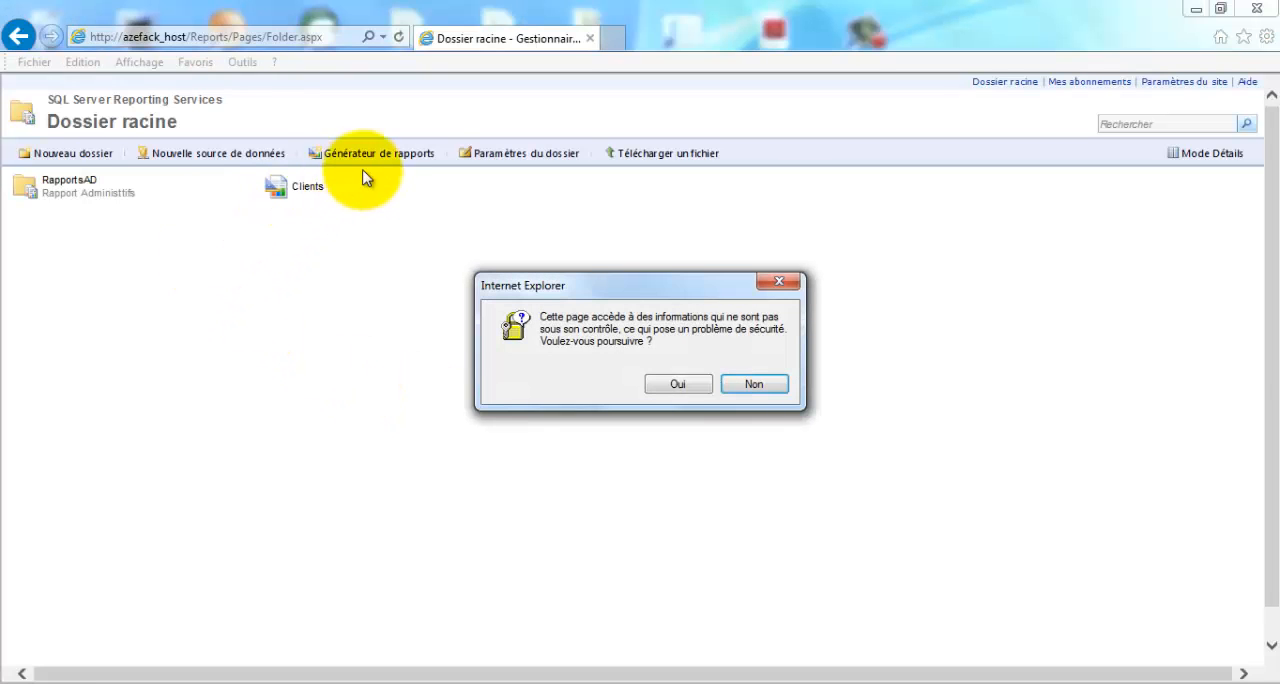
pyautogui.click(680, 385)
# - Move the Clients report into the RapportsAD folder, accepting the security prompts
pyautogui.click(501, 190)
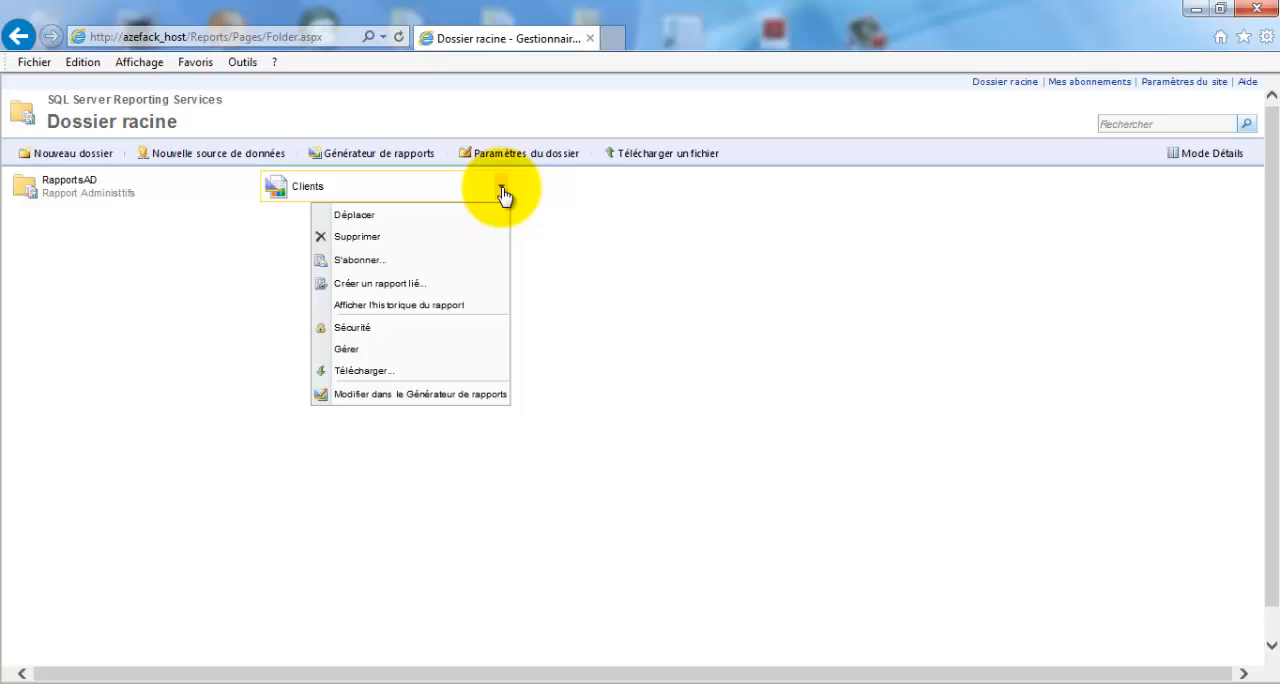
pyautogui.click(428, 218)
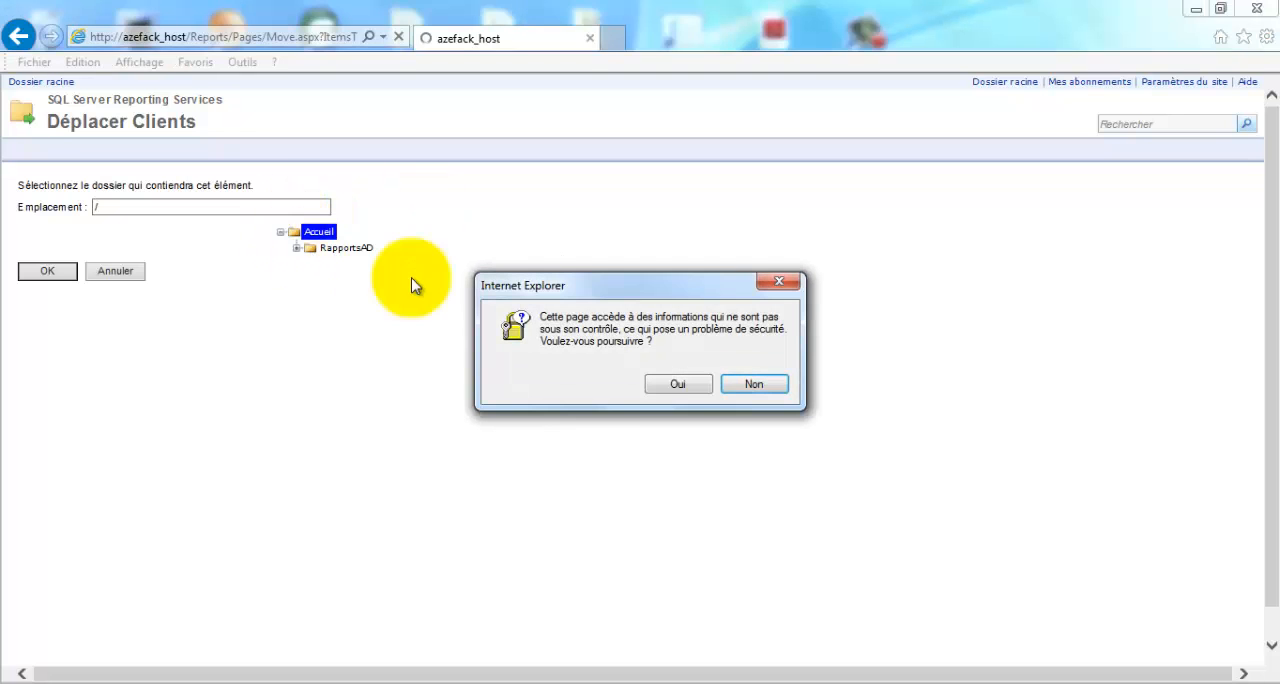
pyautogui.click(677, 385)
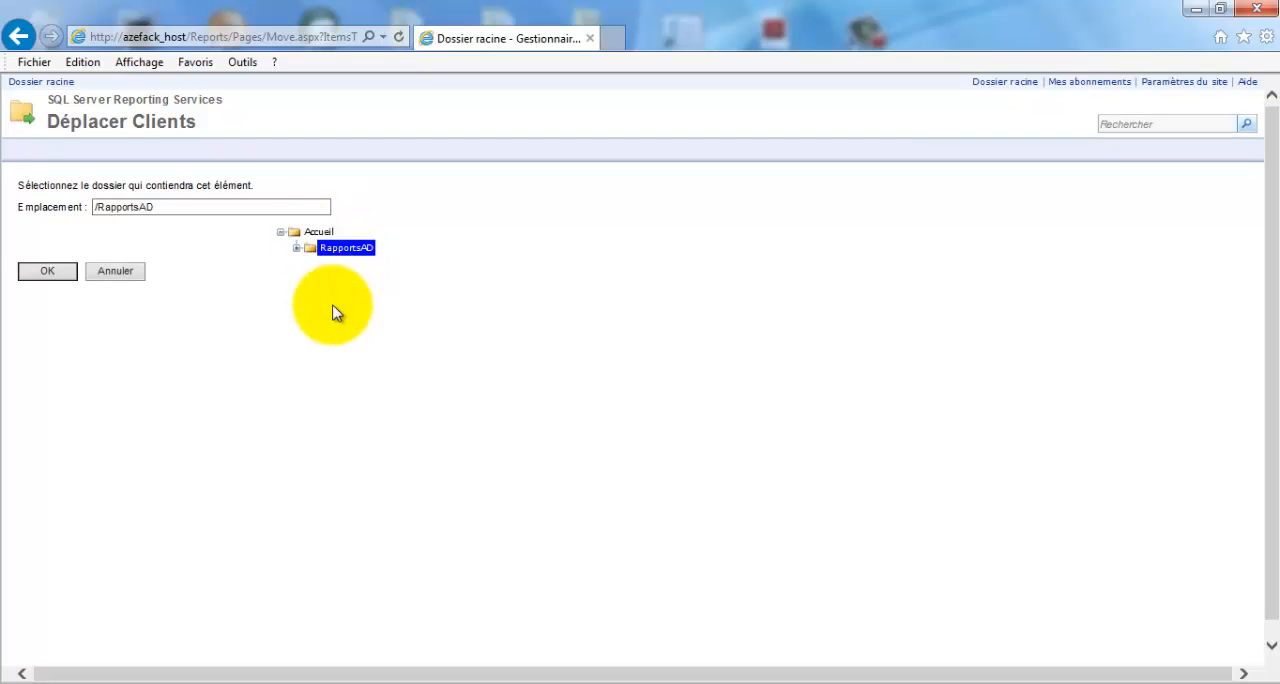
pyautogui.click(664, 383)
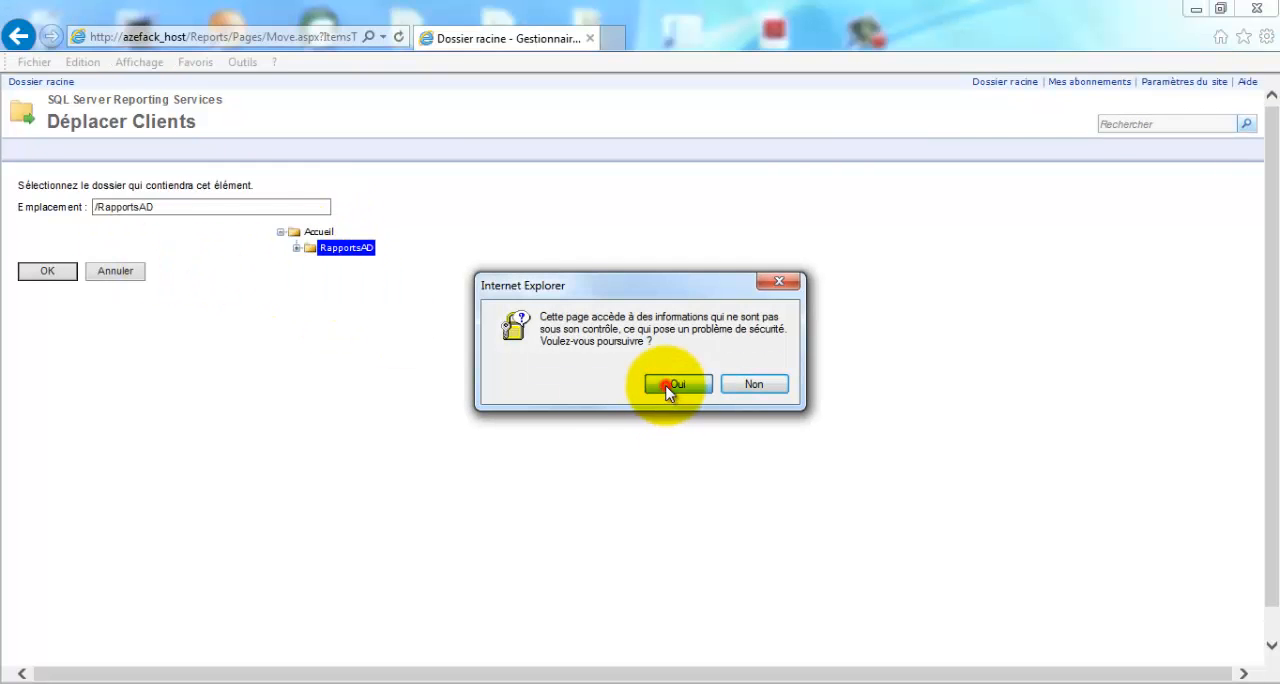
pyautogui.click(55, 272)
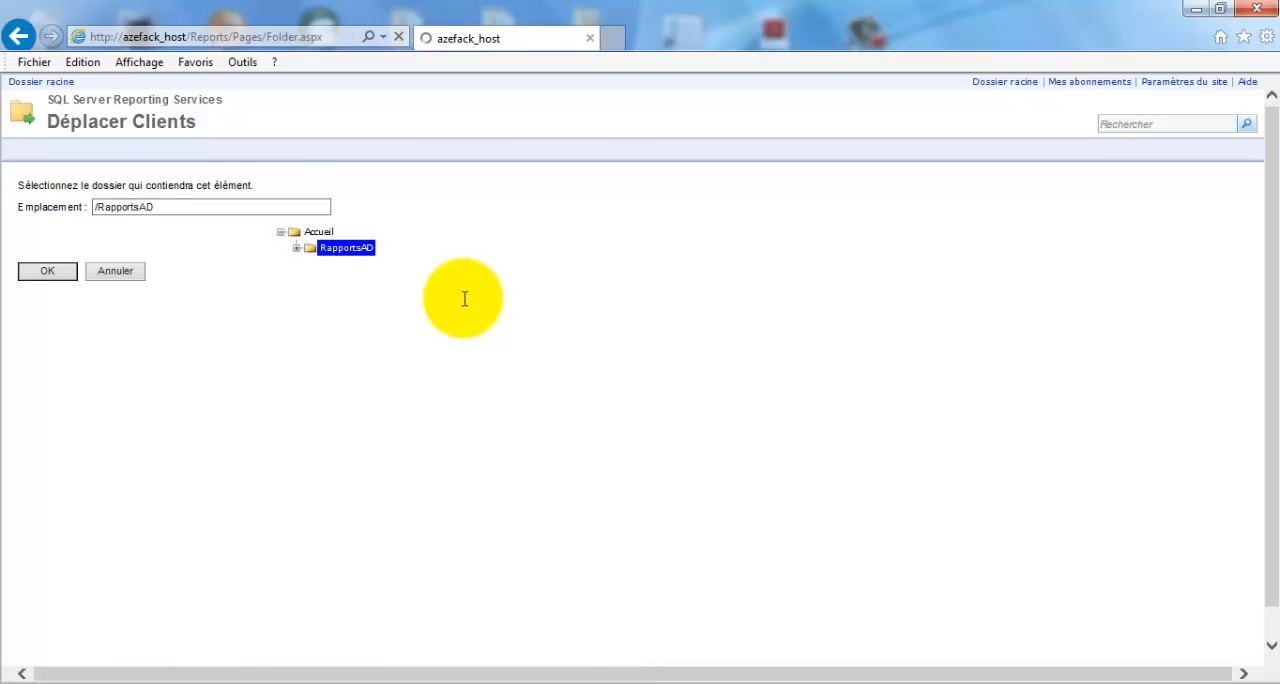
pyautogui.click(692, 381)
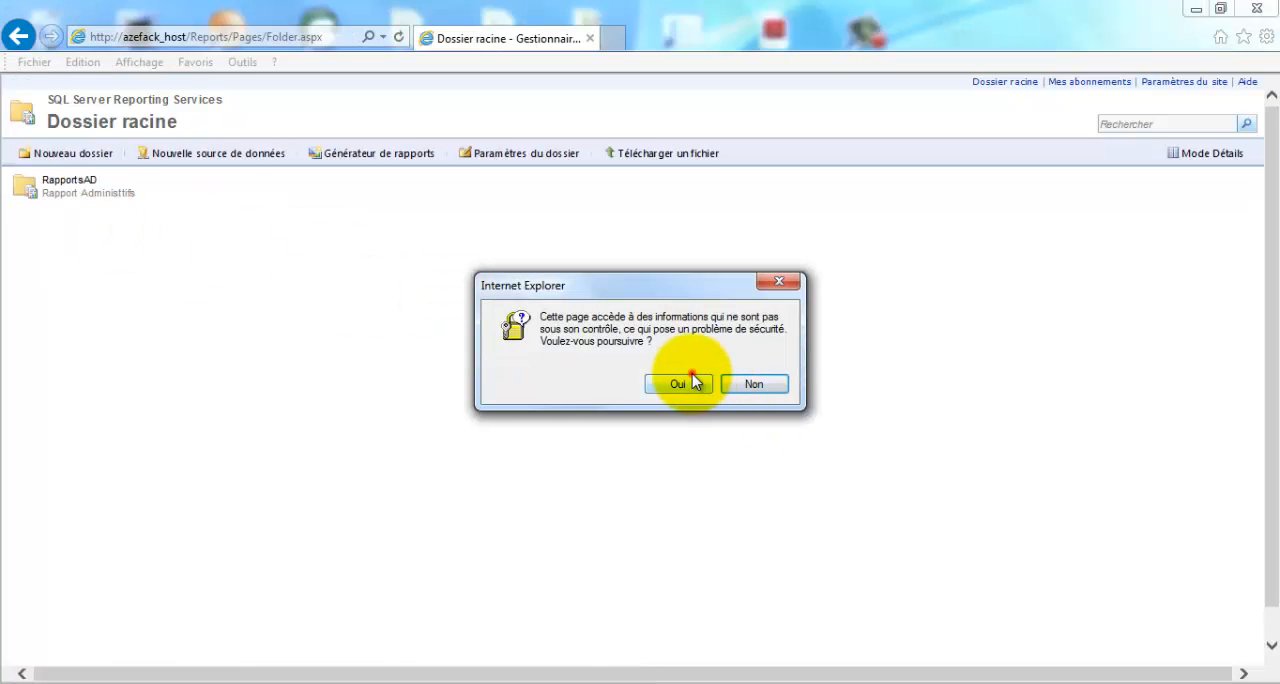
# - Open the RapportsAD folder to check its contents
pyautogui.click(72, 182)
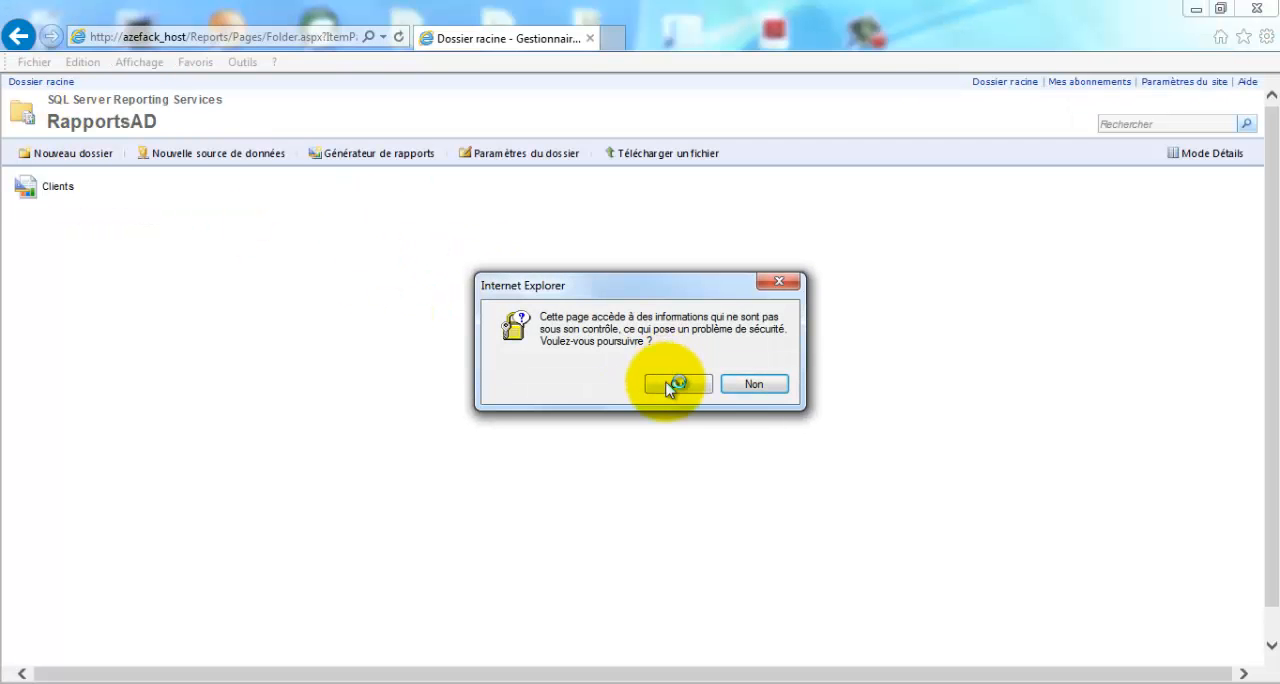
pyautogui.click(668, 382)
pyautogui.moveTo(159, 119); pyautogui.dragTo(55, 118)
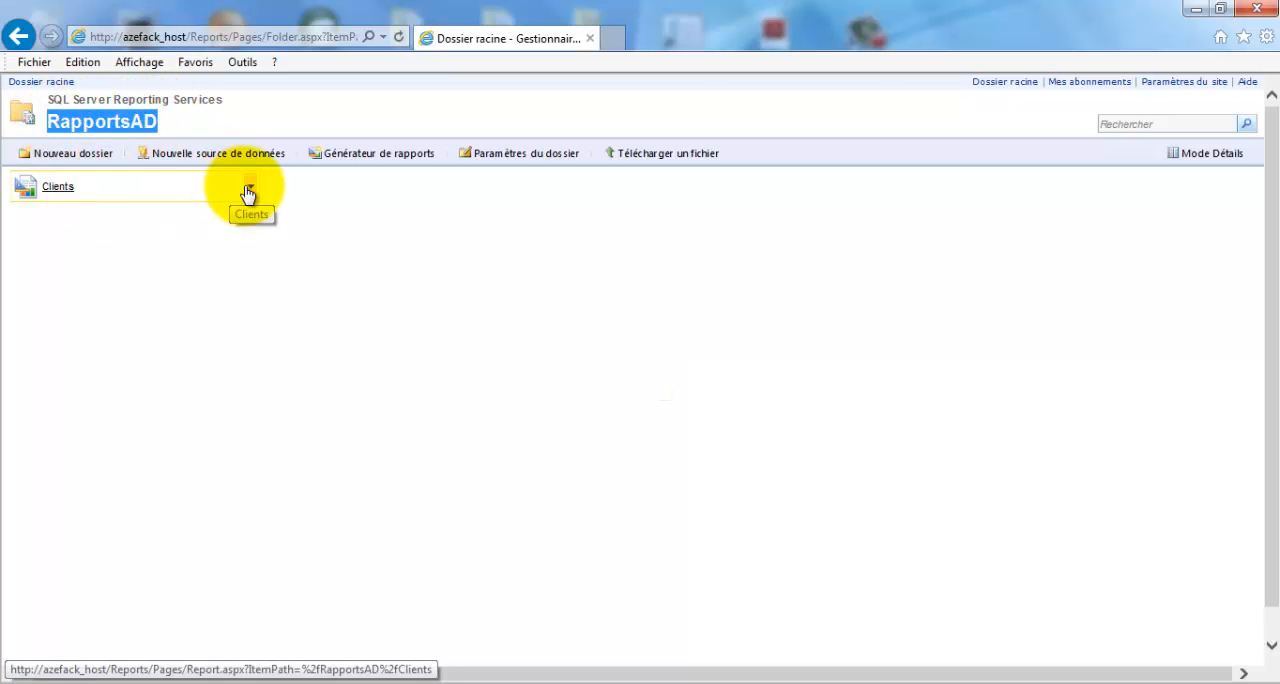
# - Open the Clients report for editing in Report Builder and widen the Last Name column slightly
pyautogui.click(249, 188)
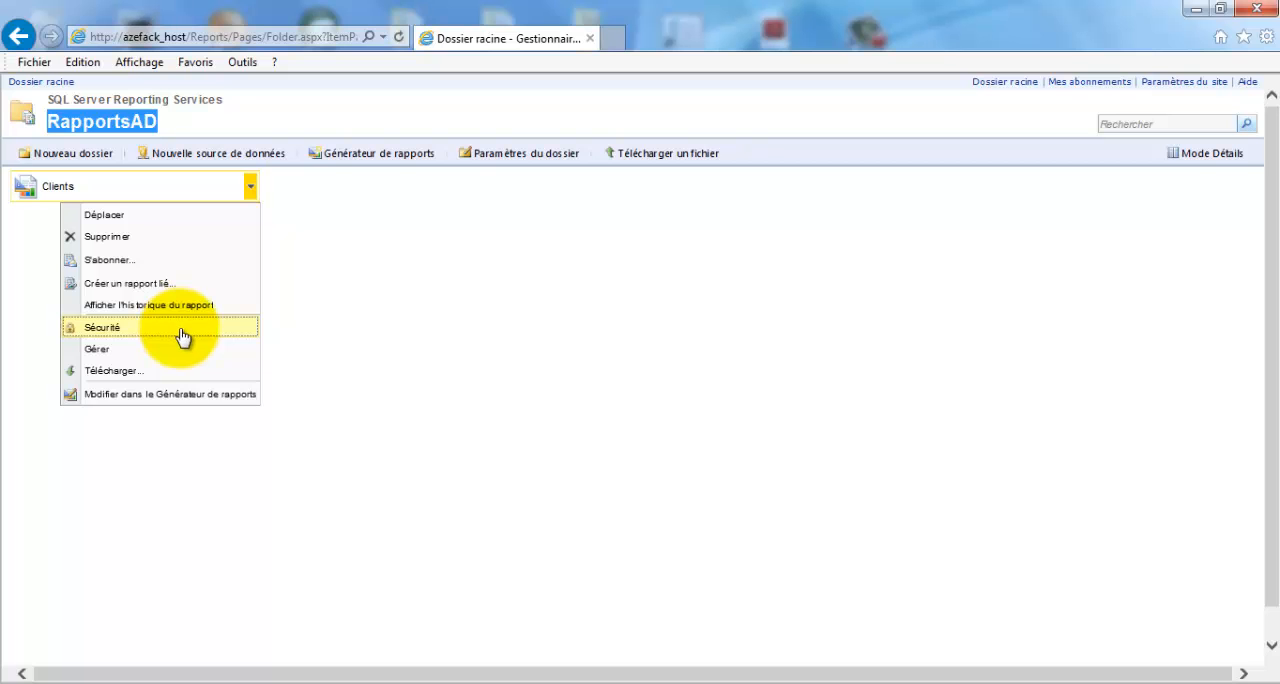
pyautogui.click(203, 400)
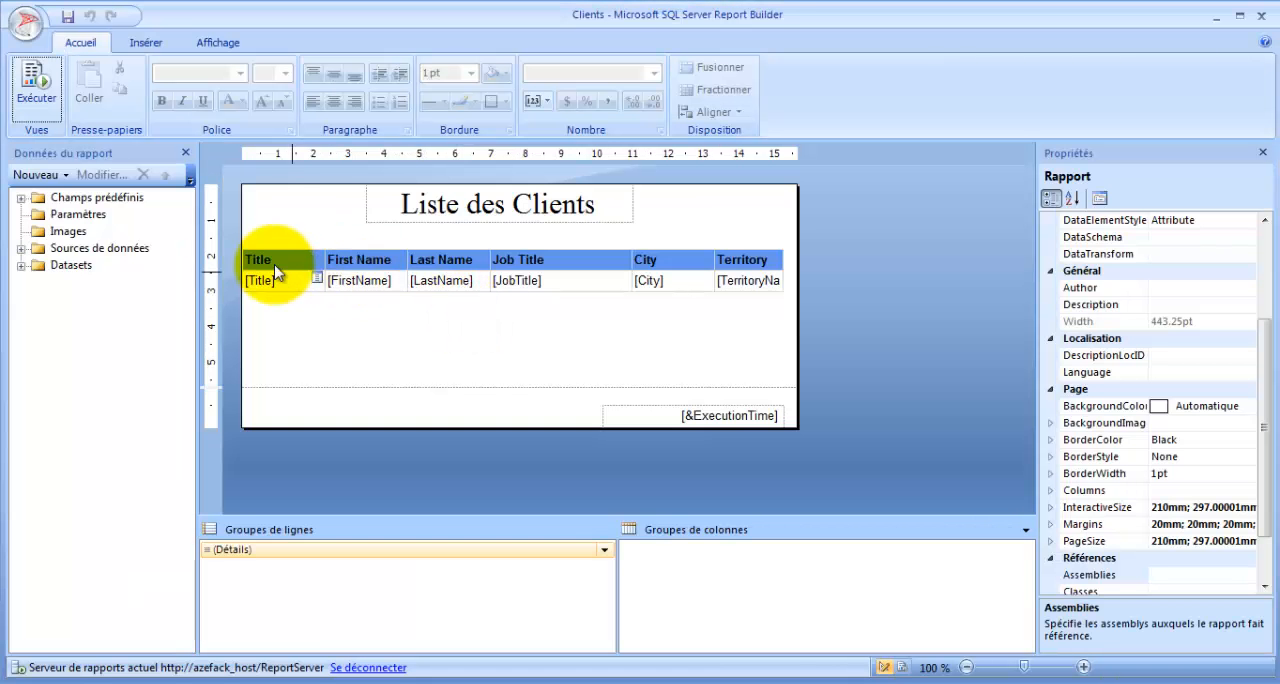
pyautogui.click(271, 259)
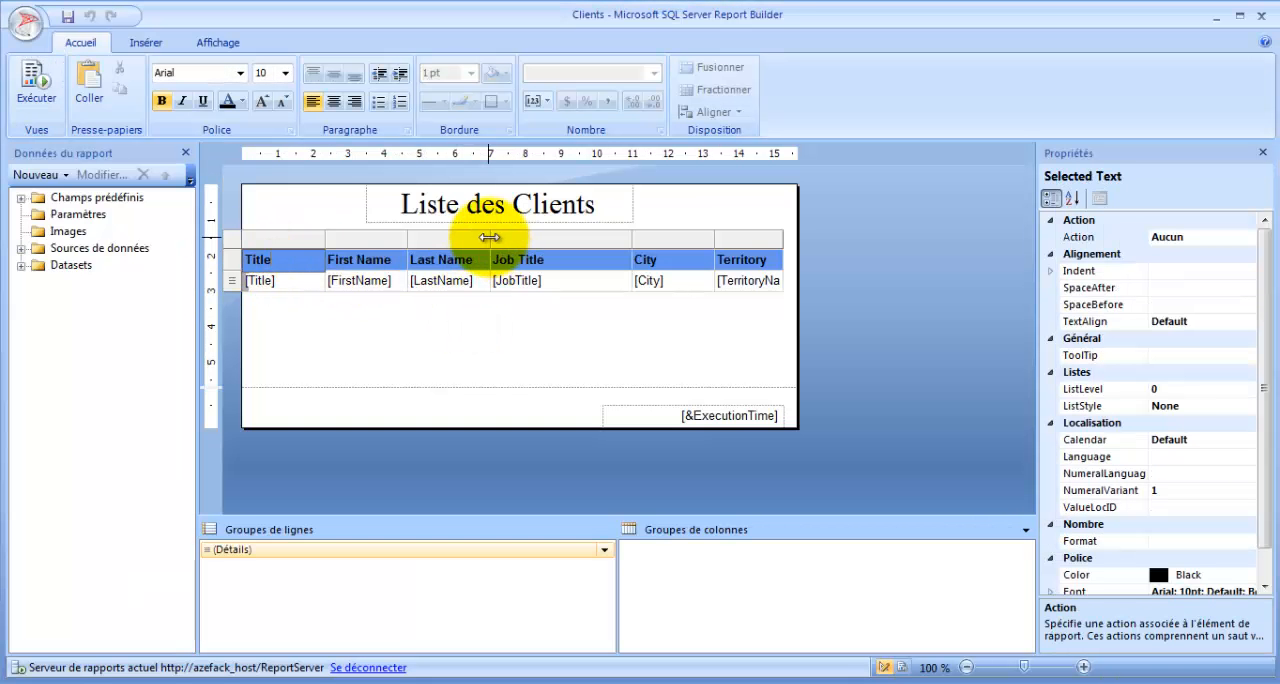
pyautogui.moveTo(489, 237); pyautogui.dragTo(499, 237)
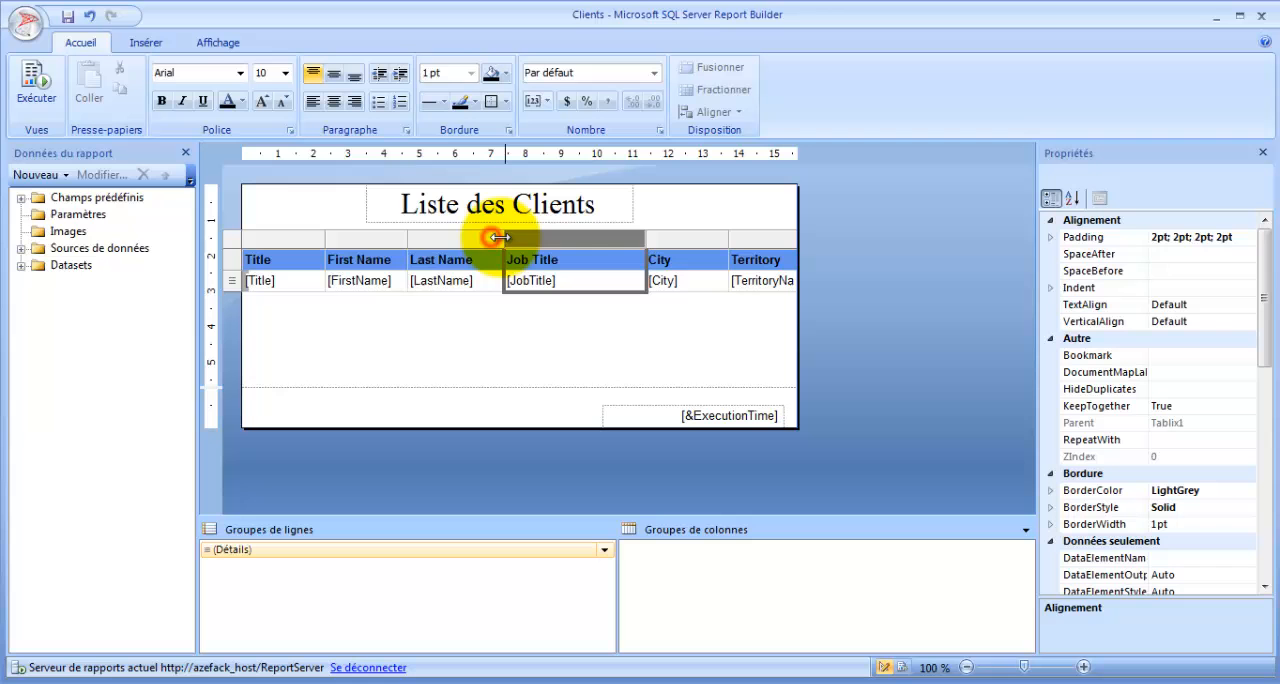
pyautogui.click(410, 238)
pyautogui.click(571, 349)
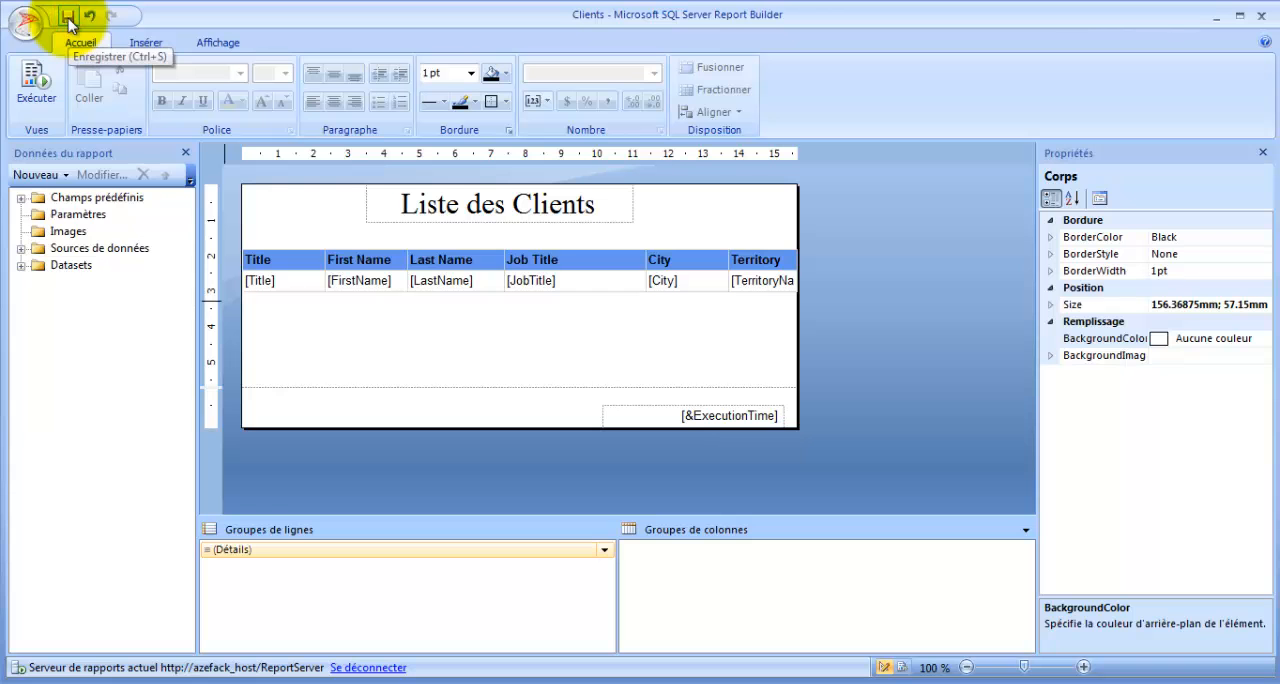
# - Close Report Builder and refresh the RapportsAD folder page in the browser
pyautogui.click(1266, 16)
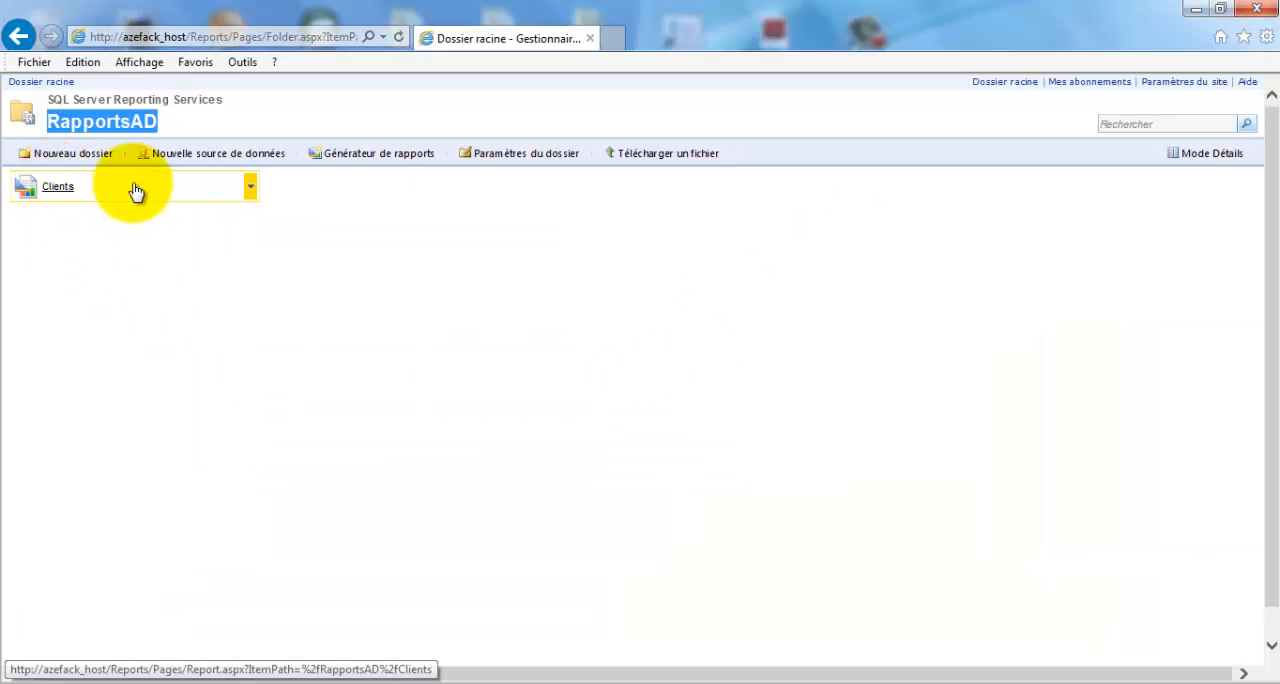
pyautogui.click(398, 38)
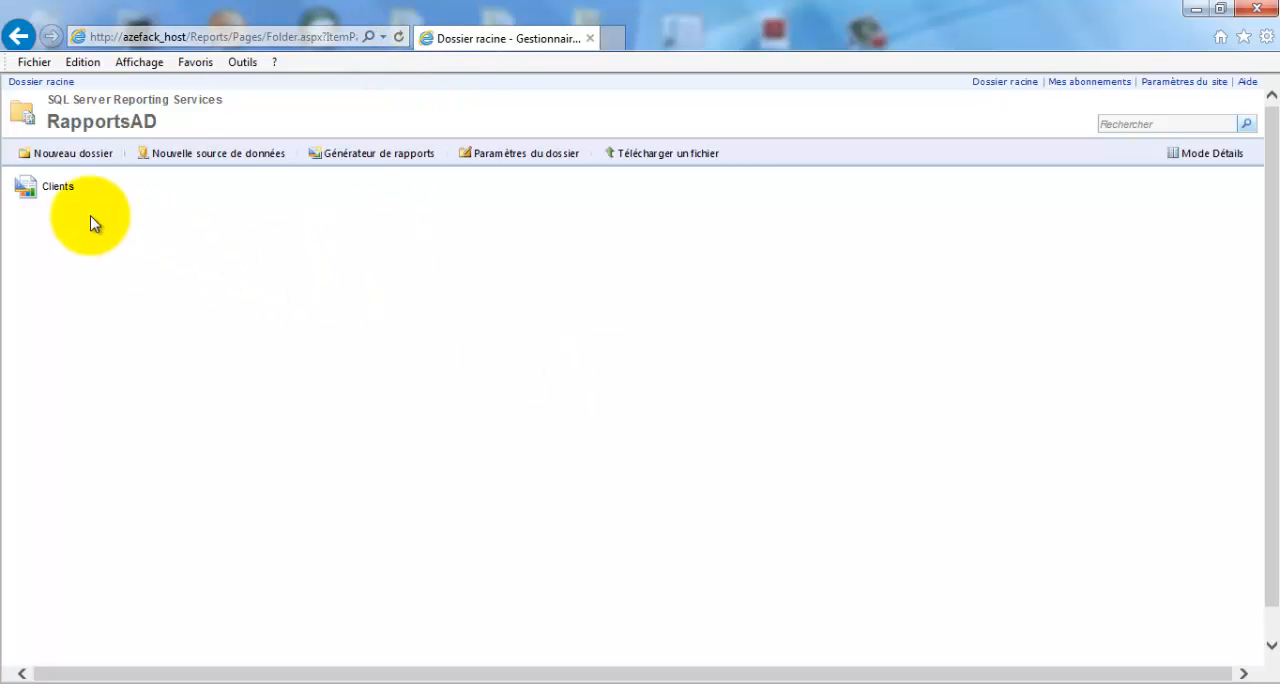
# - Open the Clients report from the RapportsAD folder and review its title, column headers and rows
pyautogui.rightClick(62, 193)
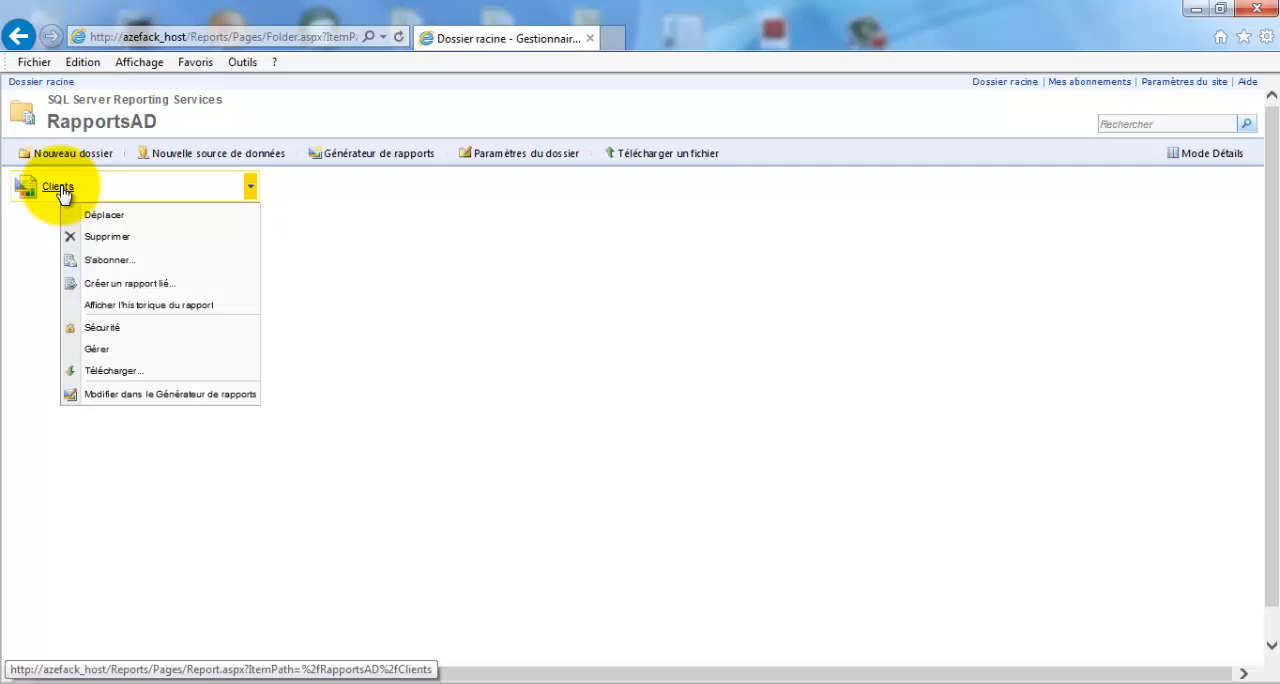
pyautogui.click(56, 189)
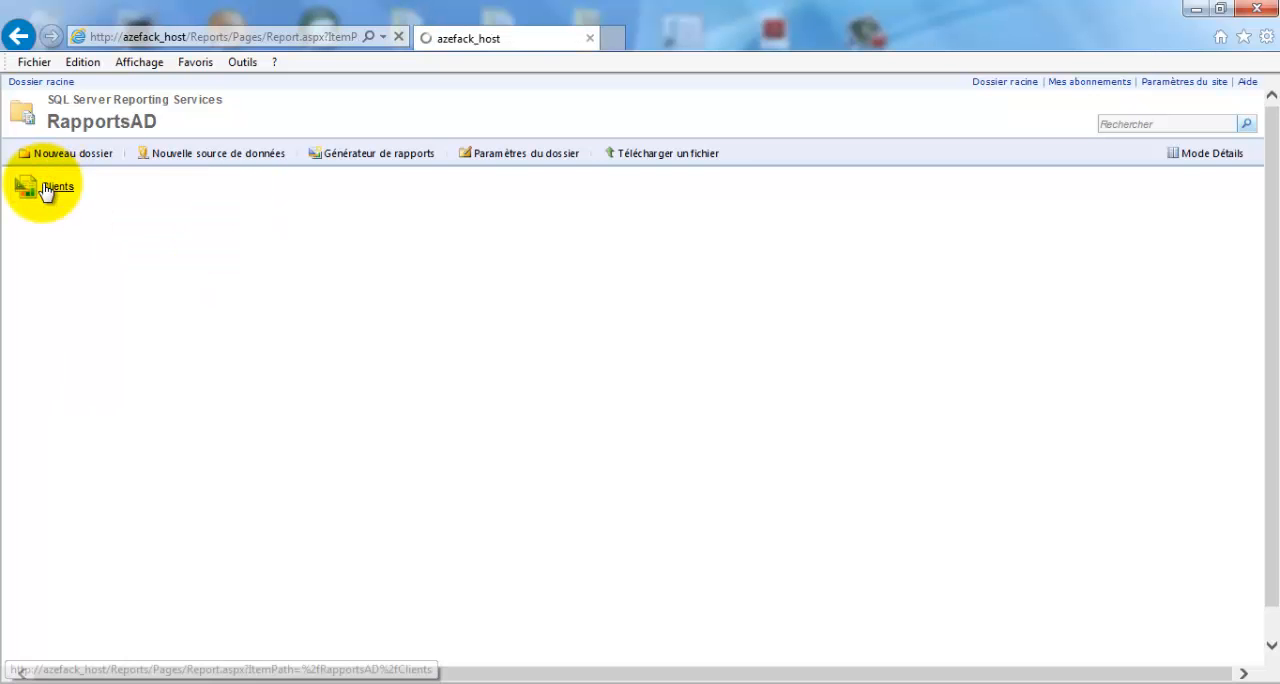
pyautogui.moveTo(7, 177); pyautogui.dragTo(463, 188)
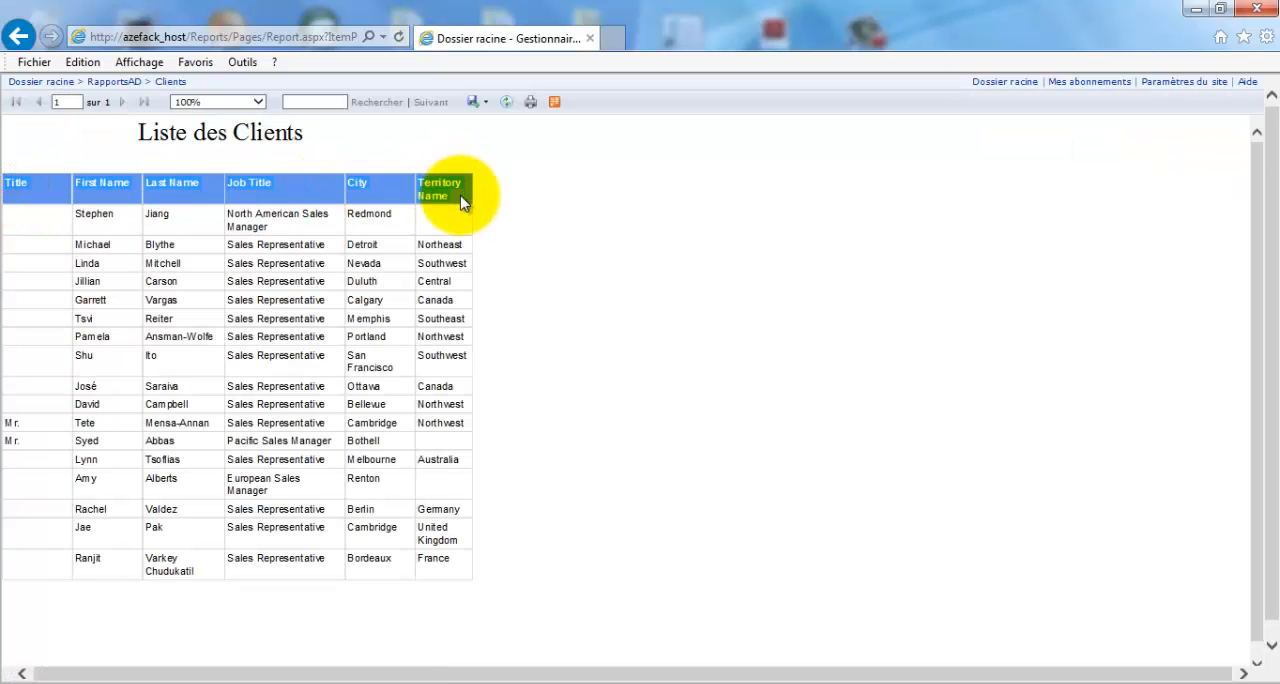
pyautogui.scroll(-1, 105, 465)
pyautogui.scroll(1, 125, 473)
pyautogui.moveTo(10, 178); pyautogui.dragTo(447, 186)
pyautogui.moveTo(303, 132); pyautogui.dragTo(130, 135)
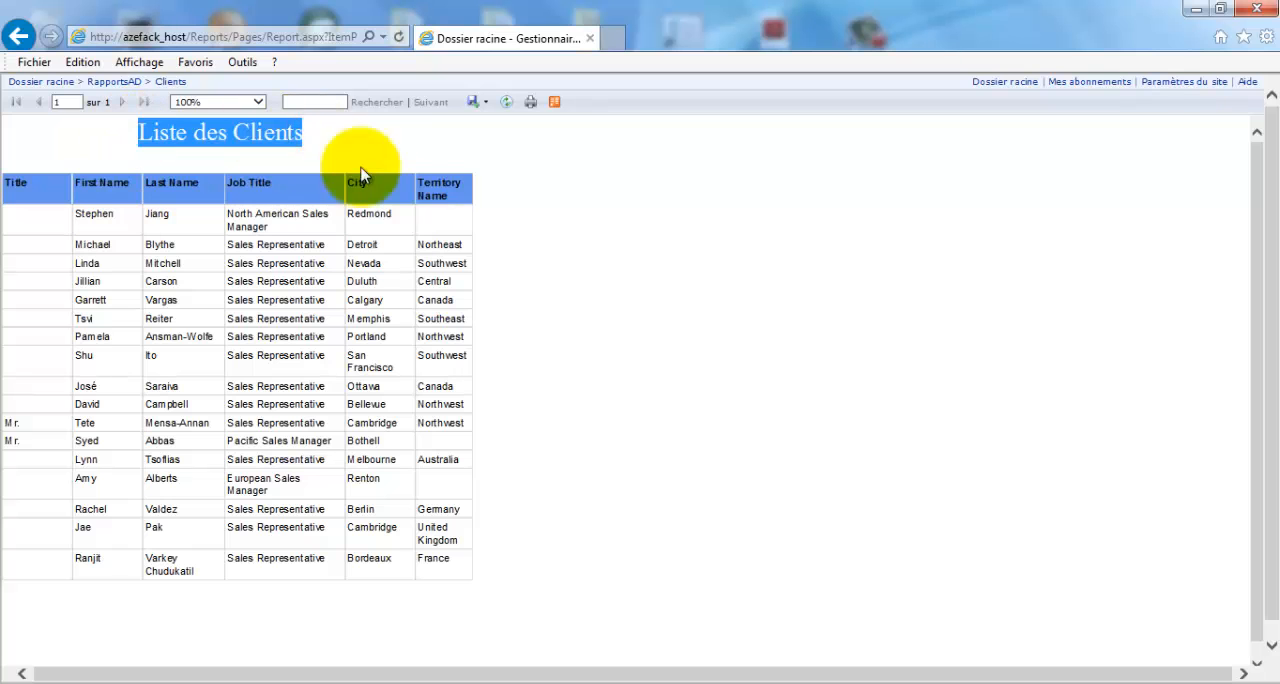
pyautogui.click(302, 133)
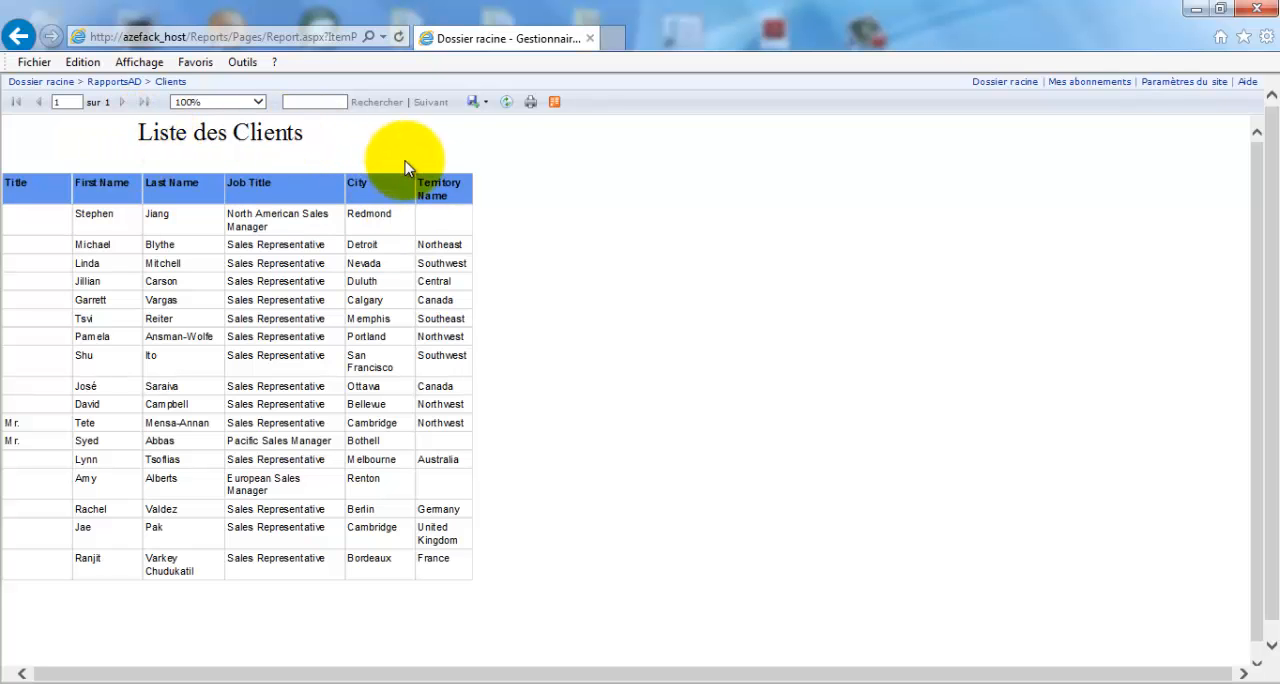
# - Display the export formats available for the Clients report
pyautogui.click(485, 104)
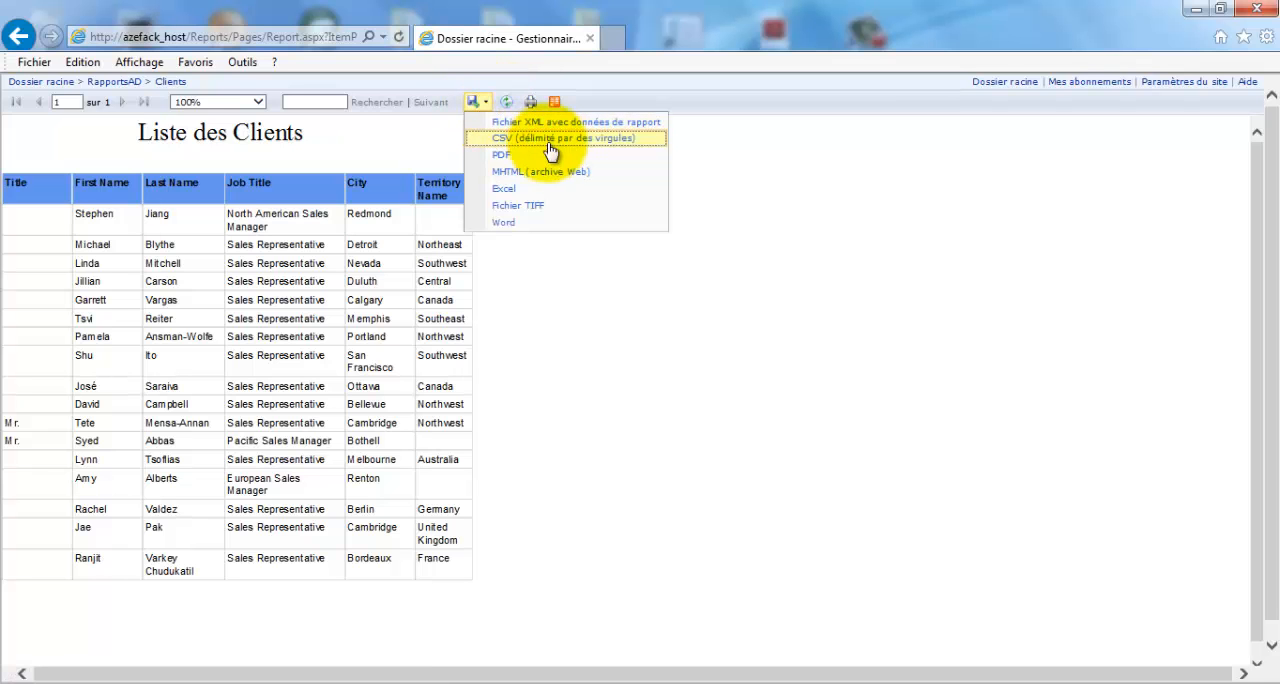